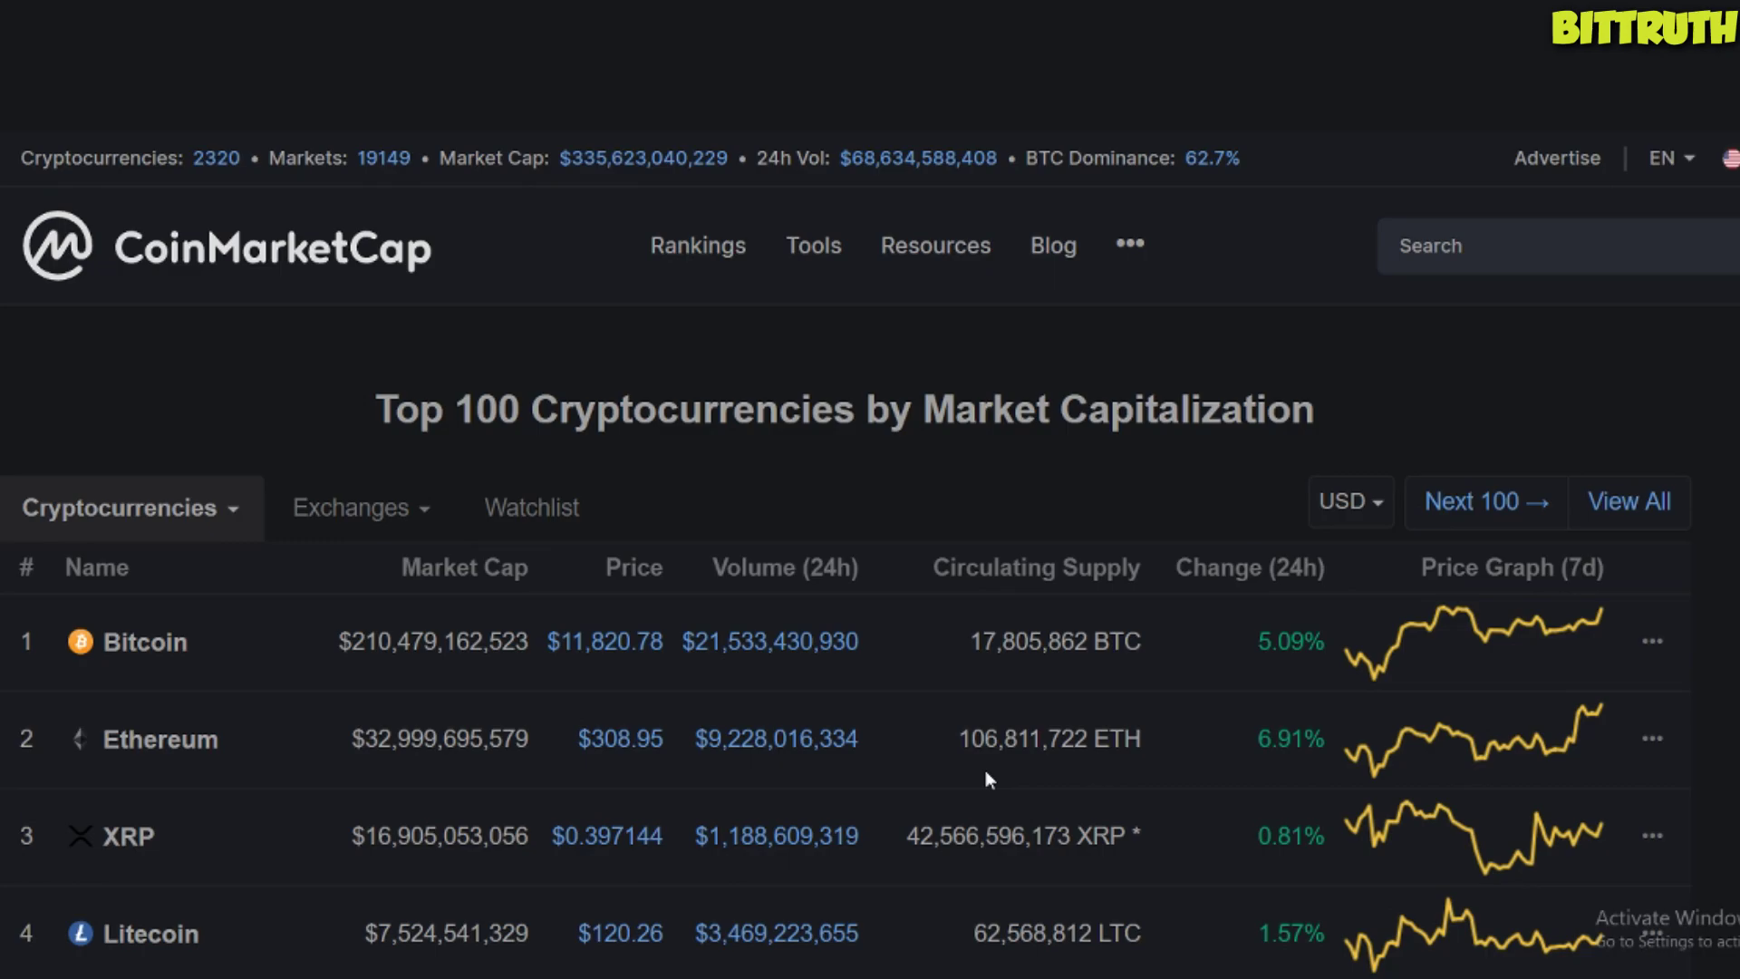
# - Dismiss the 'Want to be notified?' new-miner sign-up popup on ASIC Miner Value
pyautogui.scroll(-5, 816, 362)
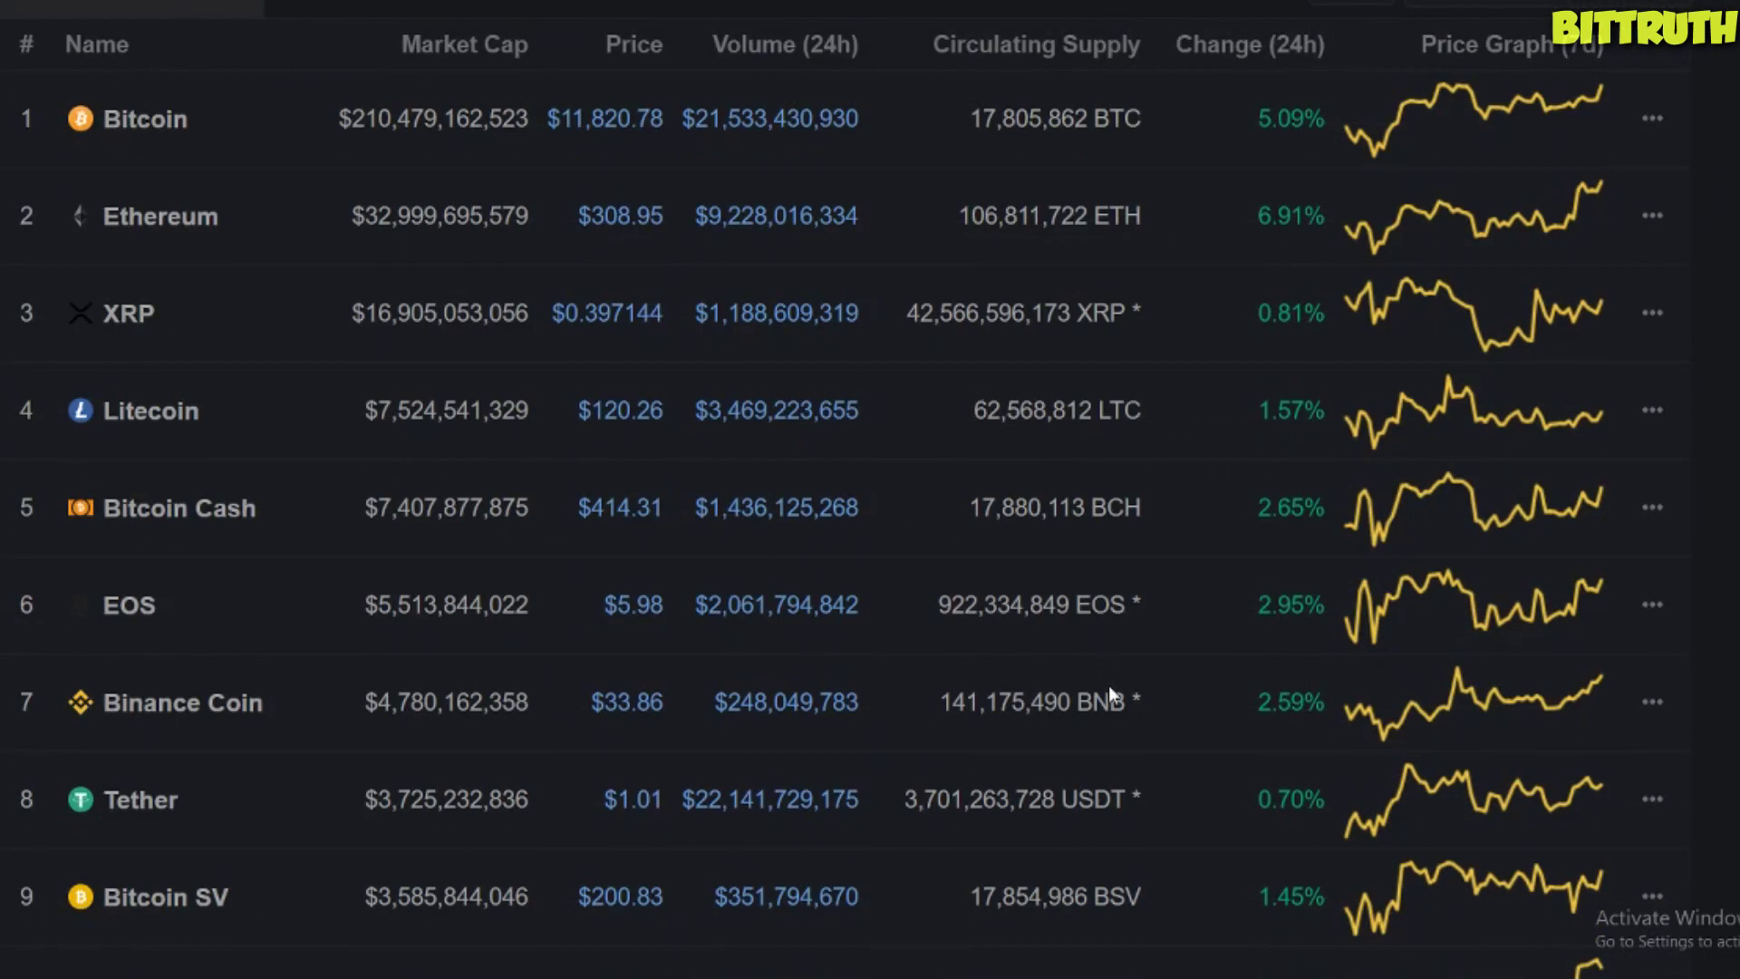
pyautogui.scroll(5, 1109, 694)
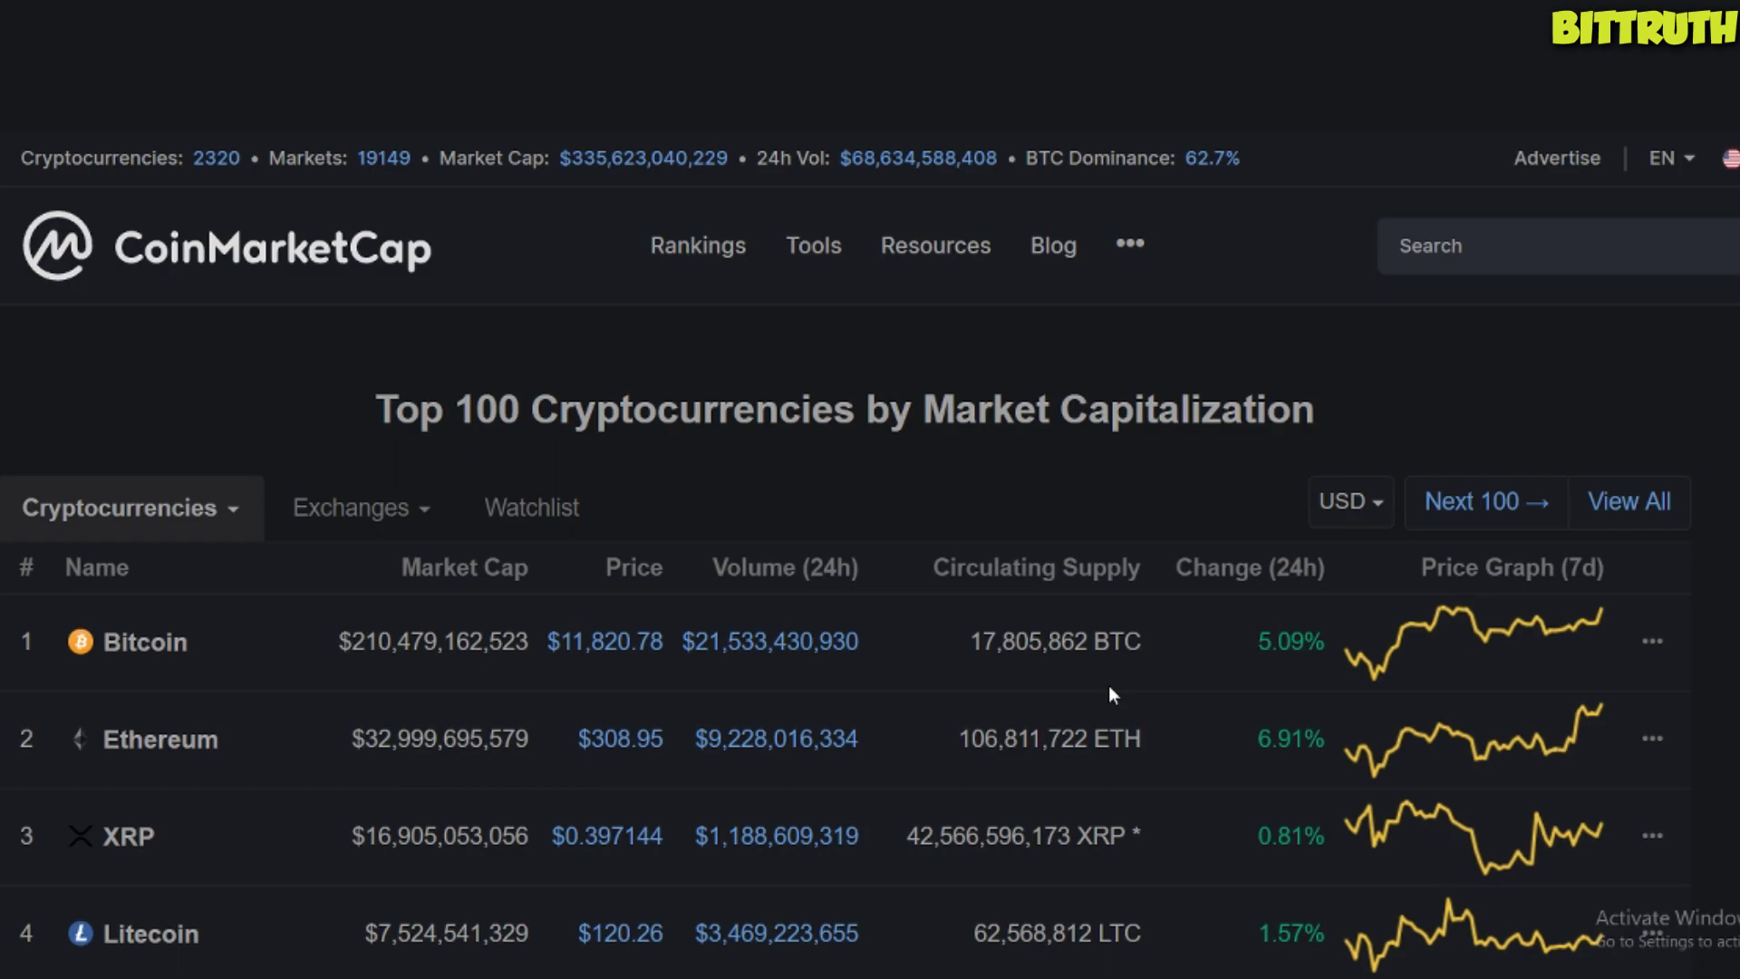
pyautogui.scroll(-6, 1108, 685)
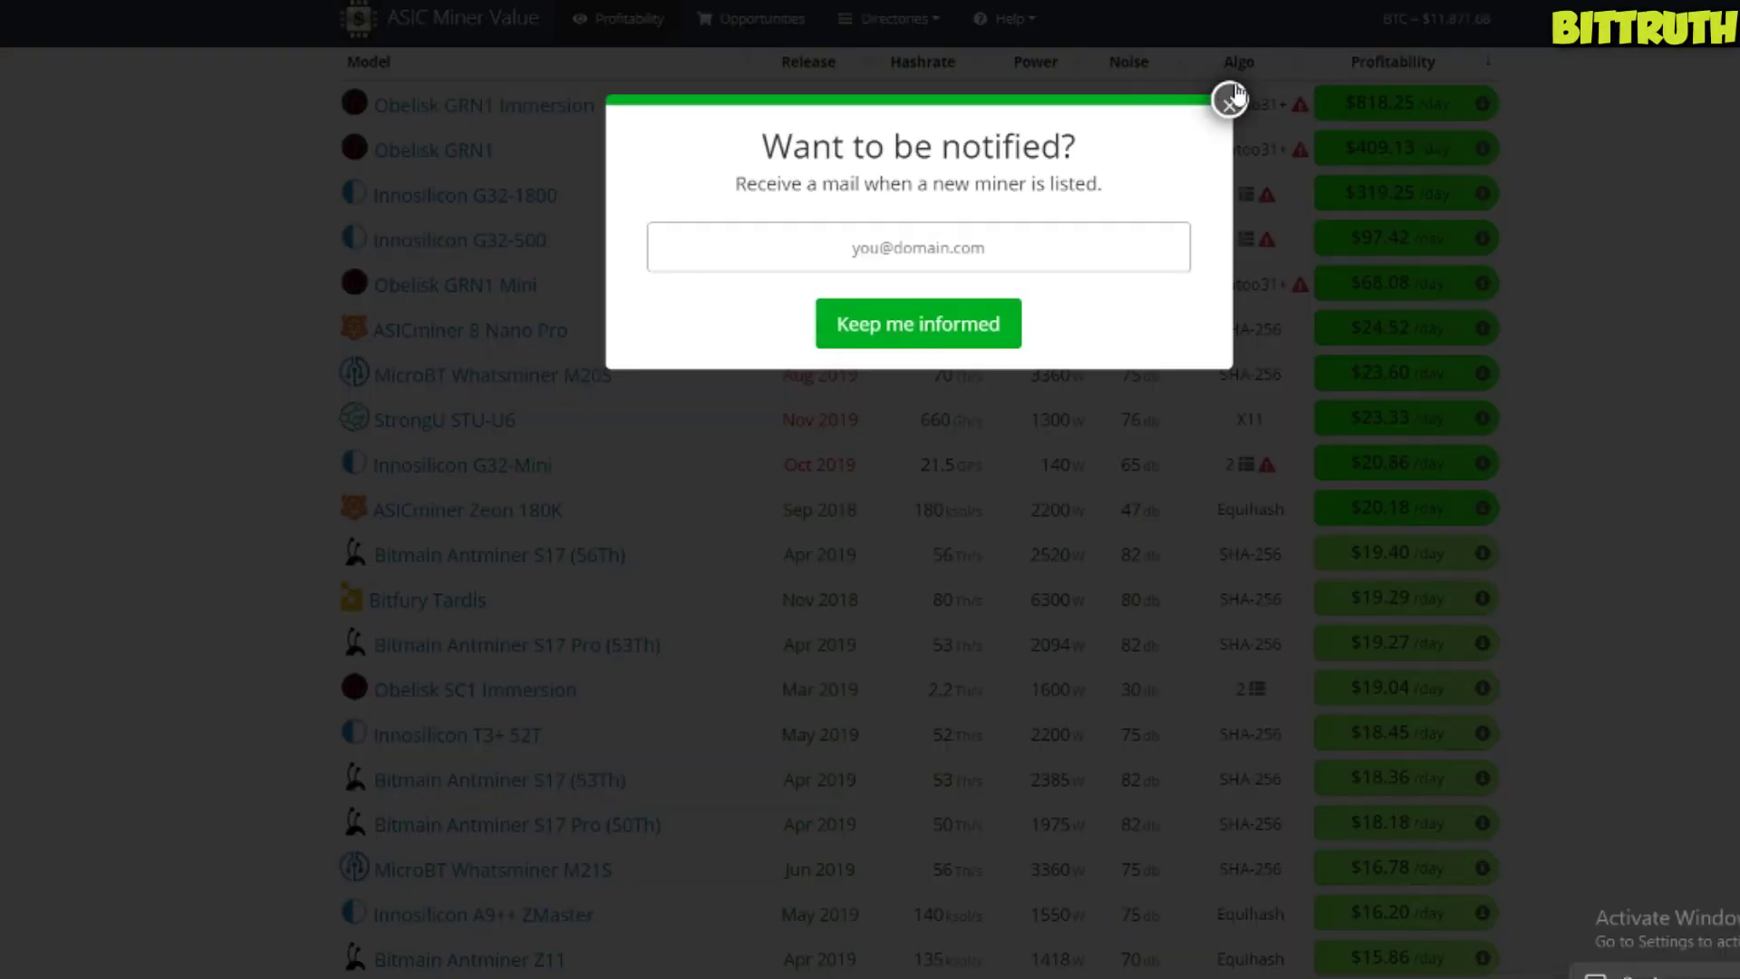
pyautogui.click(1229, 100)
# - Scroll the miners profitability table and open the MicroBT Whatsminer M20S details
pyautogui.scroll(-2, 1069, 820)
pyautogui.scroll(4, 1114, 841)
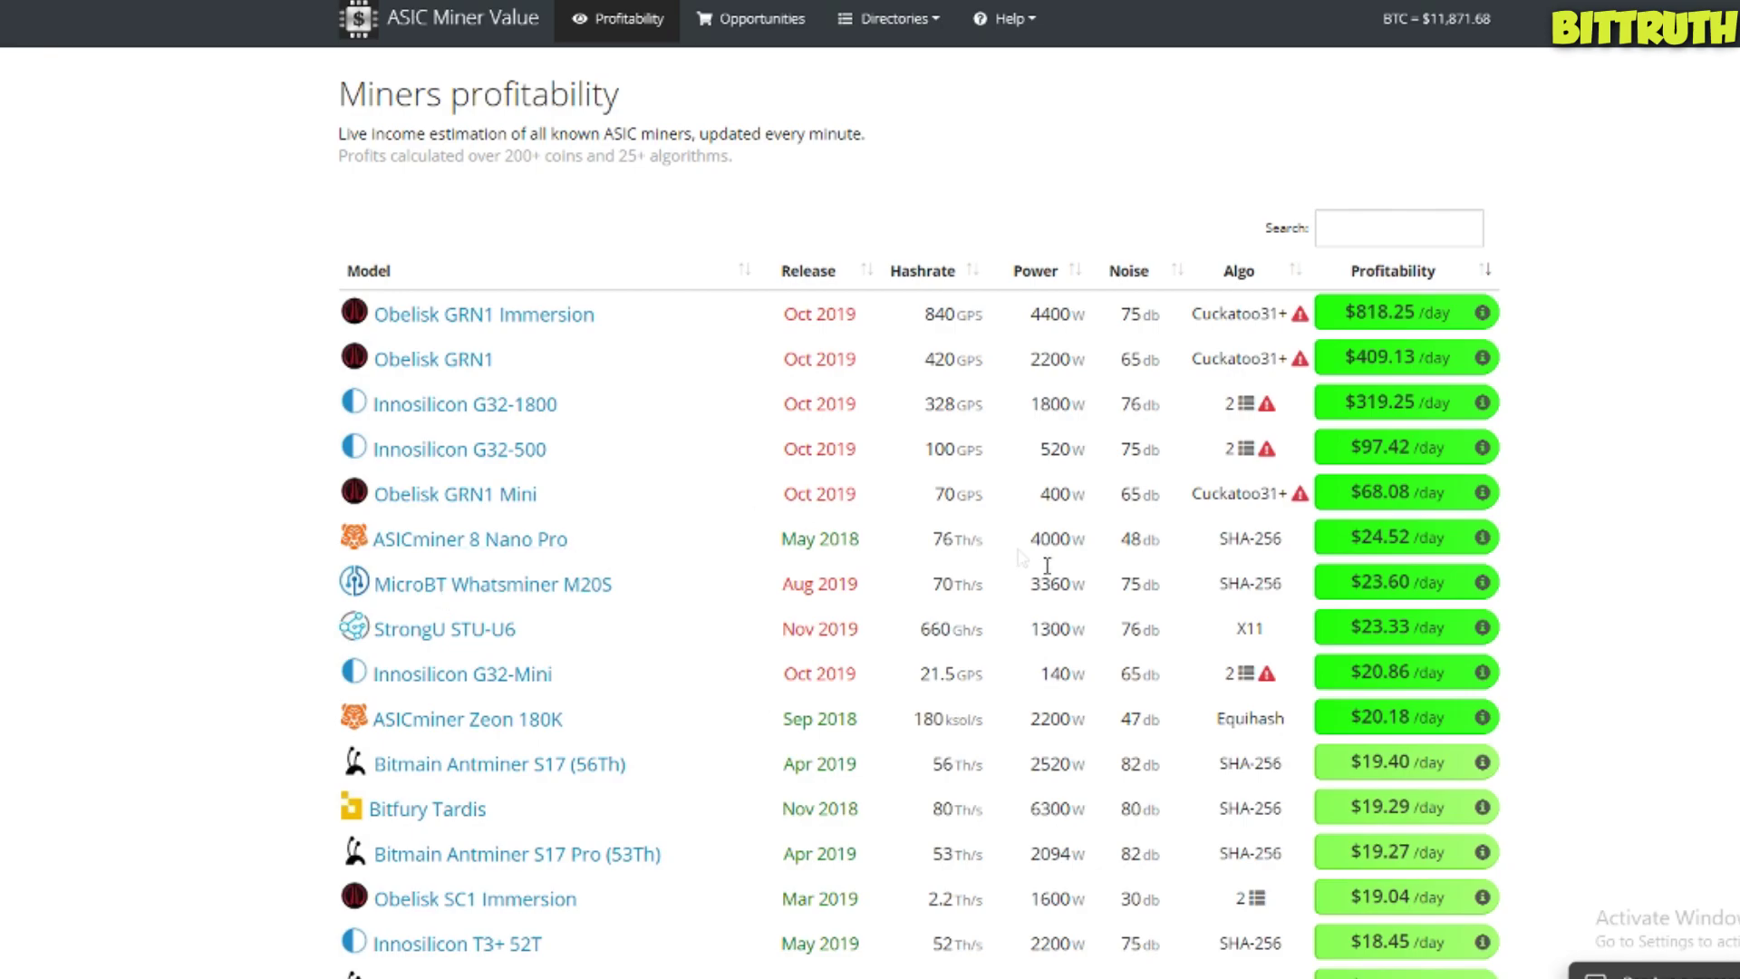
pyautogui.scroll(-2, 1042, 634)
pyautogui.scroll(2, 1047, 649)
pyautogui.scroll(-2, 691, 629)
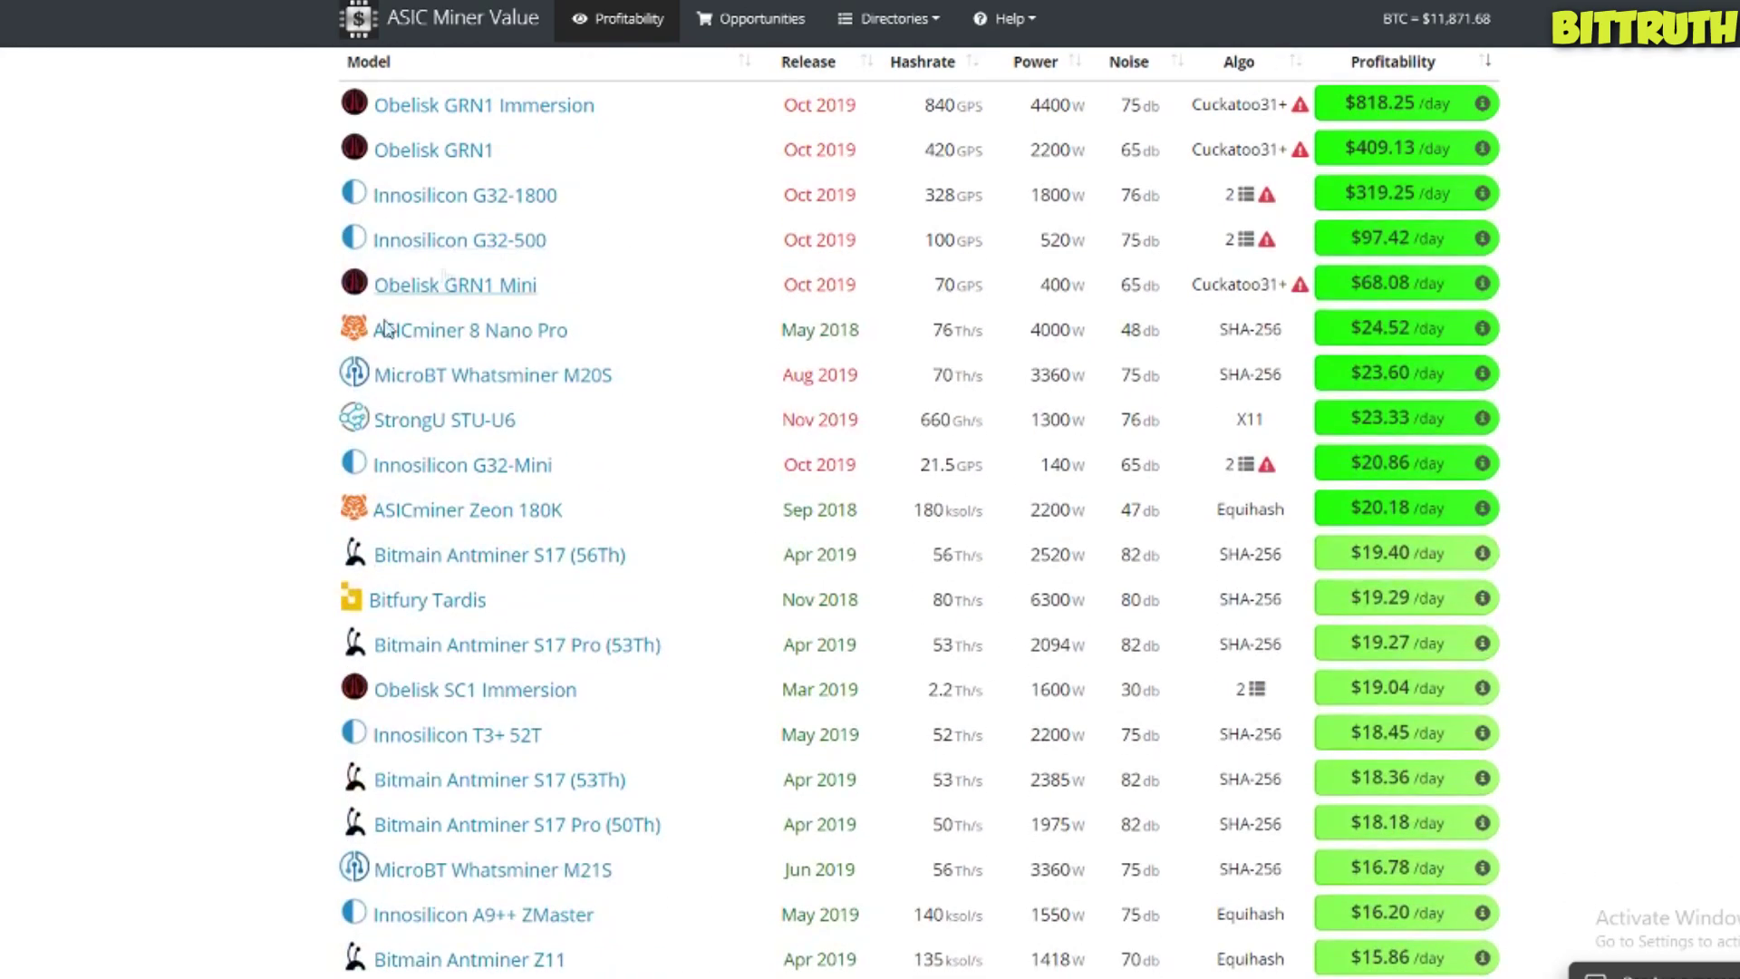
pyautogui.click(493, 375)
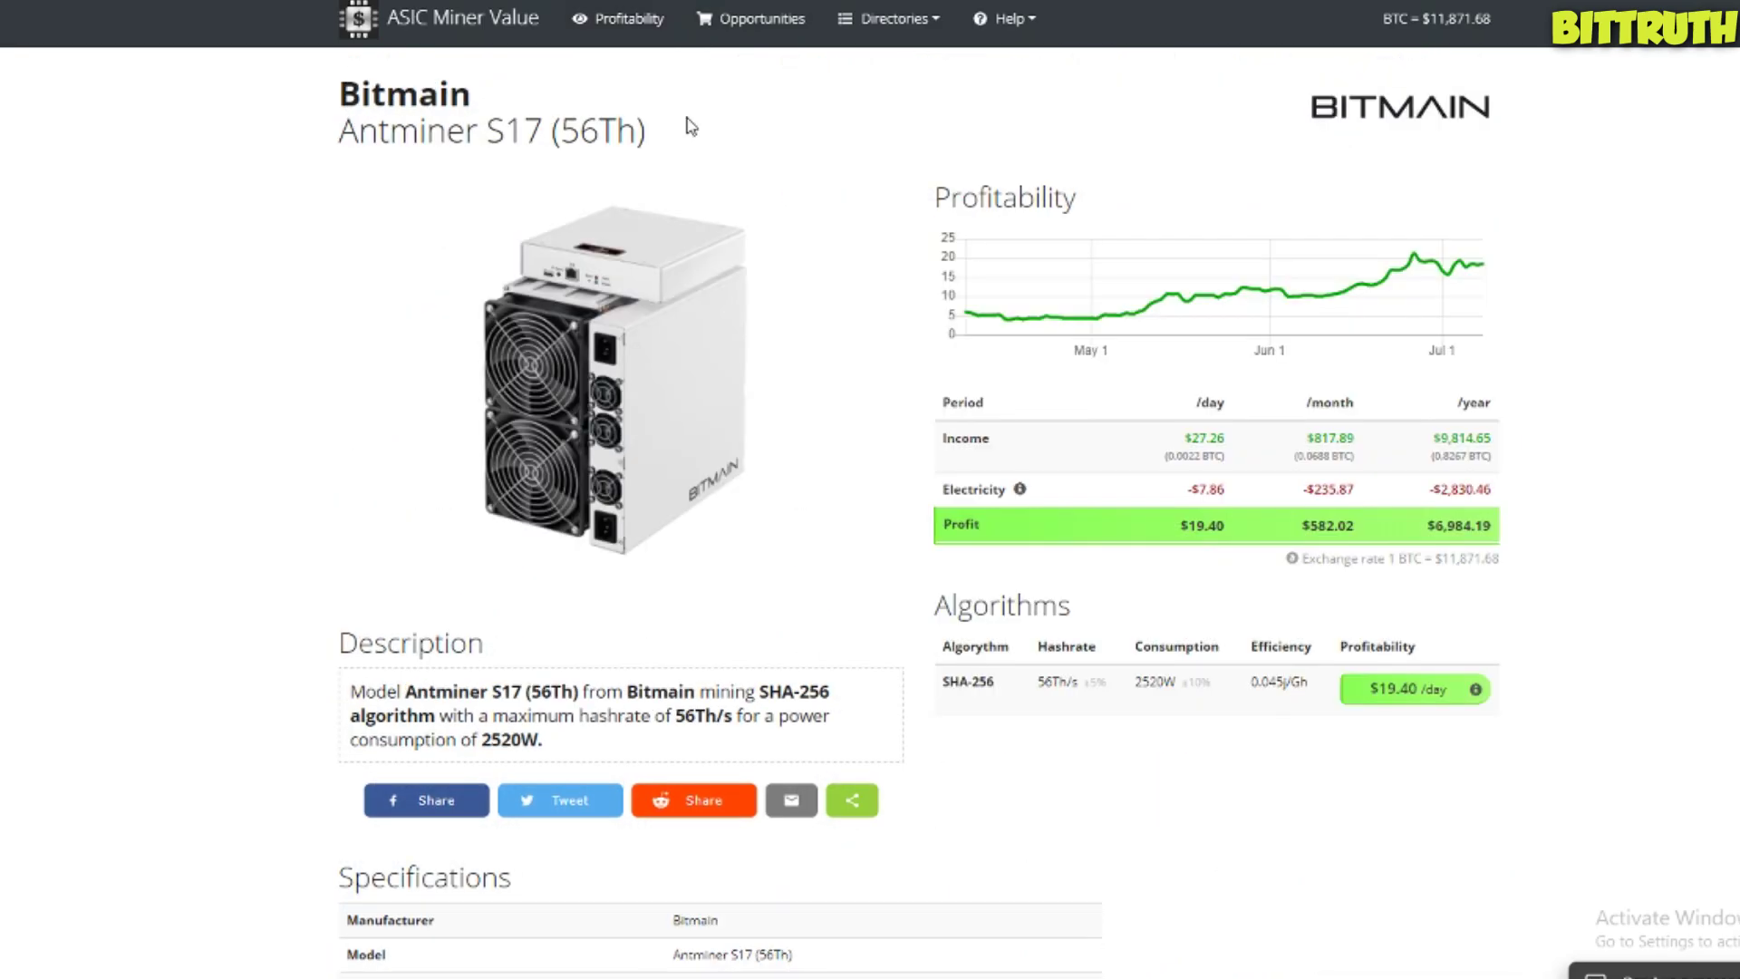
# - Review the Antminer S17 (56Th) Where to buy vendor prices and ROI days, then return to the top
pyautogui.scroll(-15, 1059, 687)
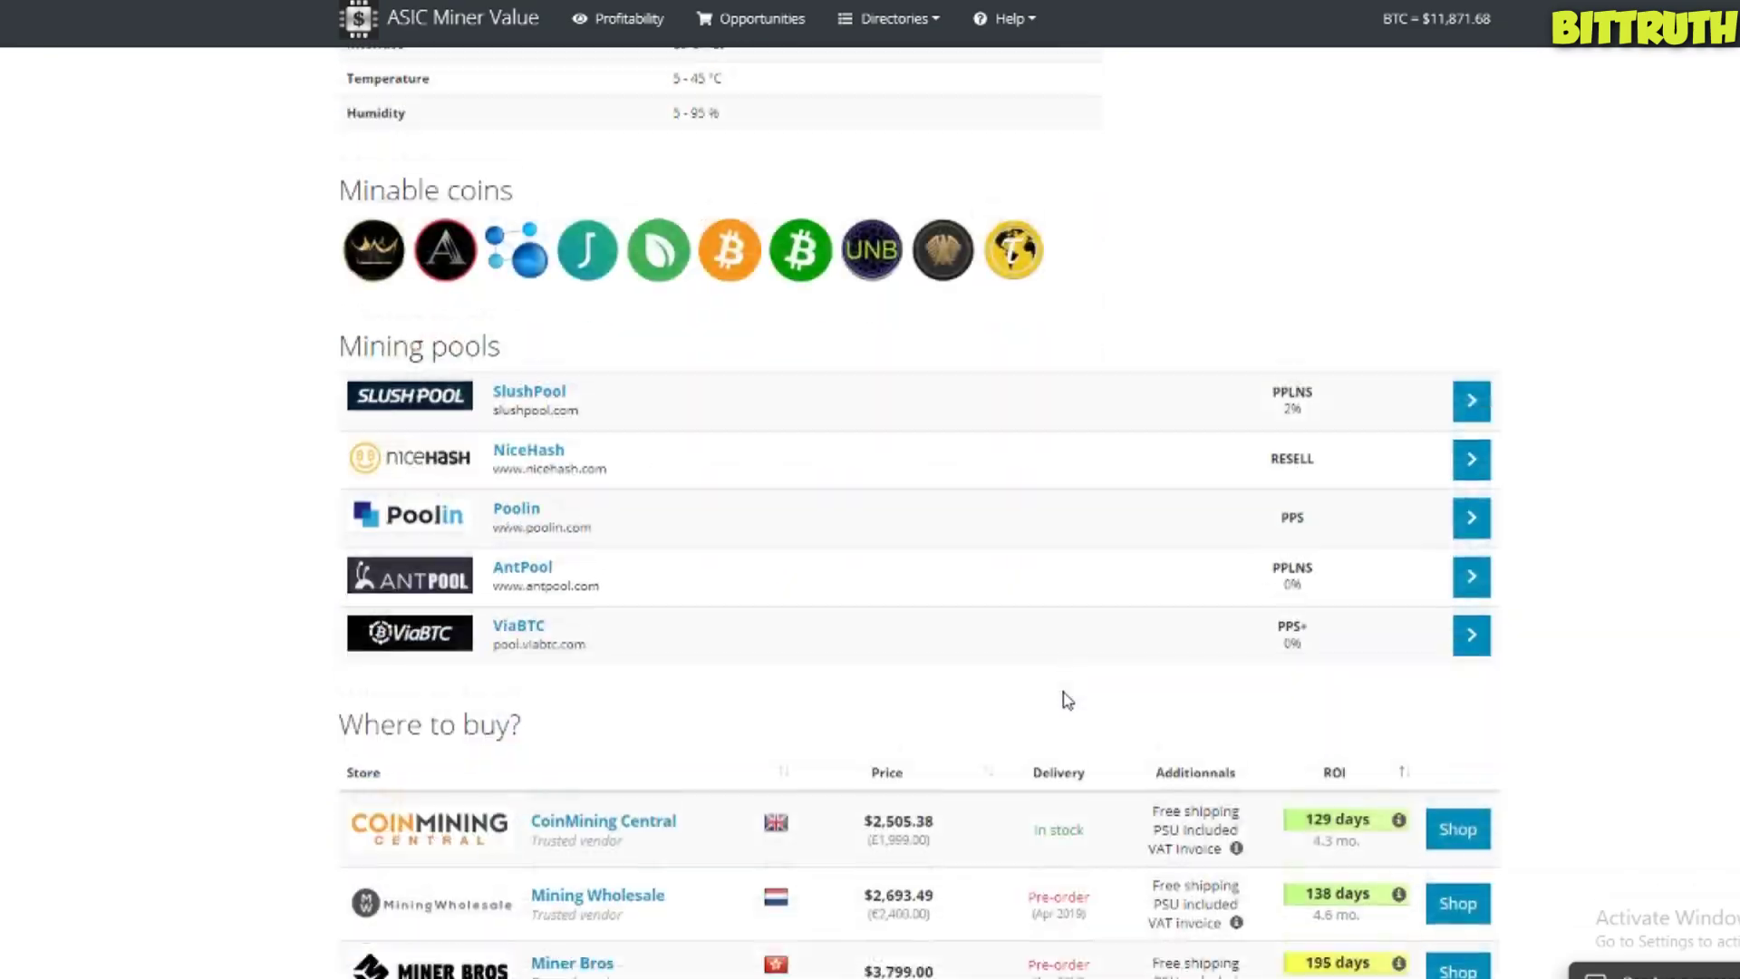
pyautogui.scroll(-3, 1068, 700)
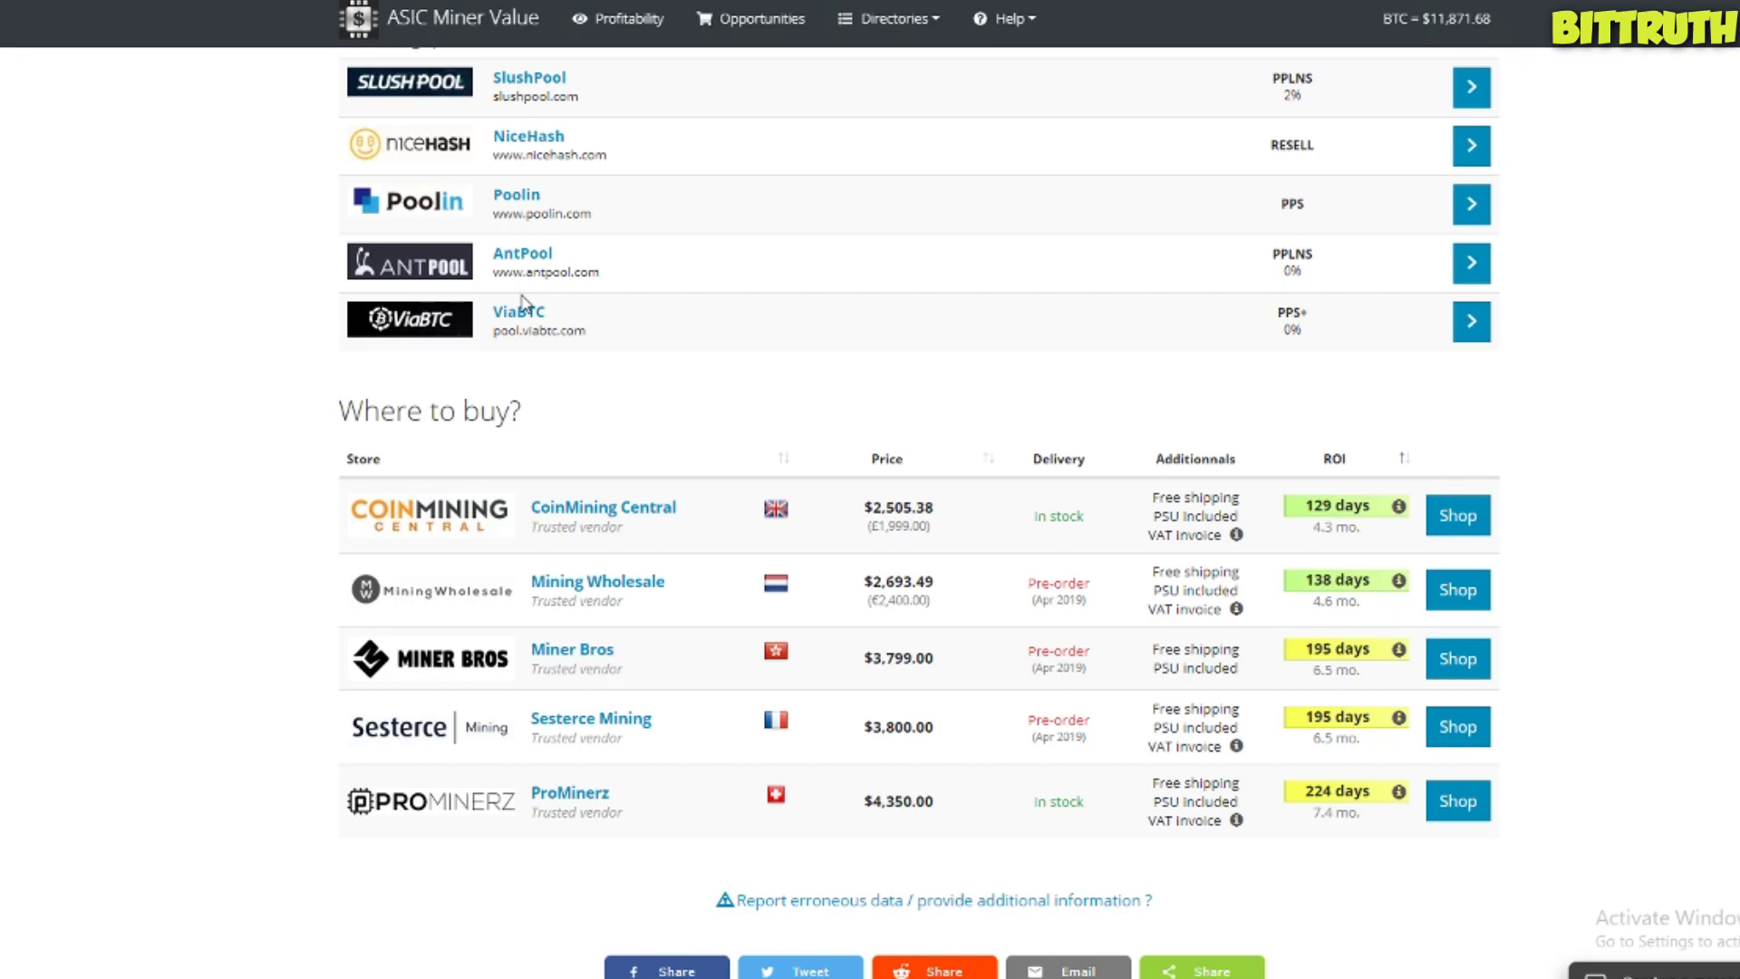
pyautogui.scroll(-1, 524, 302)
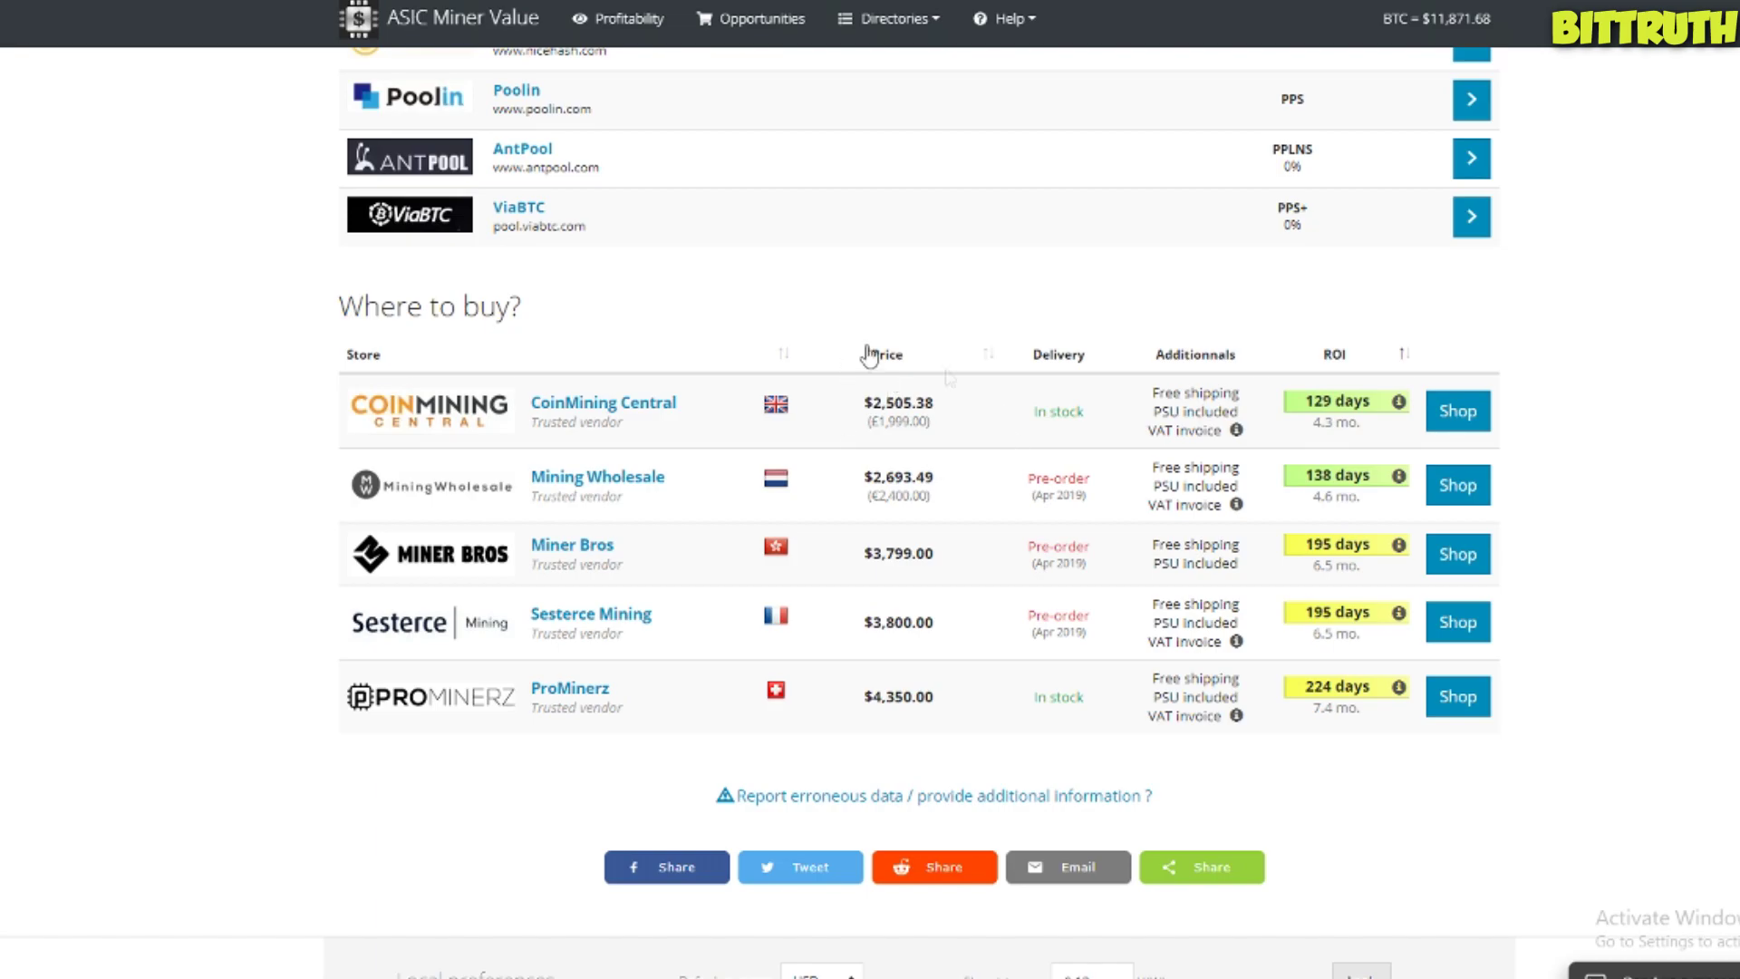
pyautogui.scroll(3, 861, 435)
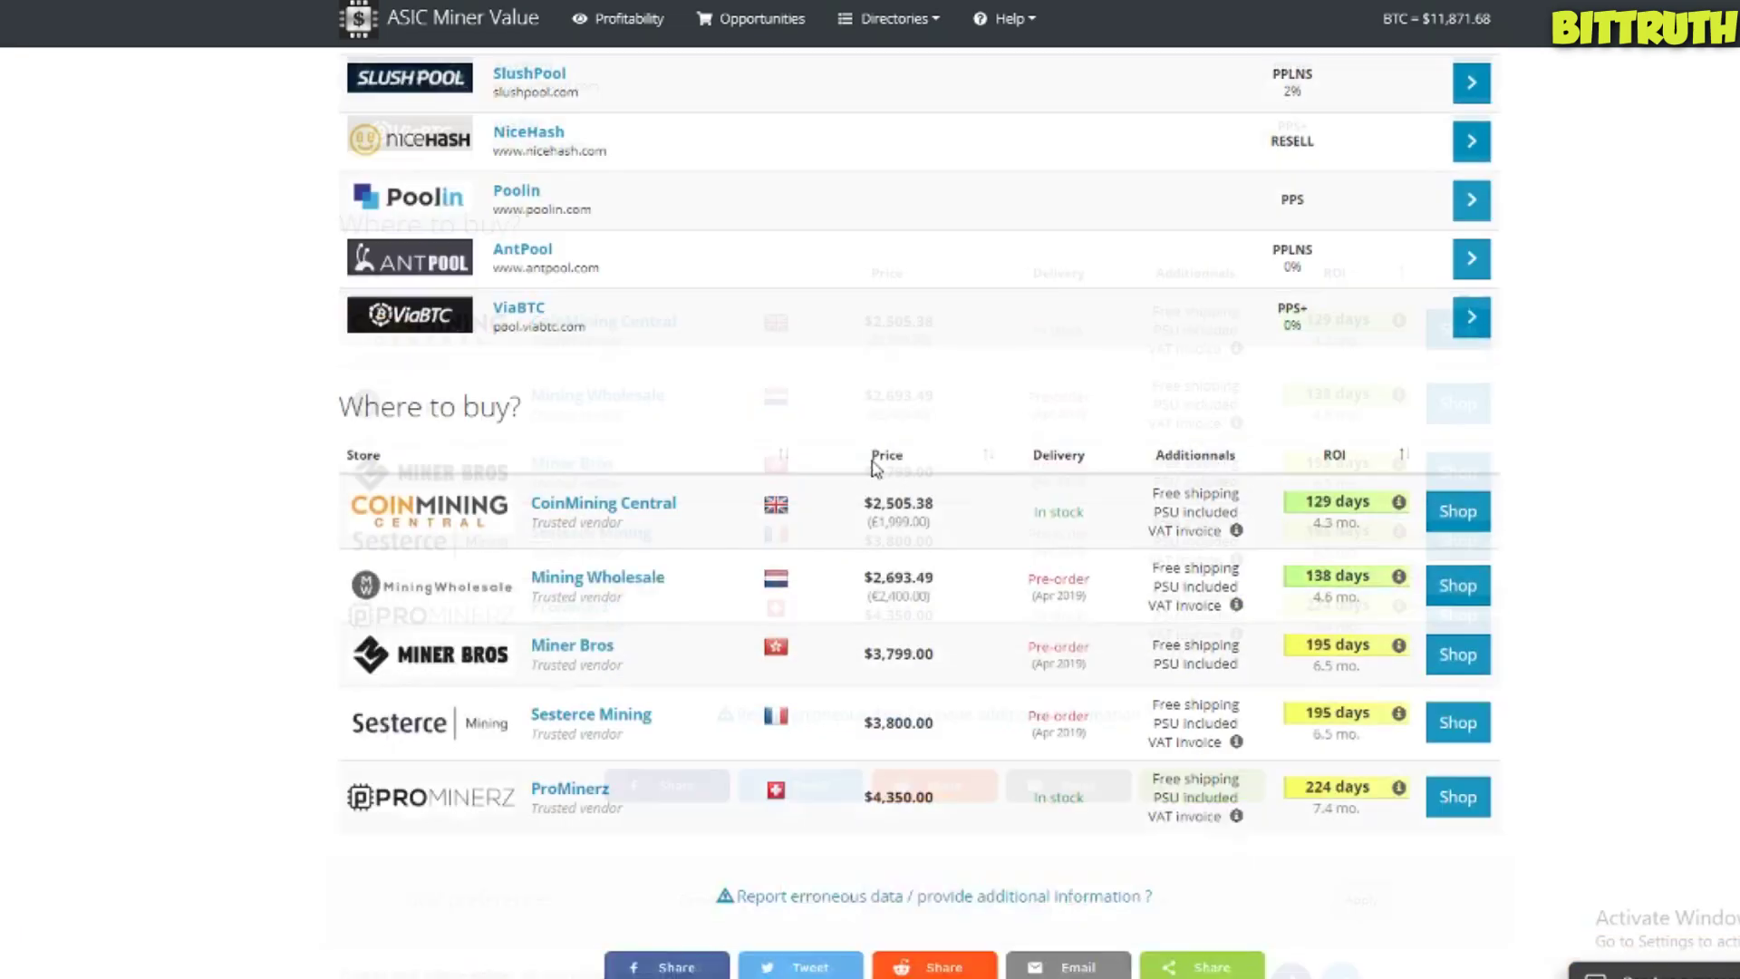
pyautogui.scroll(-1, 870, 466)
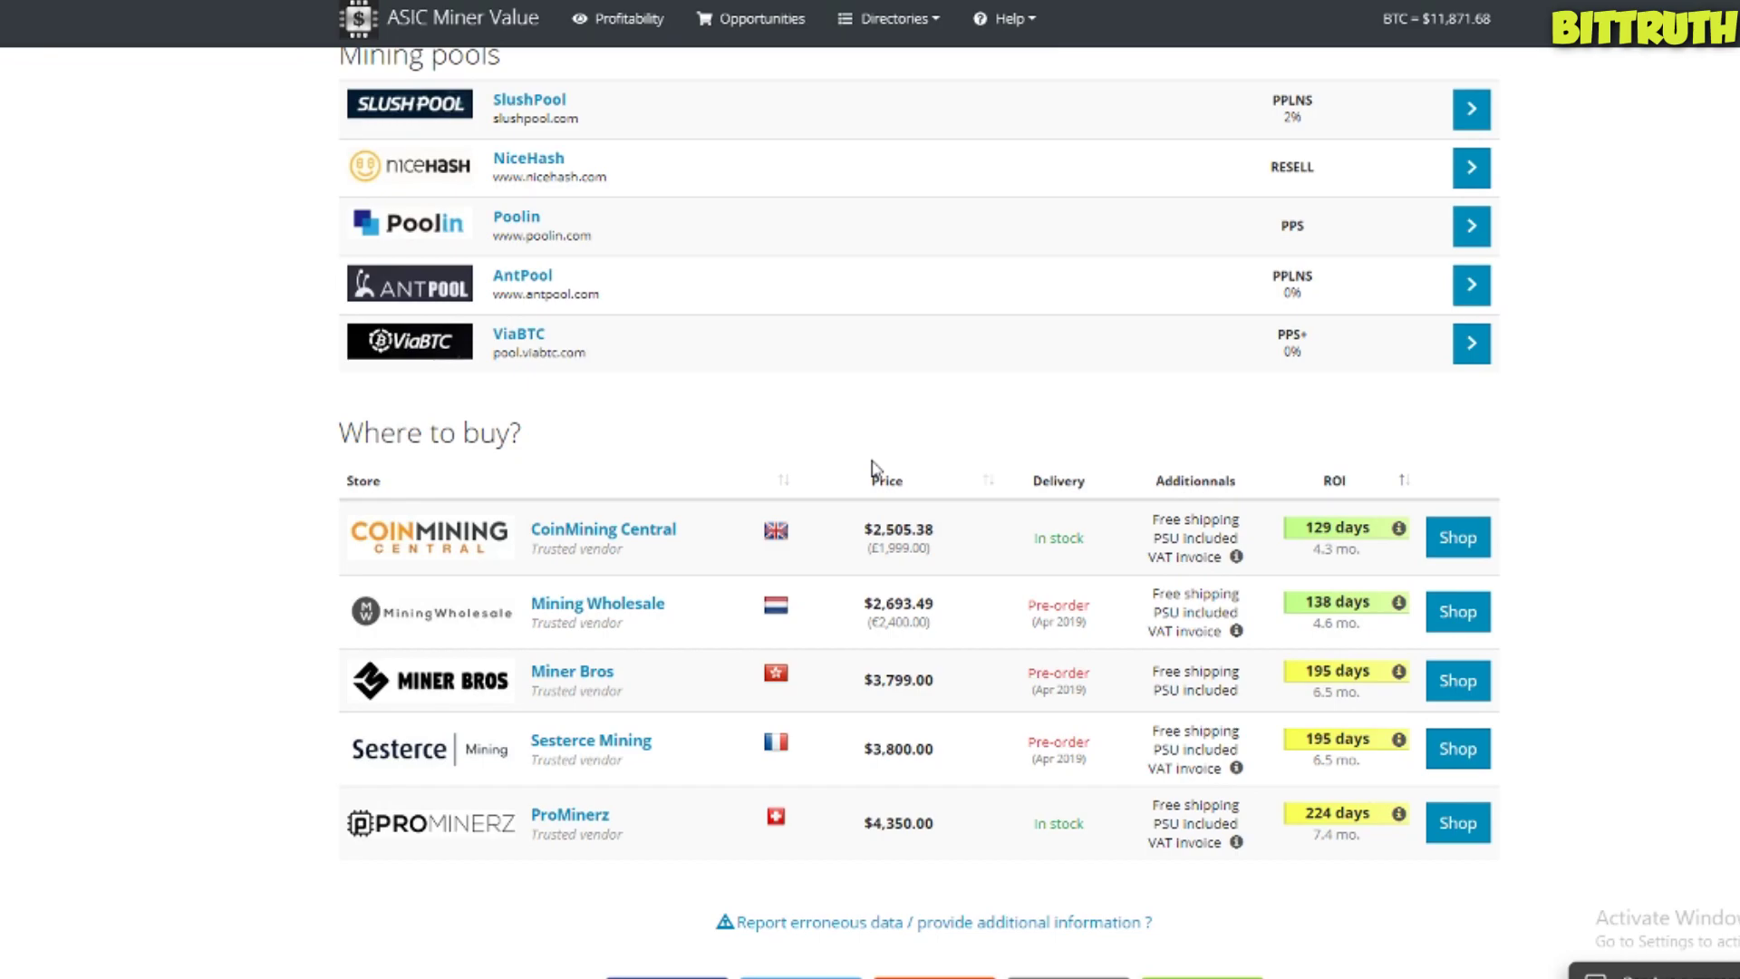
pyautogui.scroll(7, 866, 466)
pyautogui.scroll(-10, 862, 465)
pyautogui.scroll(2, 856, 471)
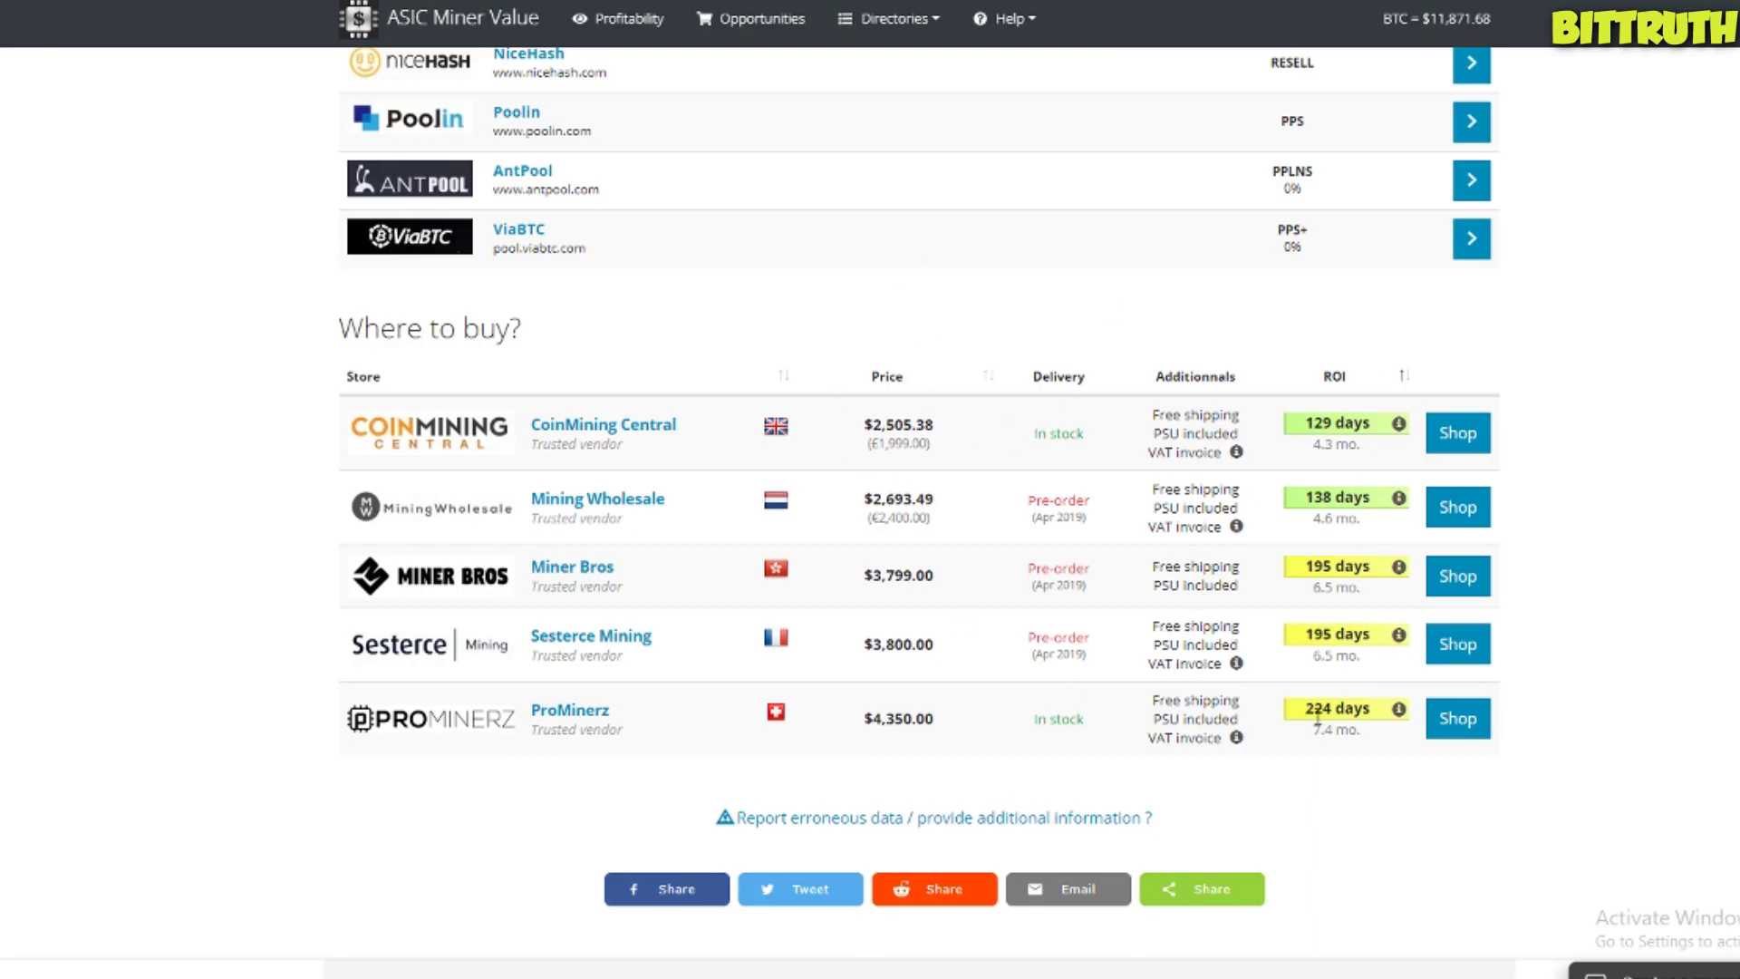
pyautogui.scroll(20, 1107, 563)
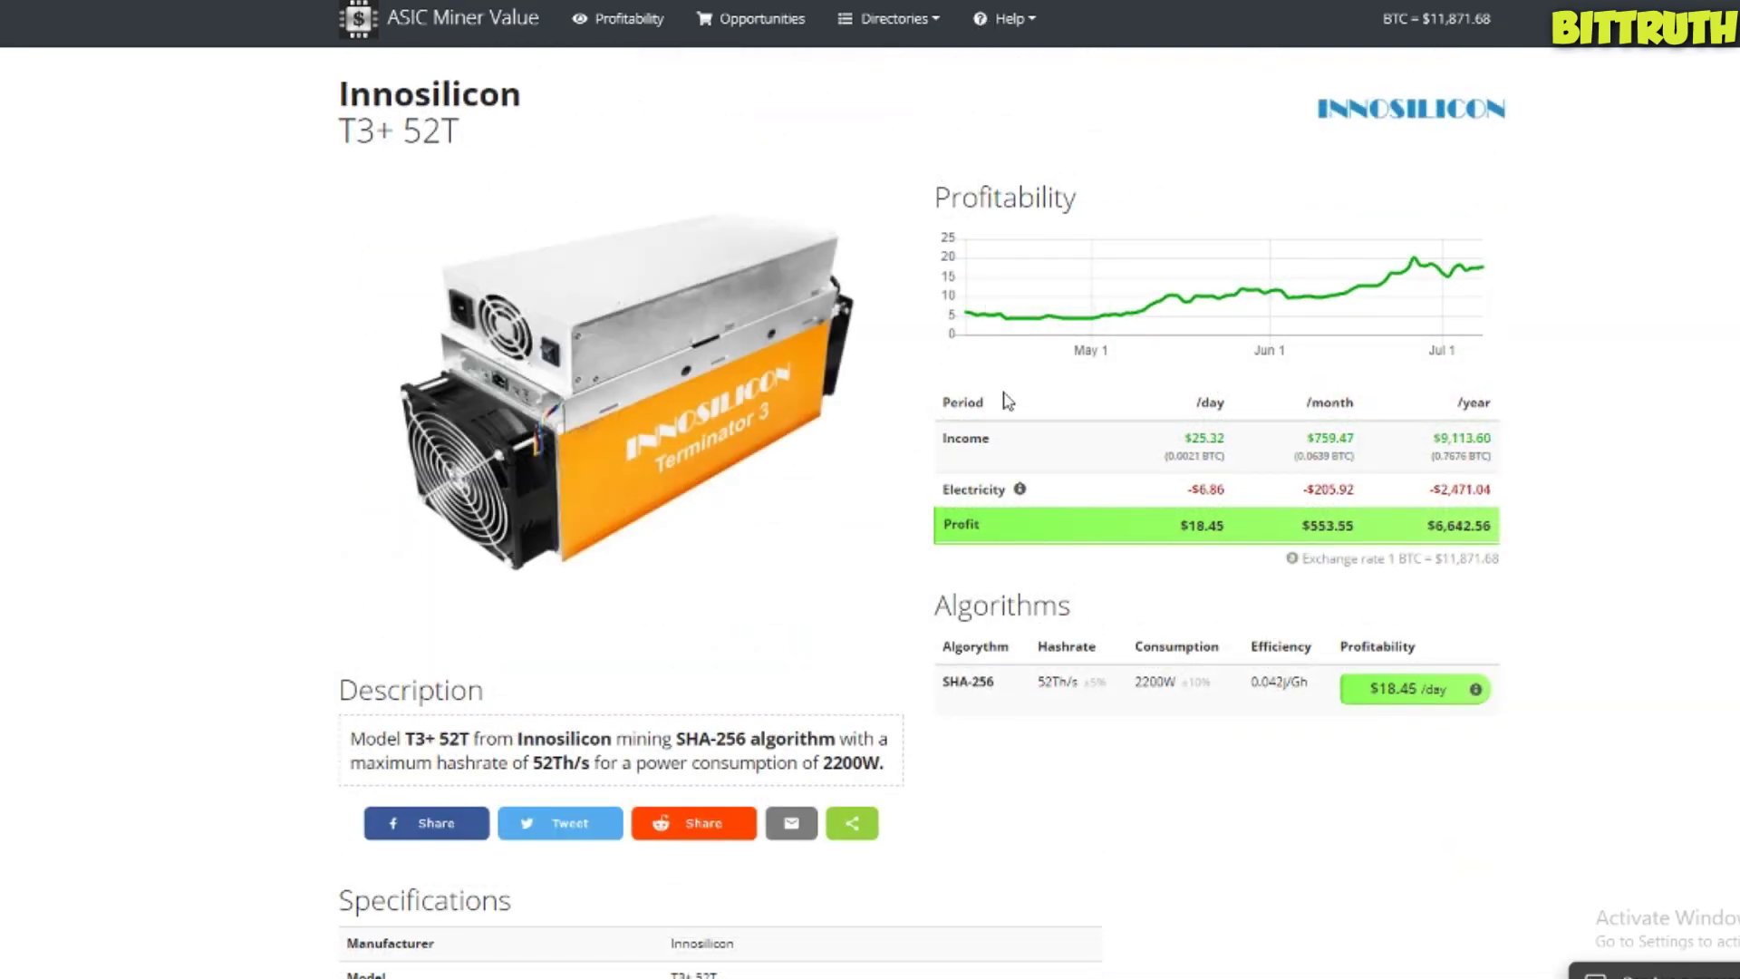
# - Scroll through the Innosilicon T3+ 52T specifications and its Where to buy seller listing
pyautogui.scroll(-8, 1041, 574)
pyautogui.scroll(5, 1048, 576)
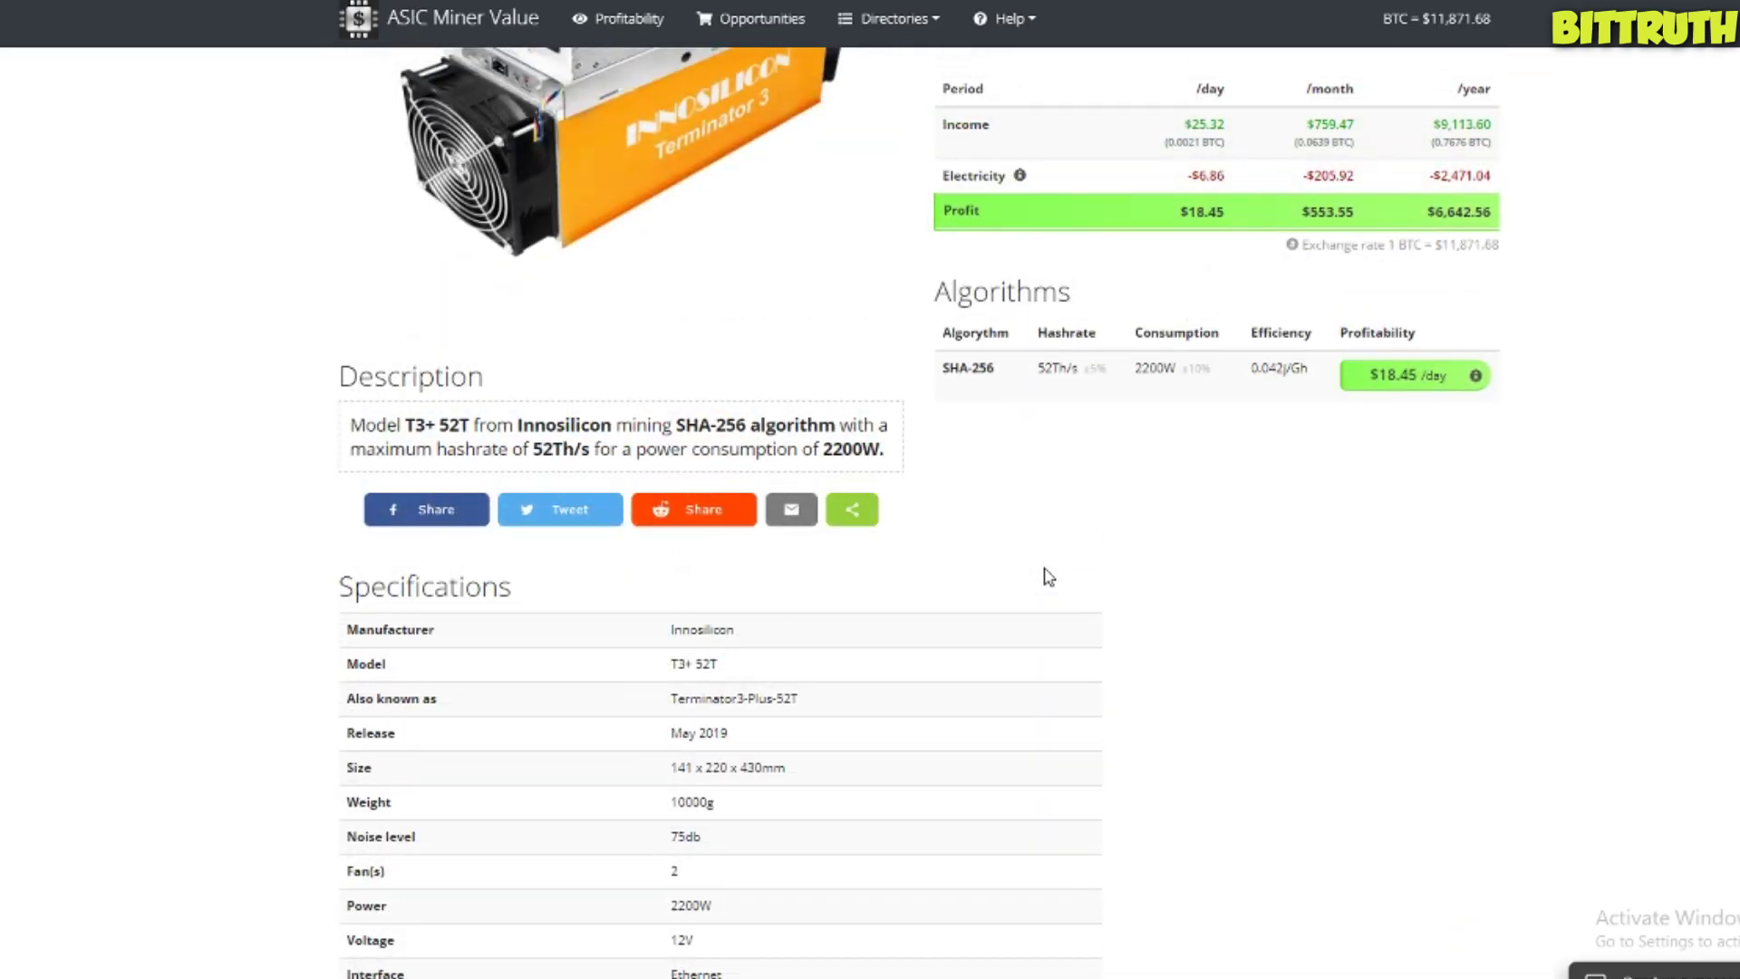
pyautogui.scroll(4, 1047, 577)
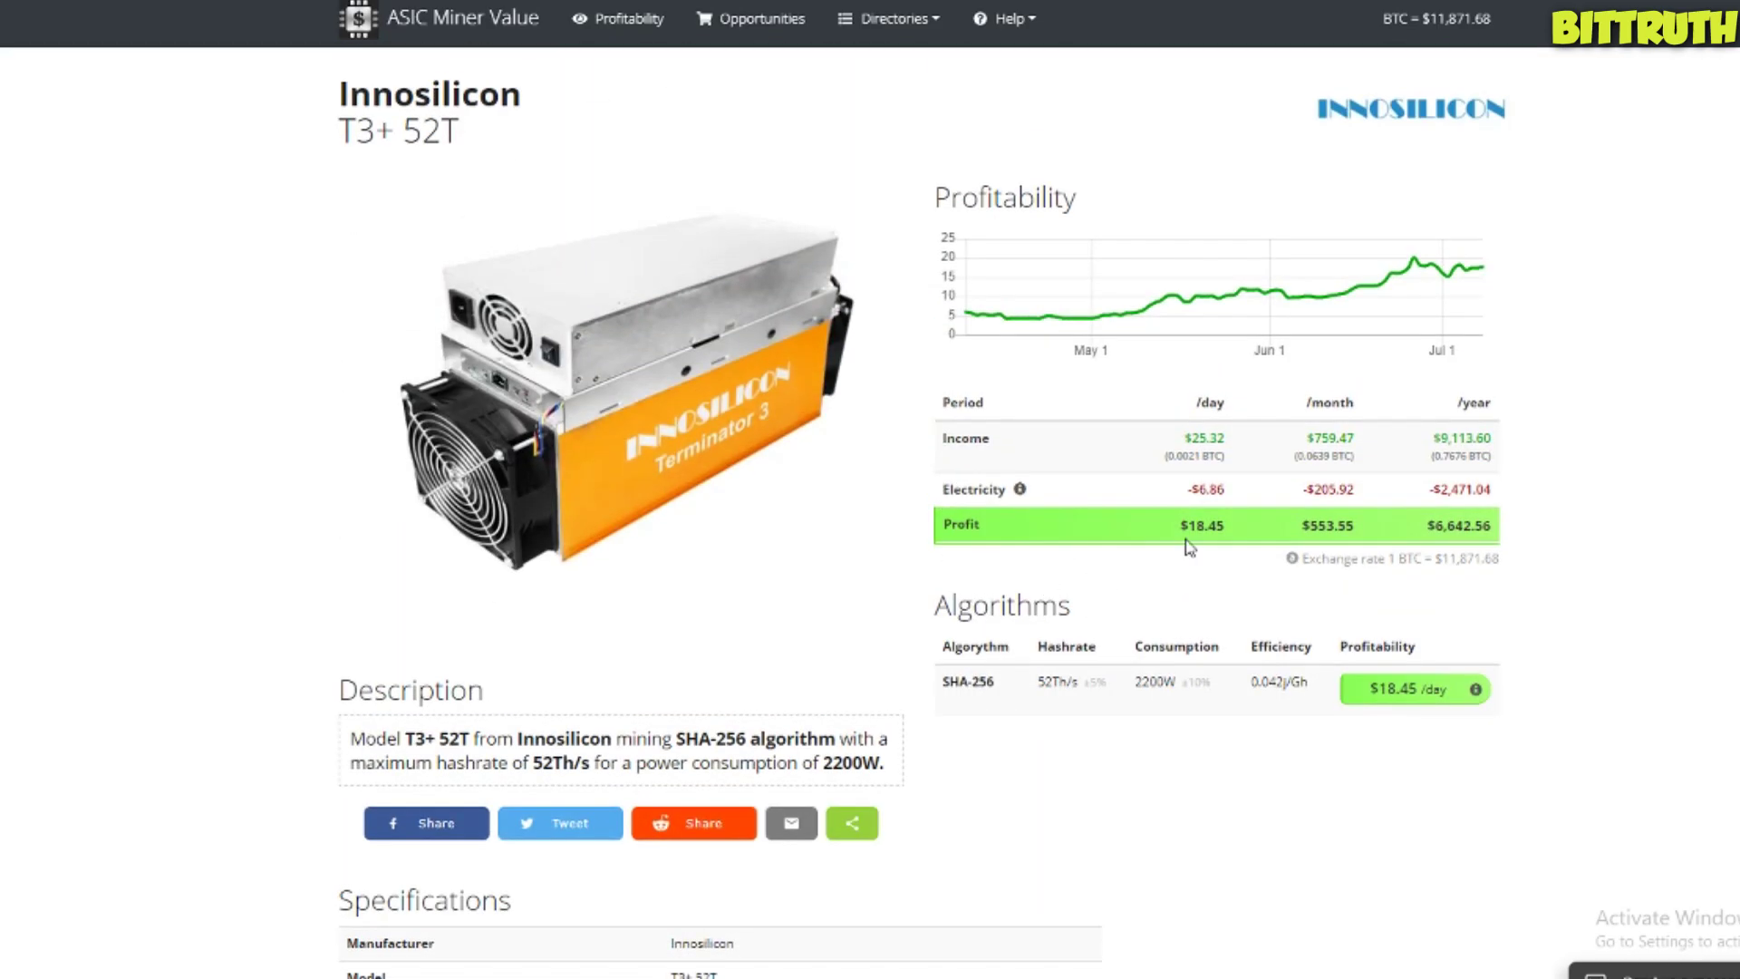
pyautogui.scroll(-10, 1631, 598)
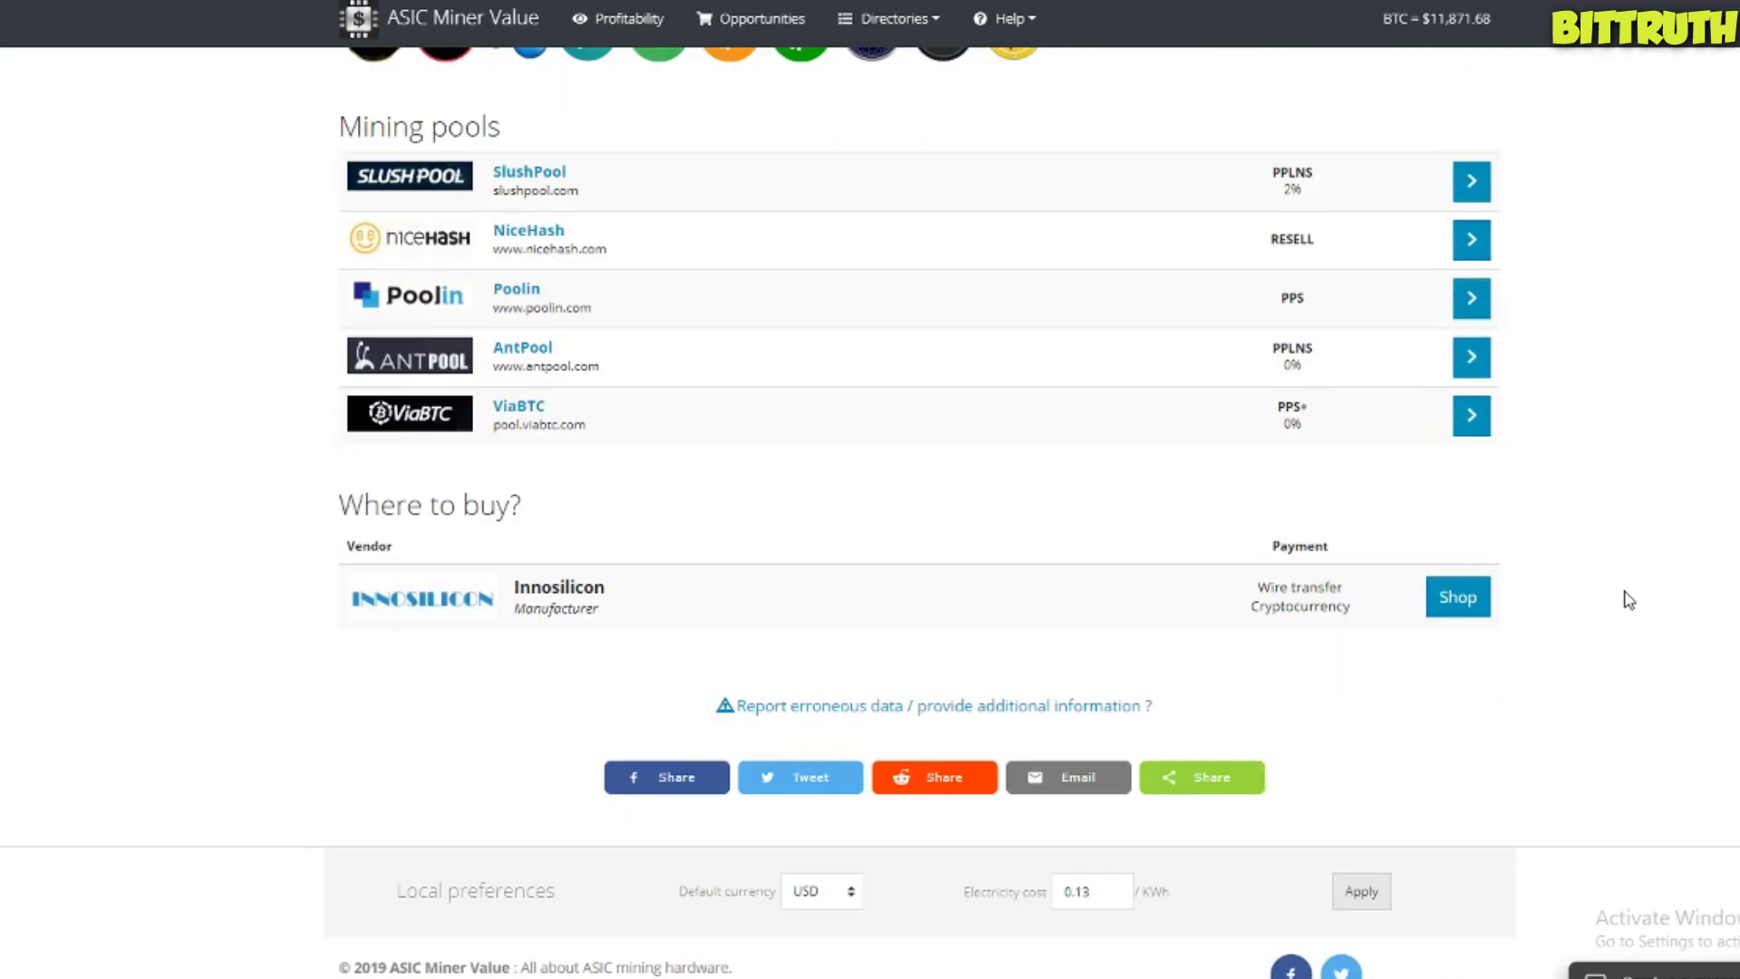
pyautogui.scroll(4, 1622, 580)
pyautogui.scroll(10, 1622, 580)
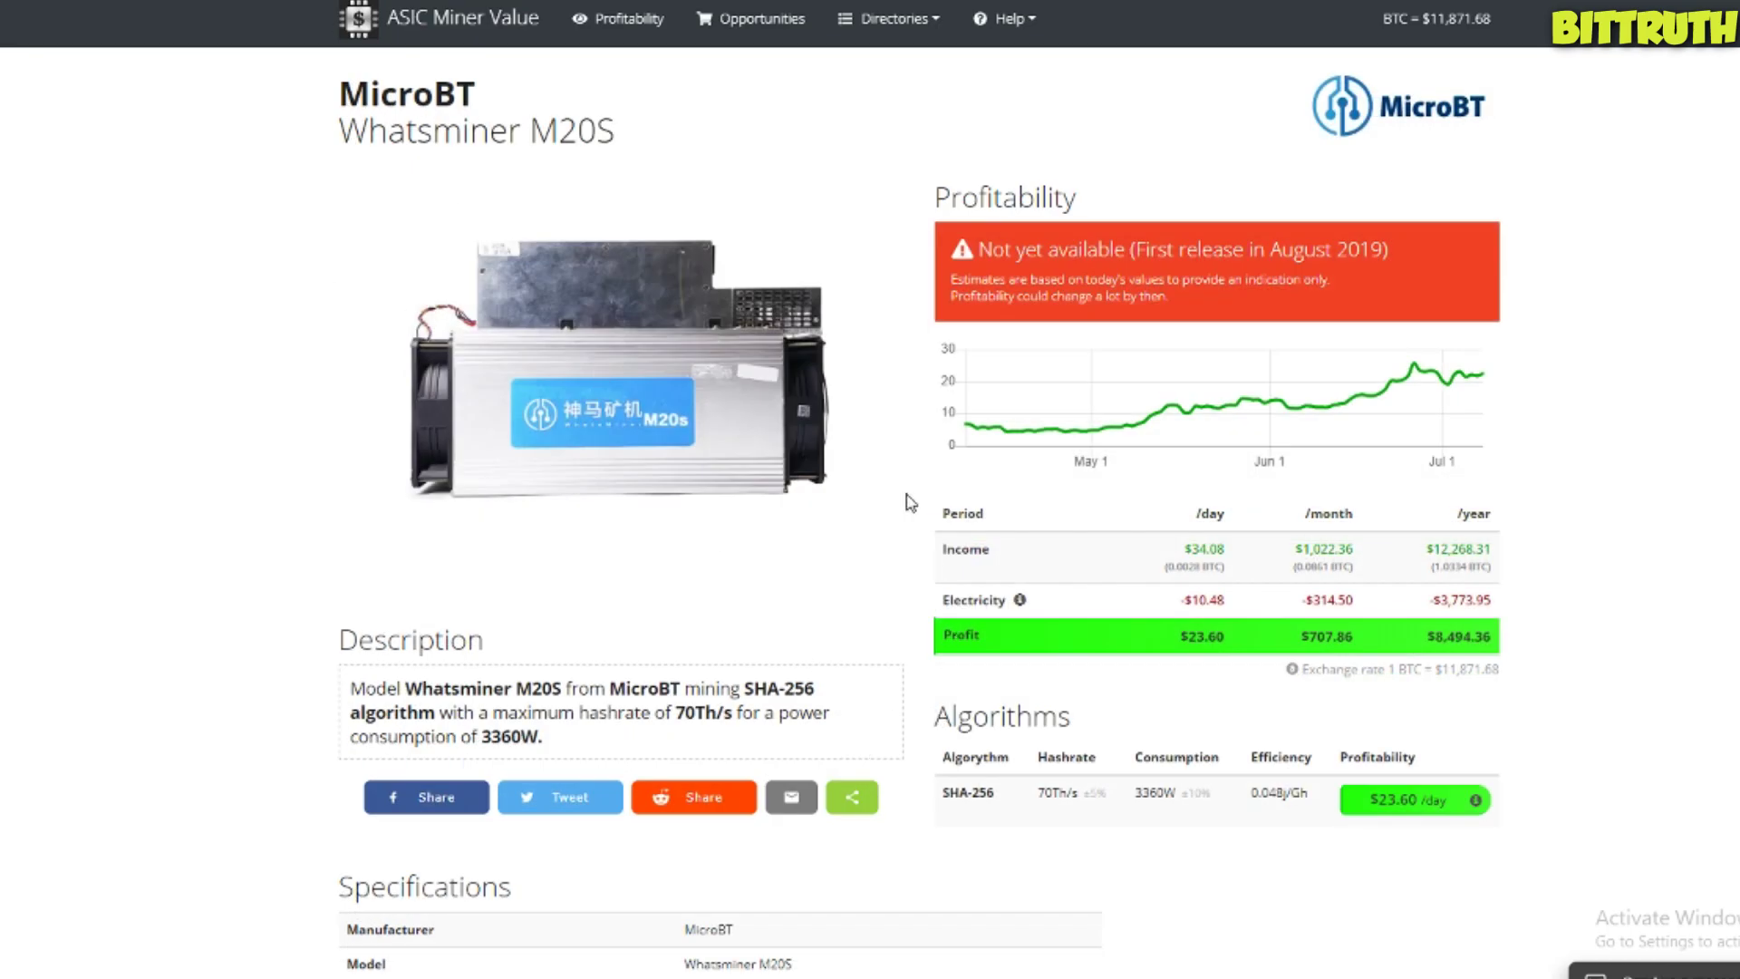
# - Review the Whatsminer M20S specifications and vendors, from Sesterce Mining at $2,153.00 (114-day ROI)
pyautogui.scroll(-2, 951, 544)
pyautogui.scroll(-5, 1227, 741)
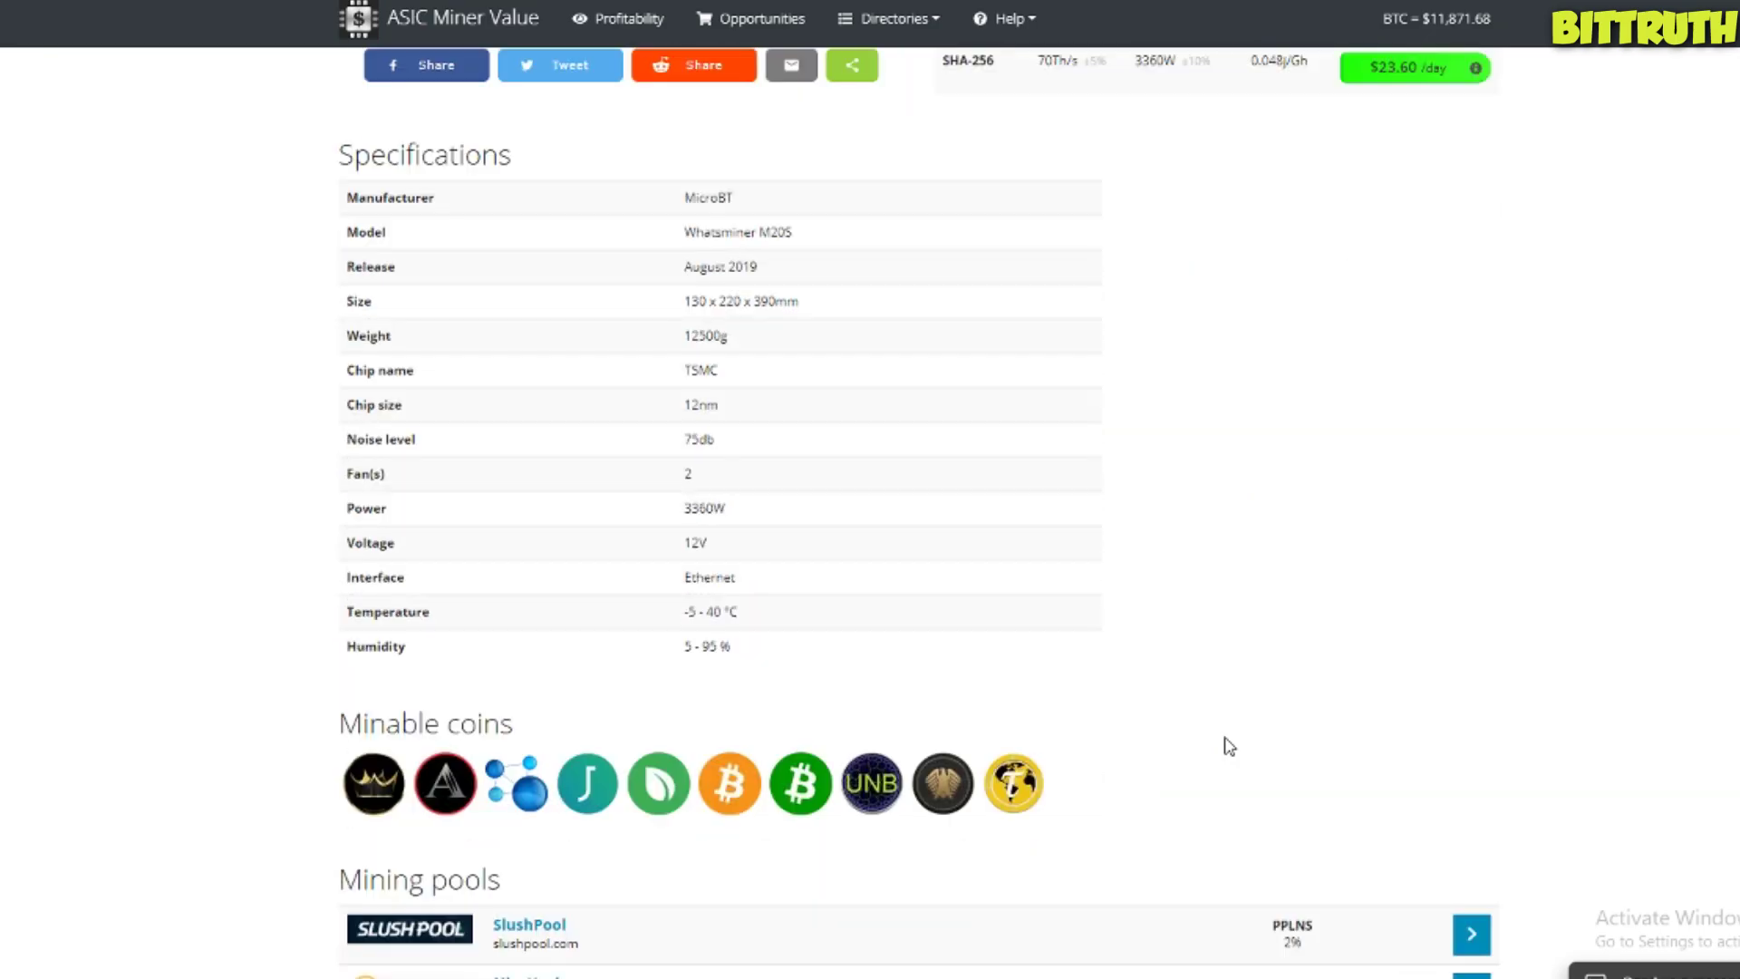
pyautogui.scroll(5, 1227, 741)
pyautogui.scroll(3, 1229, 745)
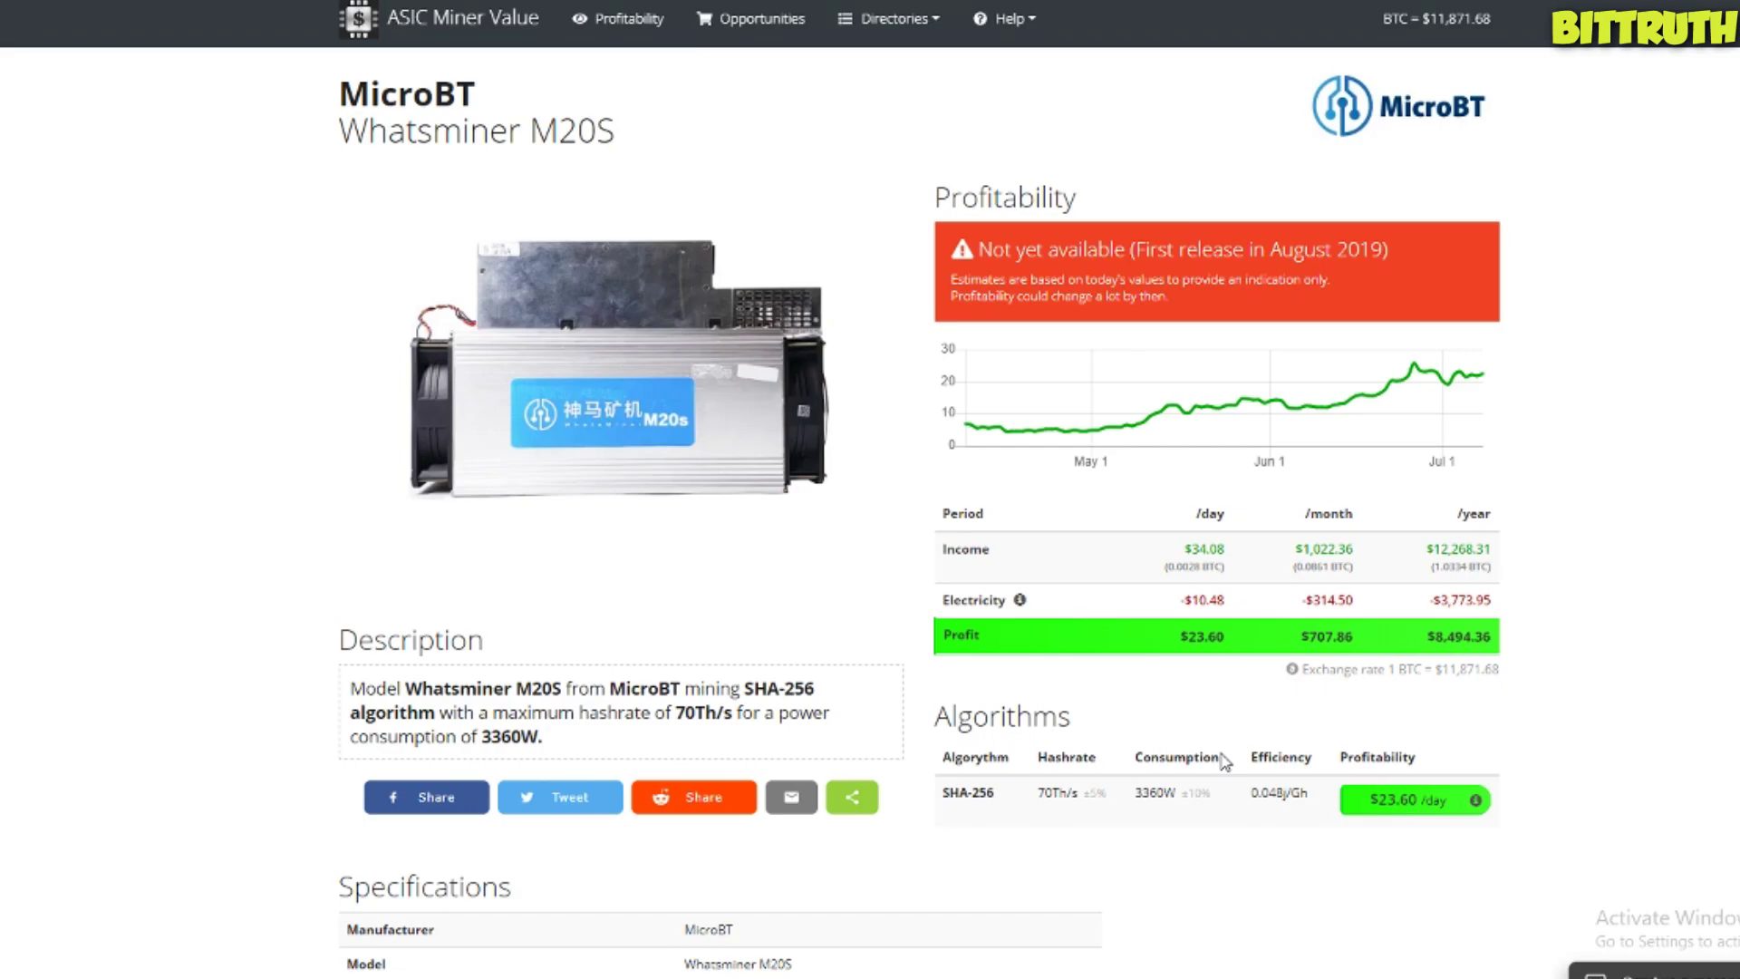
pyautogui.scroll(-3, 1236, 729)
pyautogui.scroll(3, 1251, 700)
pyautogui.scroll(-12, 1406, 687)
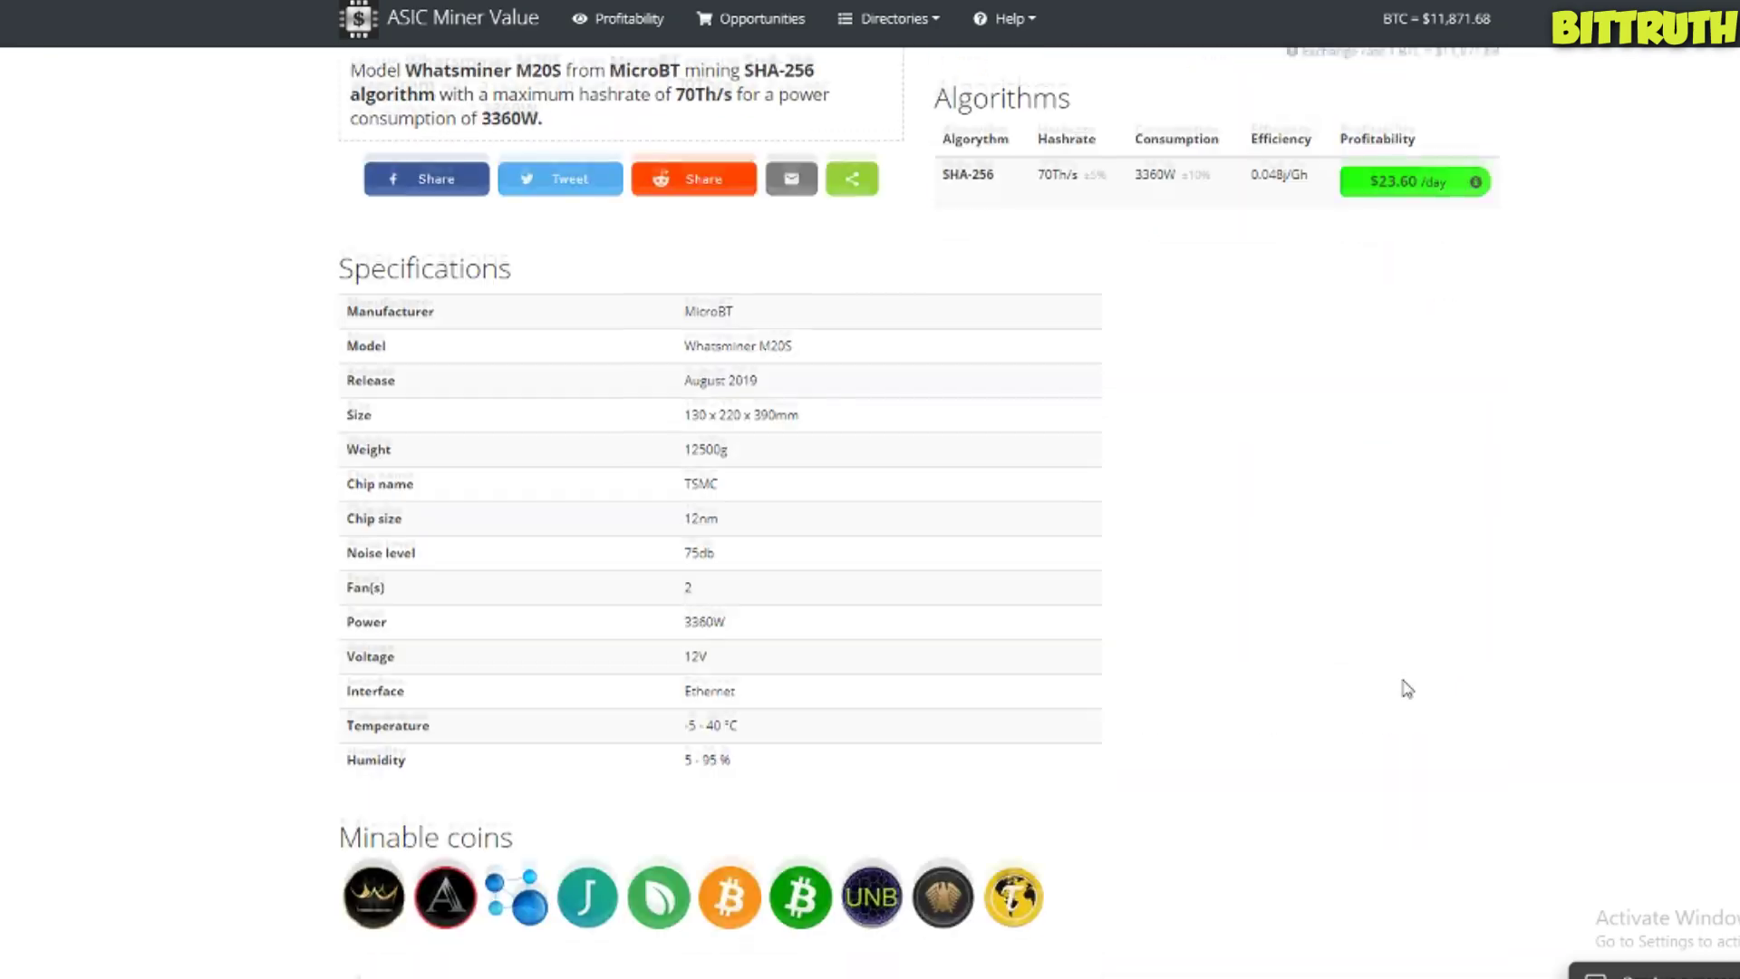
pyautogui.scroll(-4, 1403, 705)
pyautogui.scroll(2, 1254, 668)
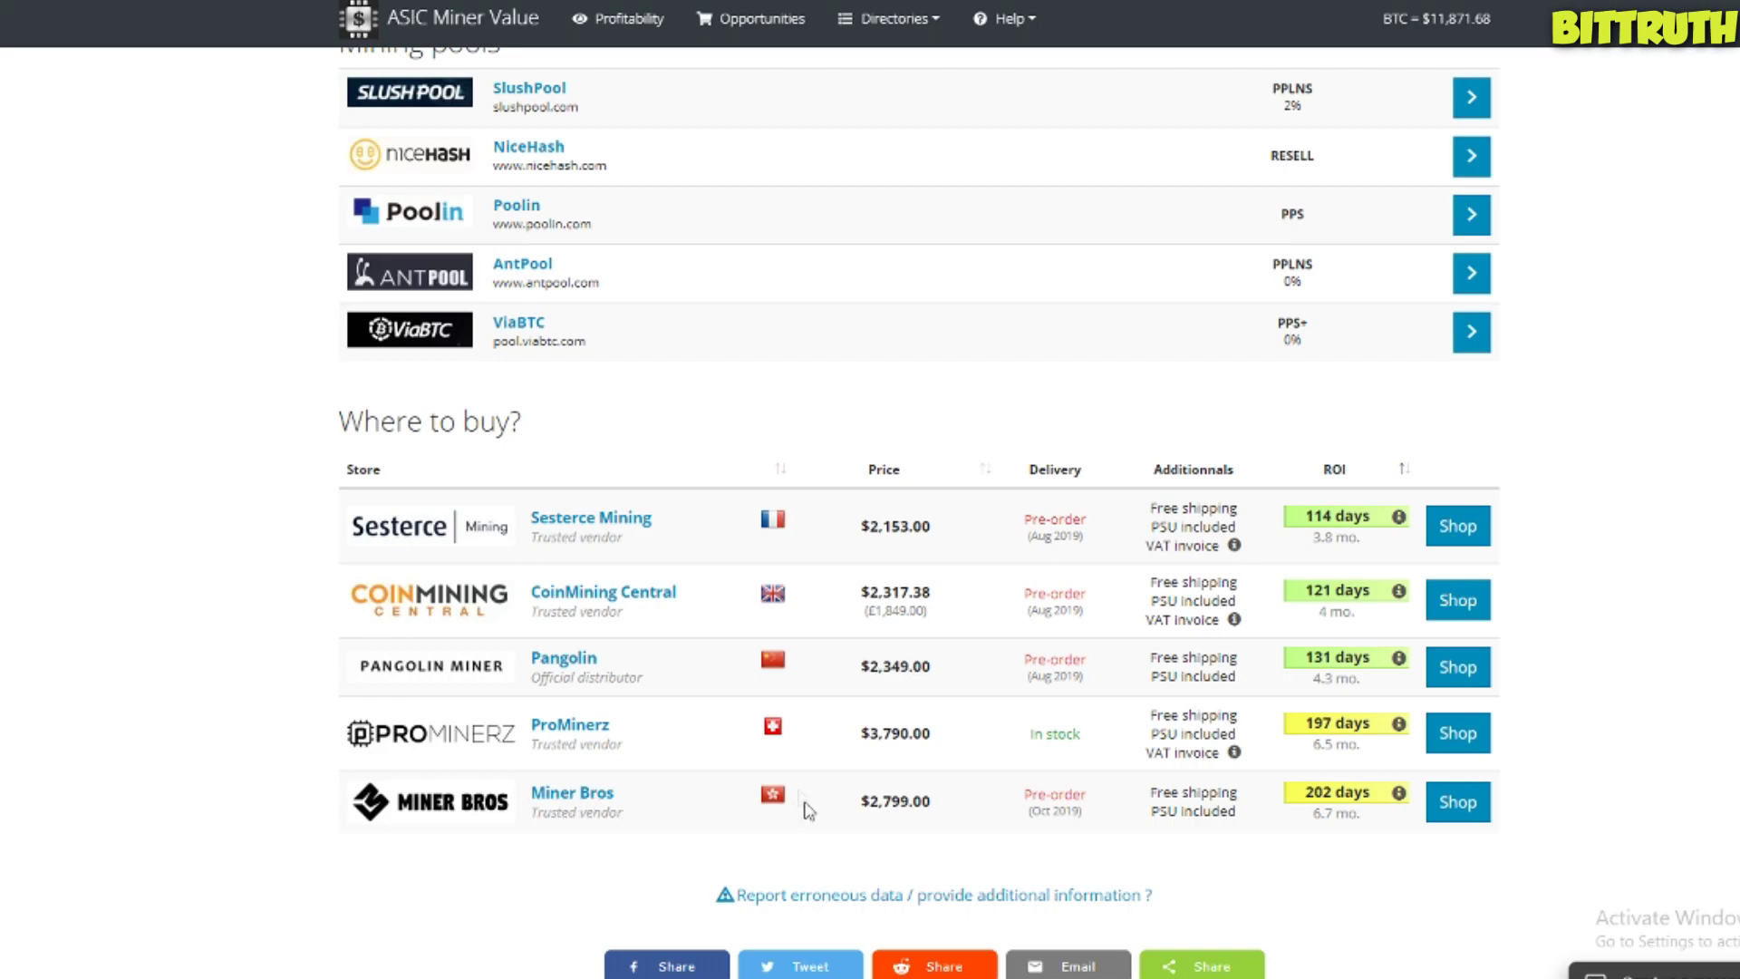
# - Read the Whatsminer M20S $23.60/day Profitability table, Description and Specifications sections
pyautogui.moveTo(776, 732)
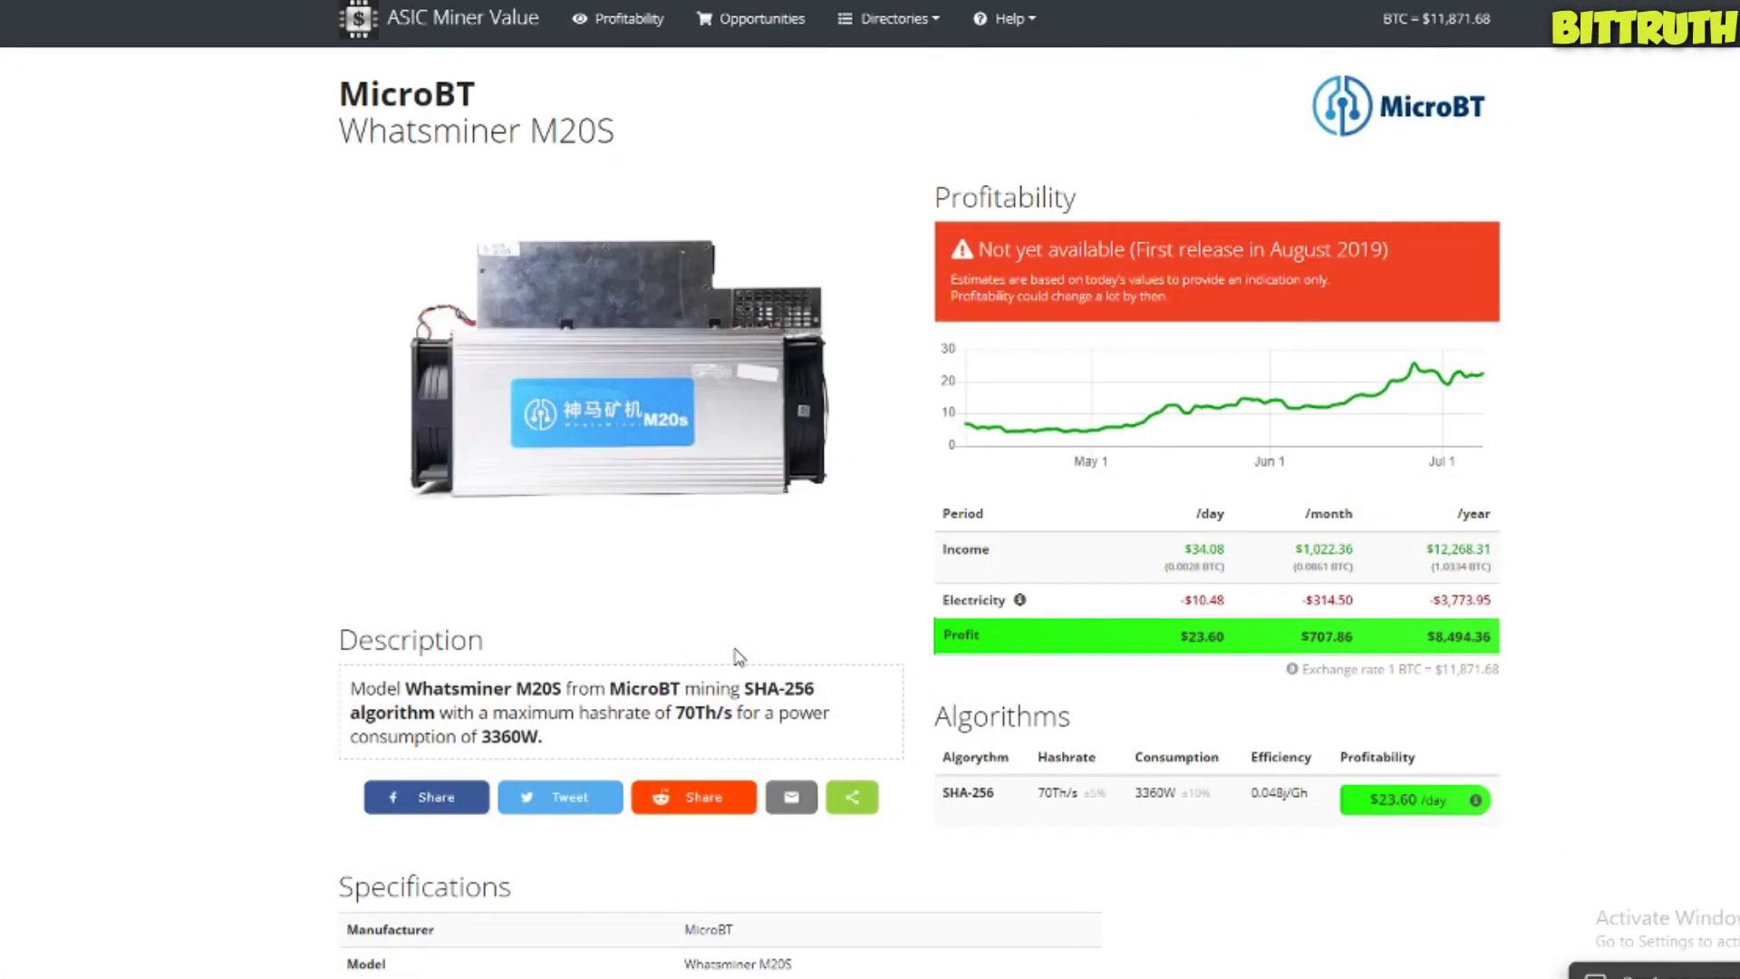
pyautogui.scroll(-2, 738, 654)
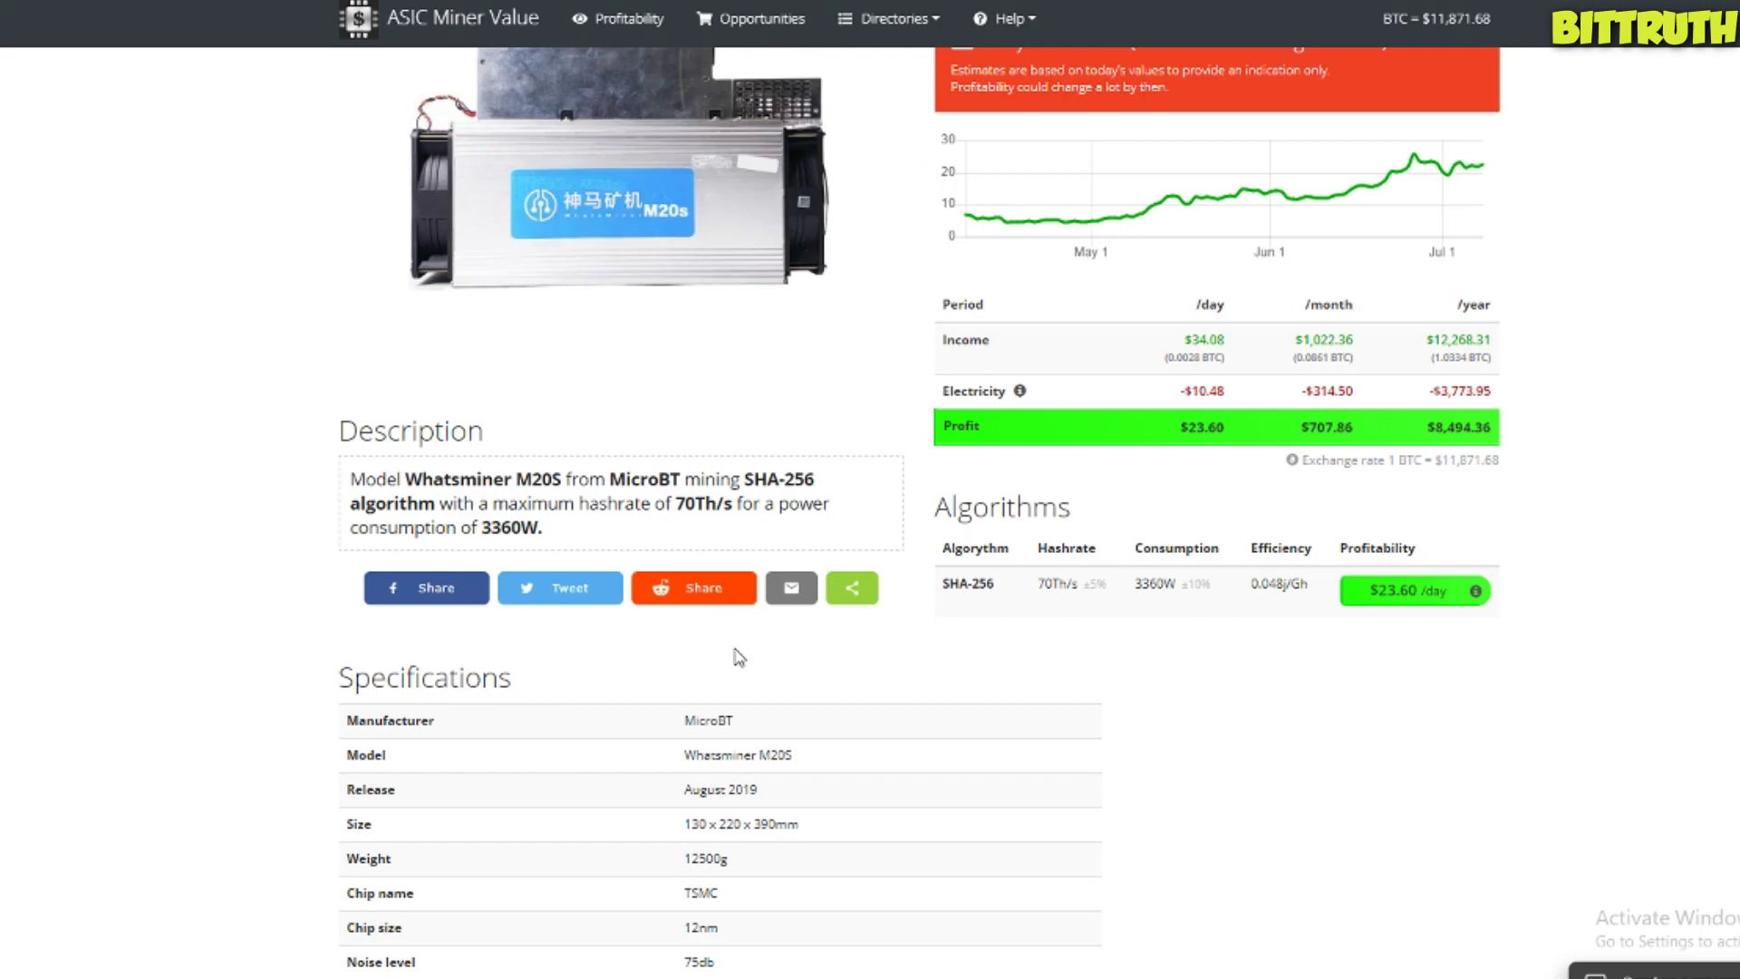
pyautogui.scroll(2, 738, 657)
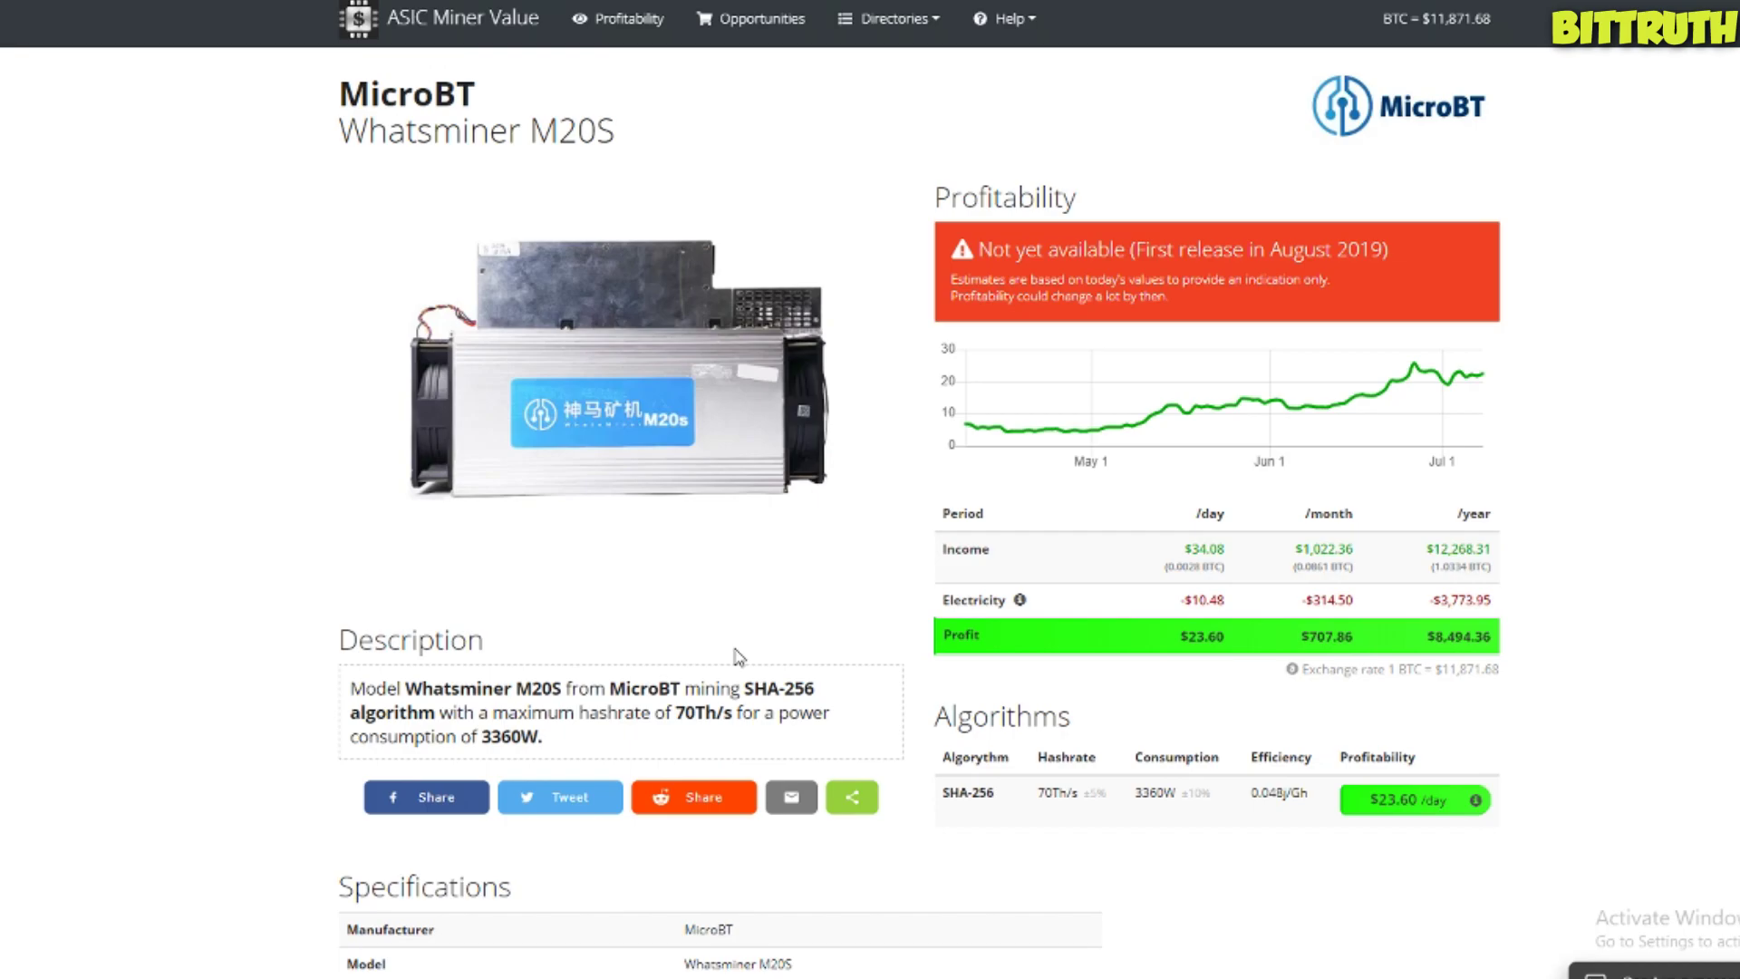
pyautogui.scroll(-4, 117, 602)
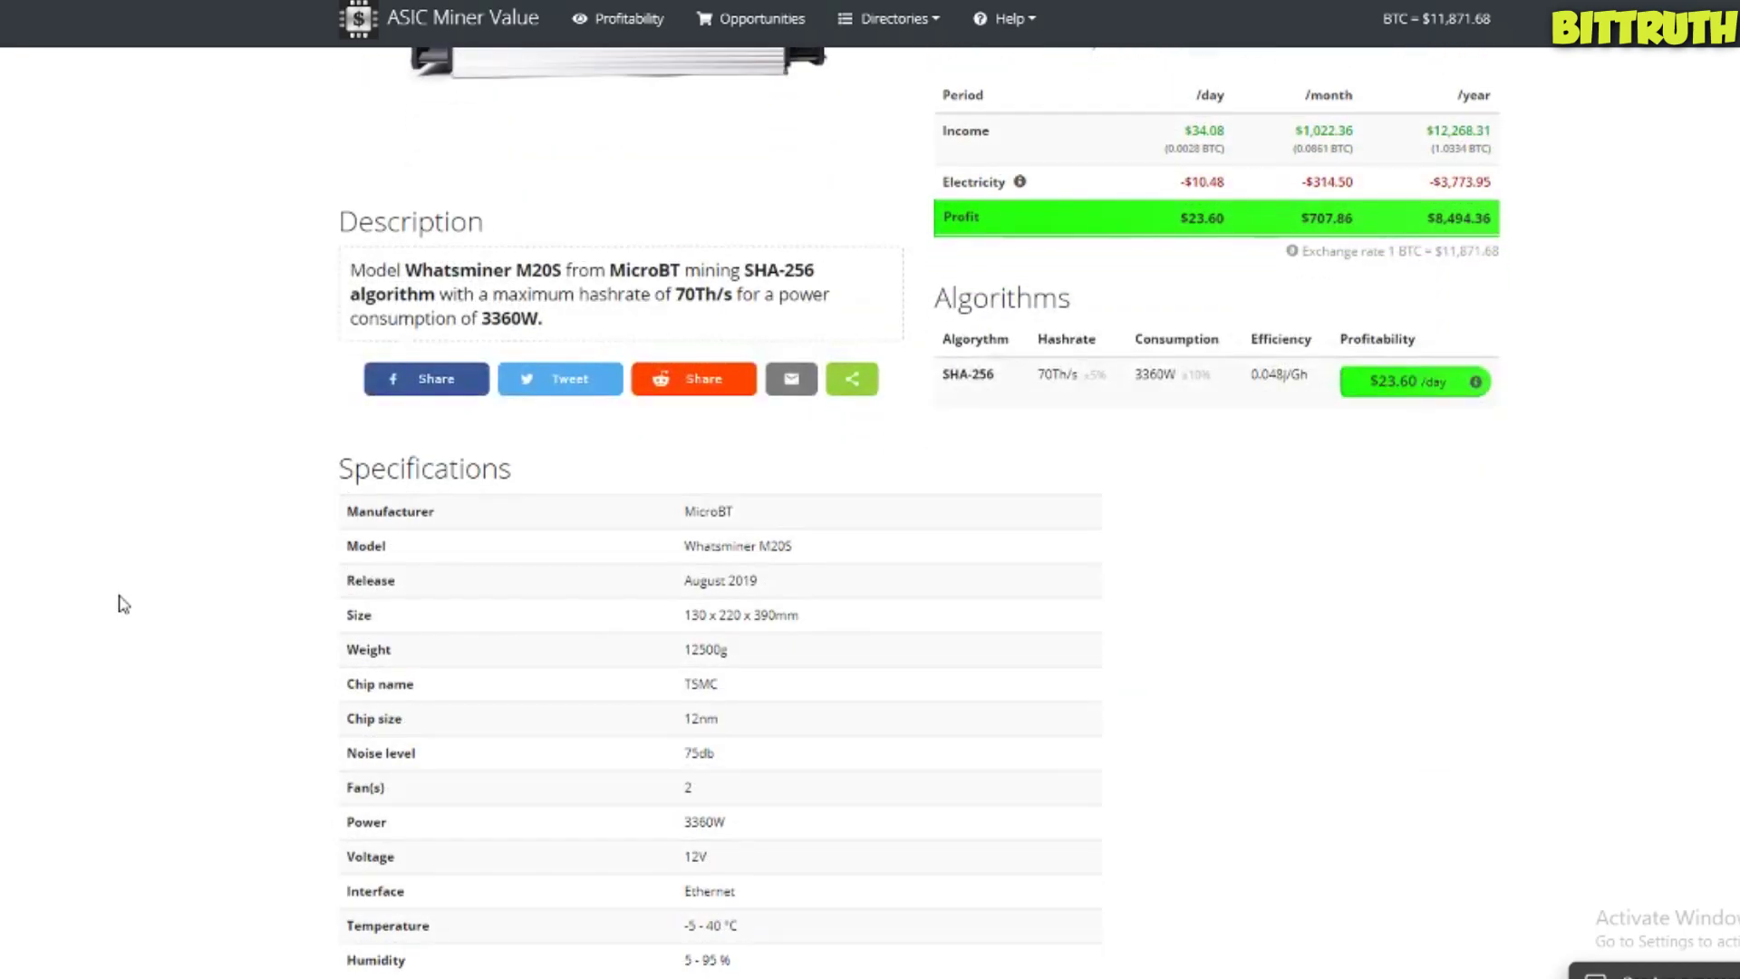
pyautogui.scroll(4, 122, 604)
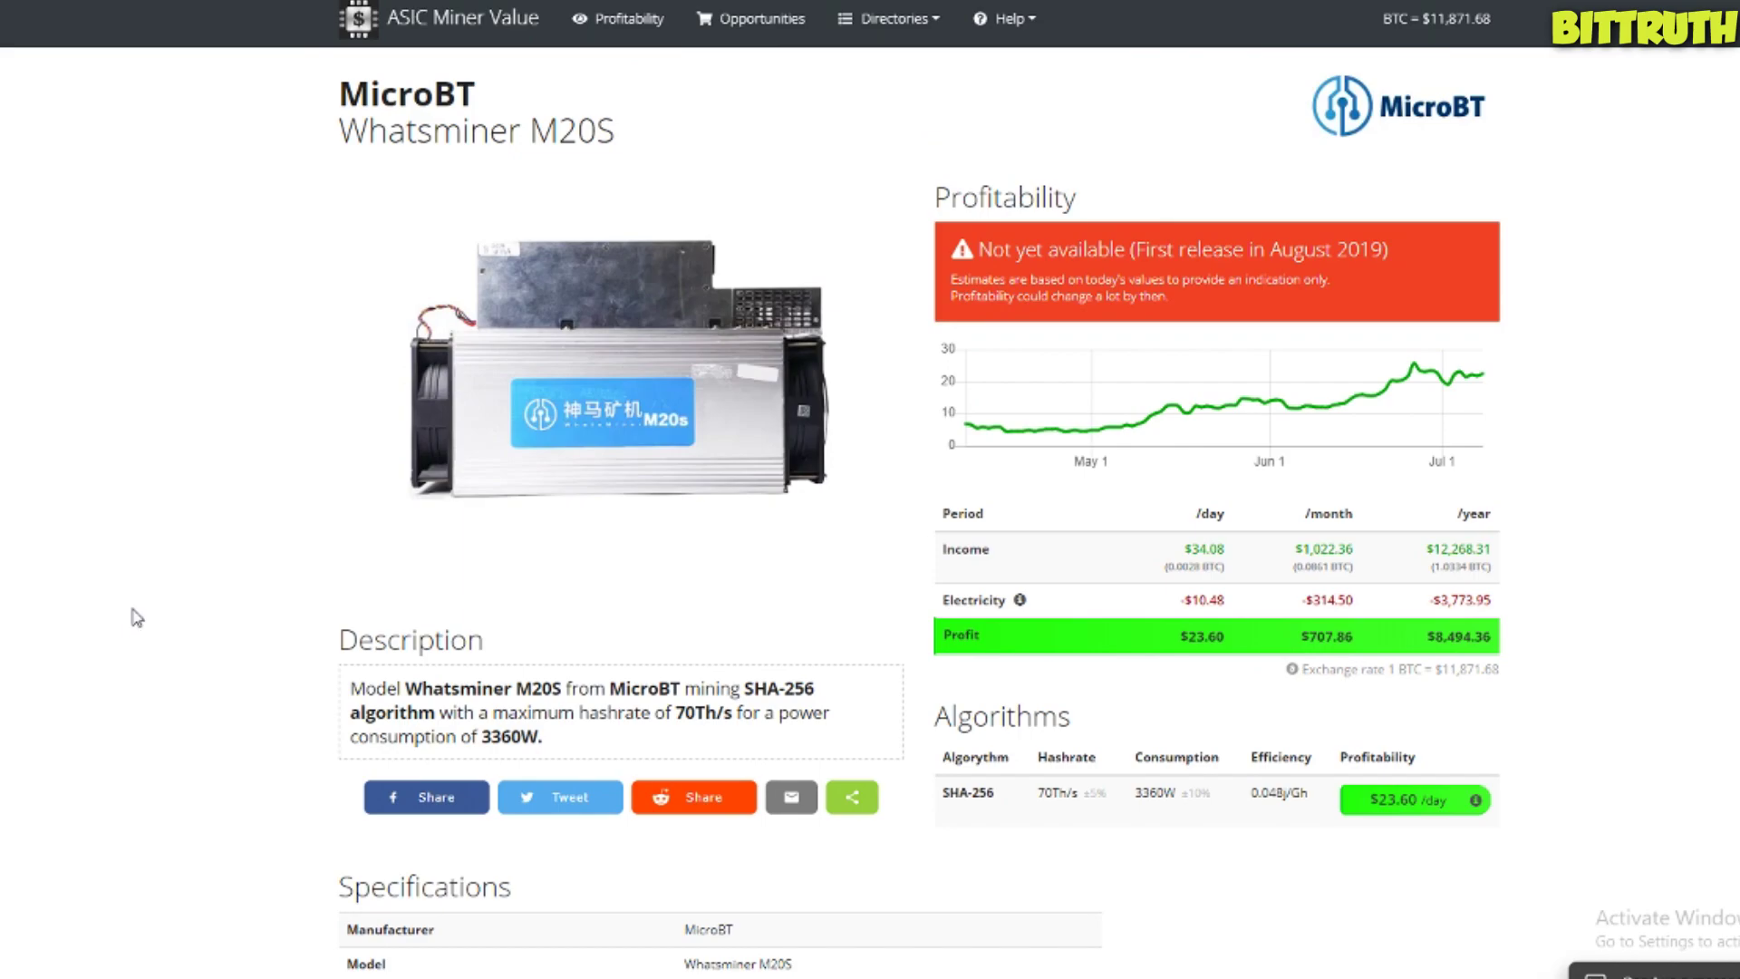
pyautogui.scroll(-6, 132, 609)
pyautogui.scroll(6, 334, 722)
pyautogui.scroll(-5, 505, 936)
pyautogui.scroll(4, 992, 903)
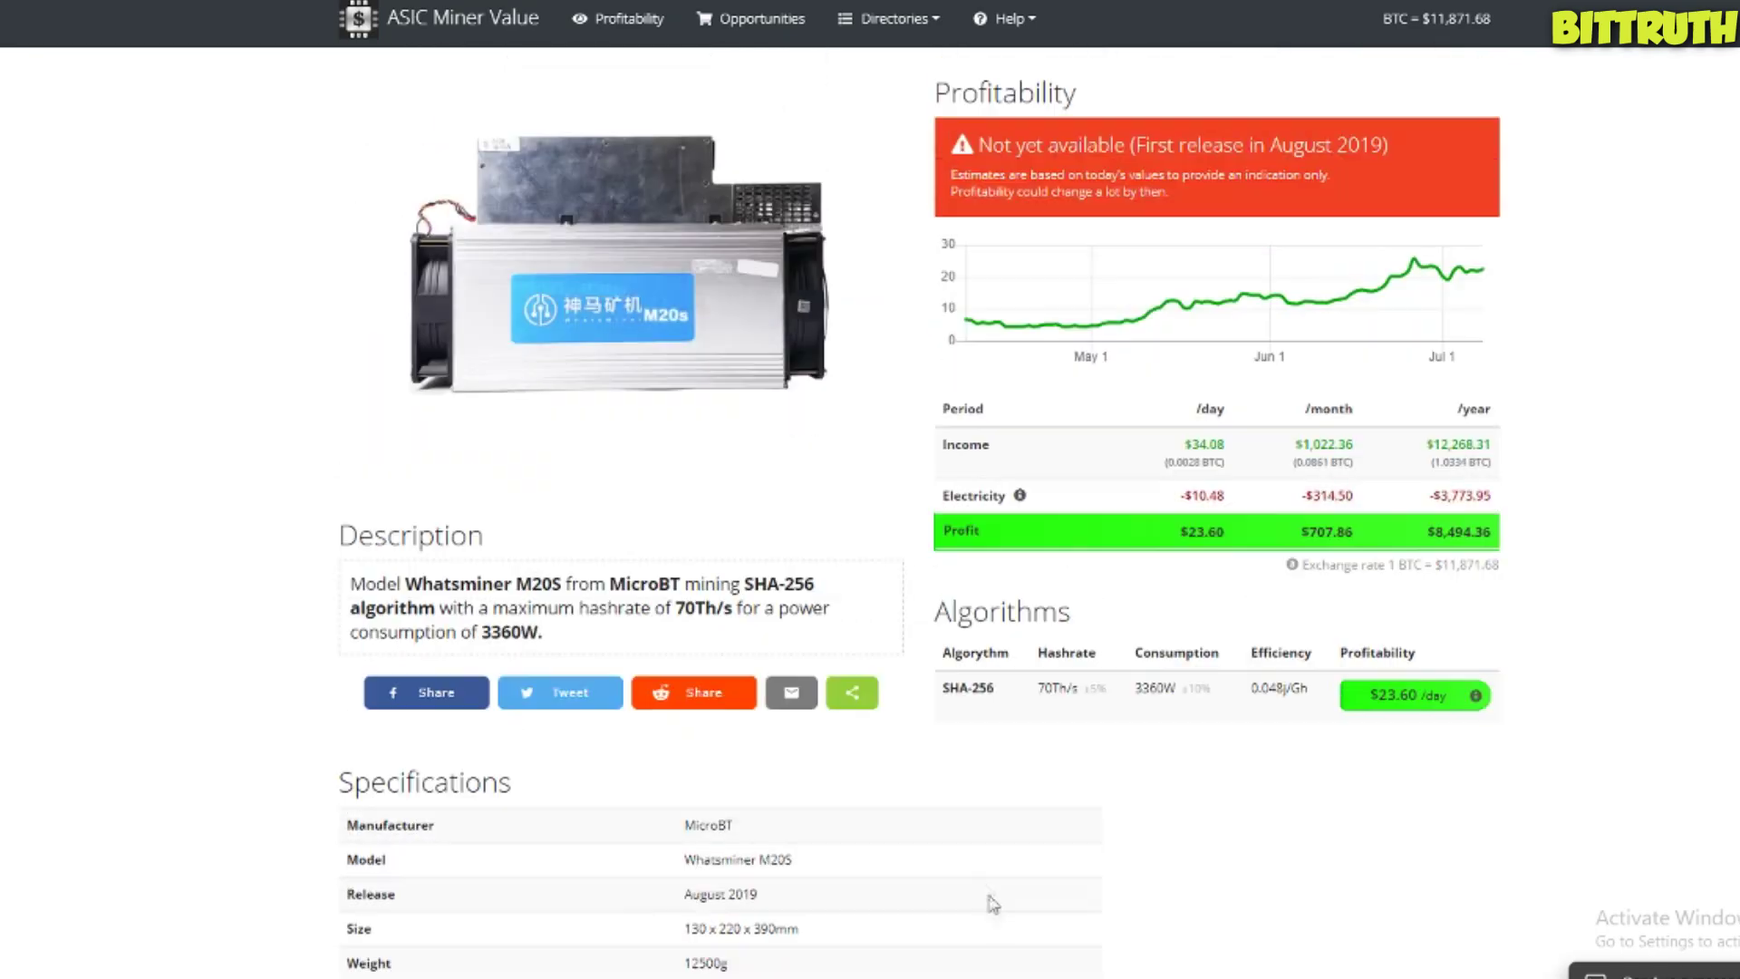
pyautogui.scroll(1, 992, 904)
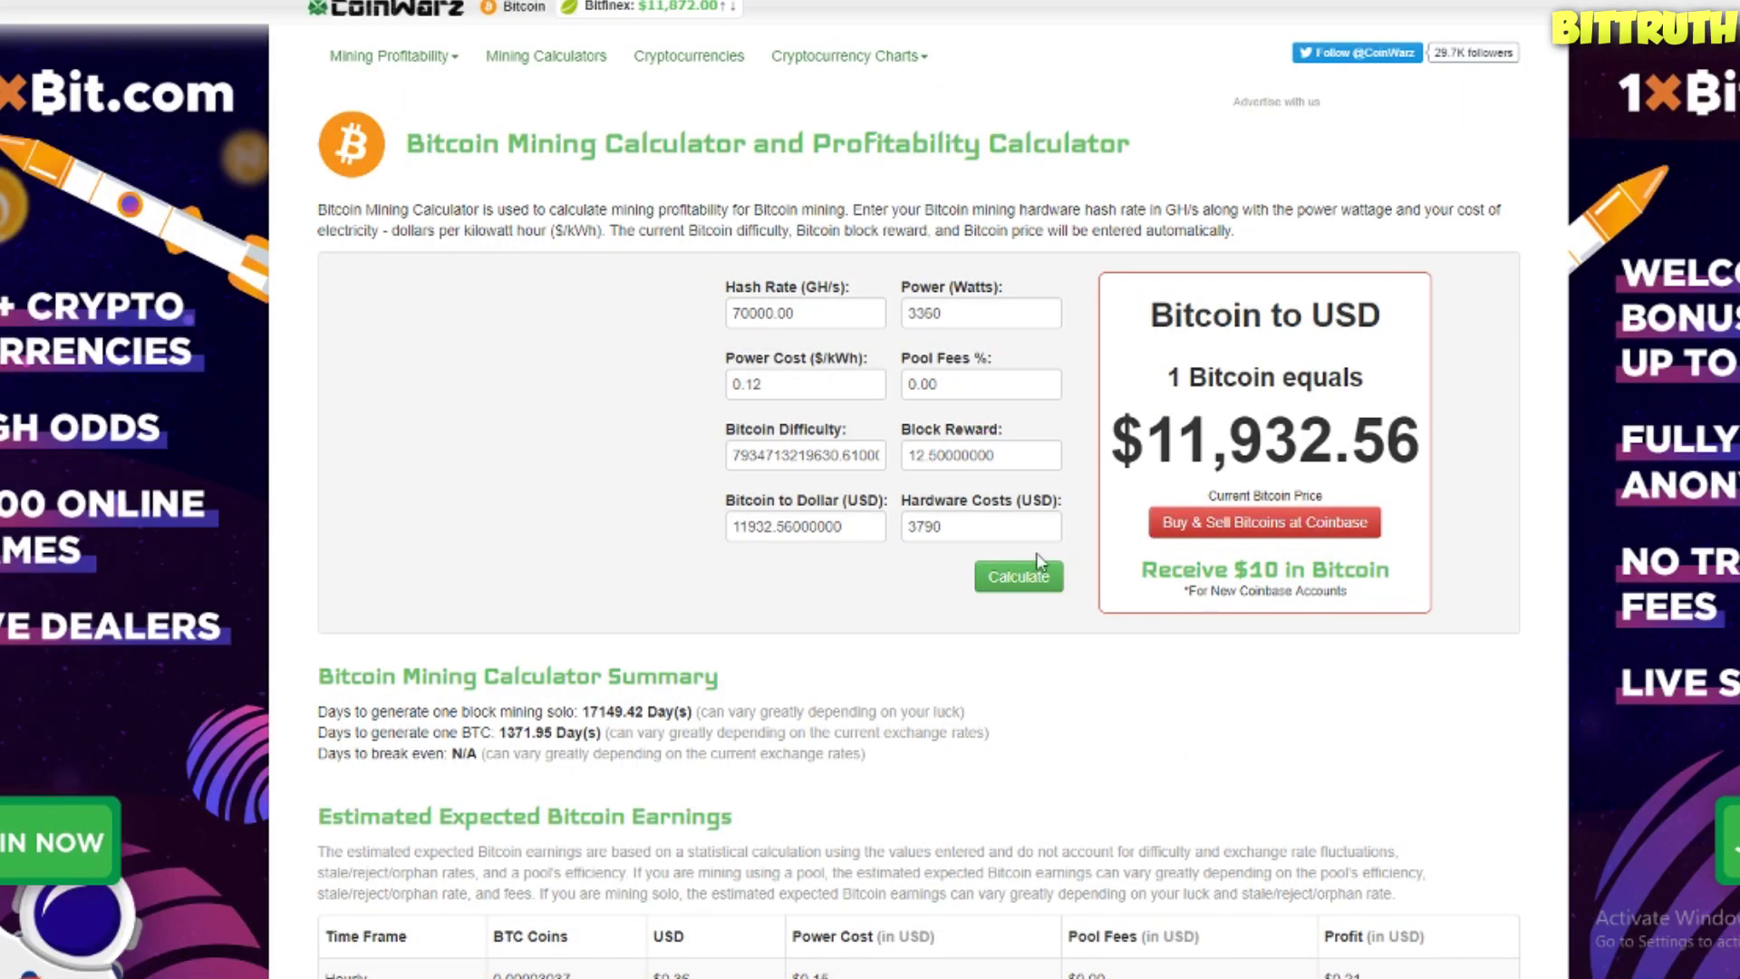
# - Calculate CoinWarz Bitcoin earnings for 70000 GH/s, 3360 W, $0.12/kWh and $3790 hardware
pyautogui.click(1016, 580)
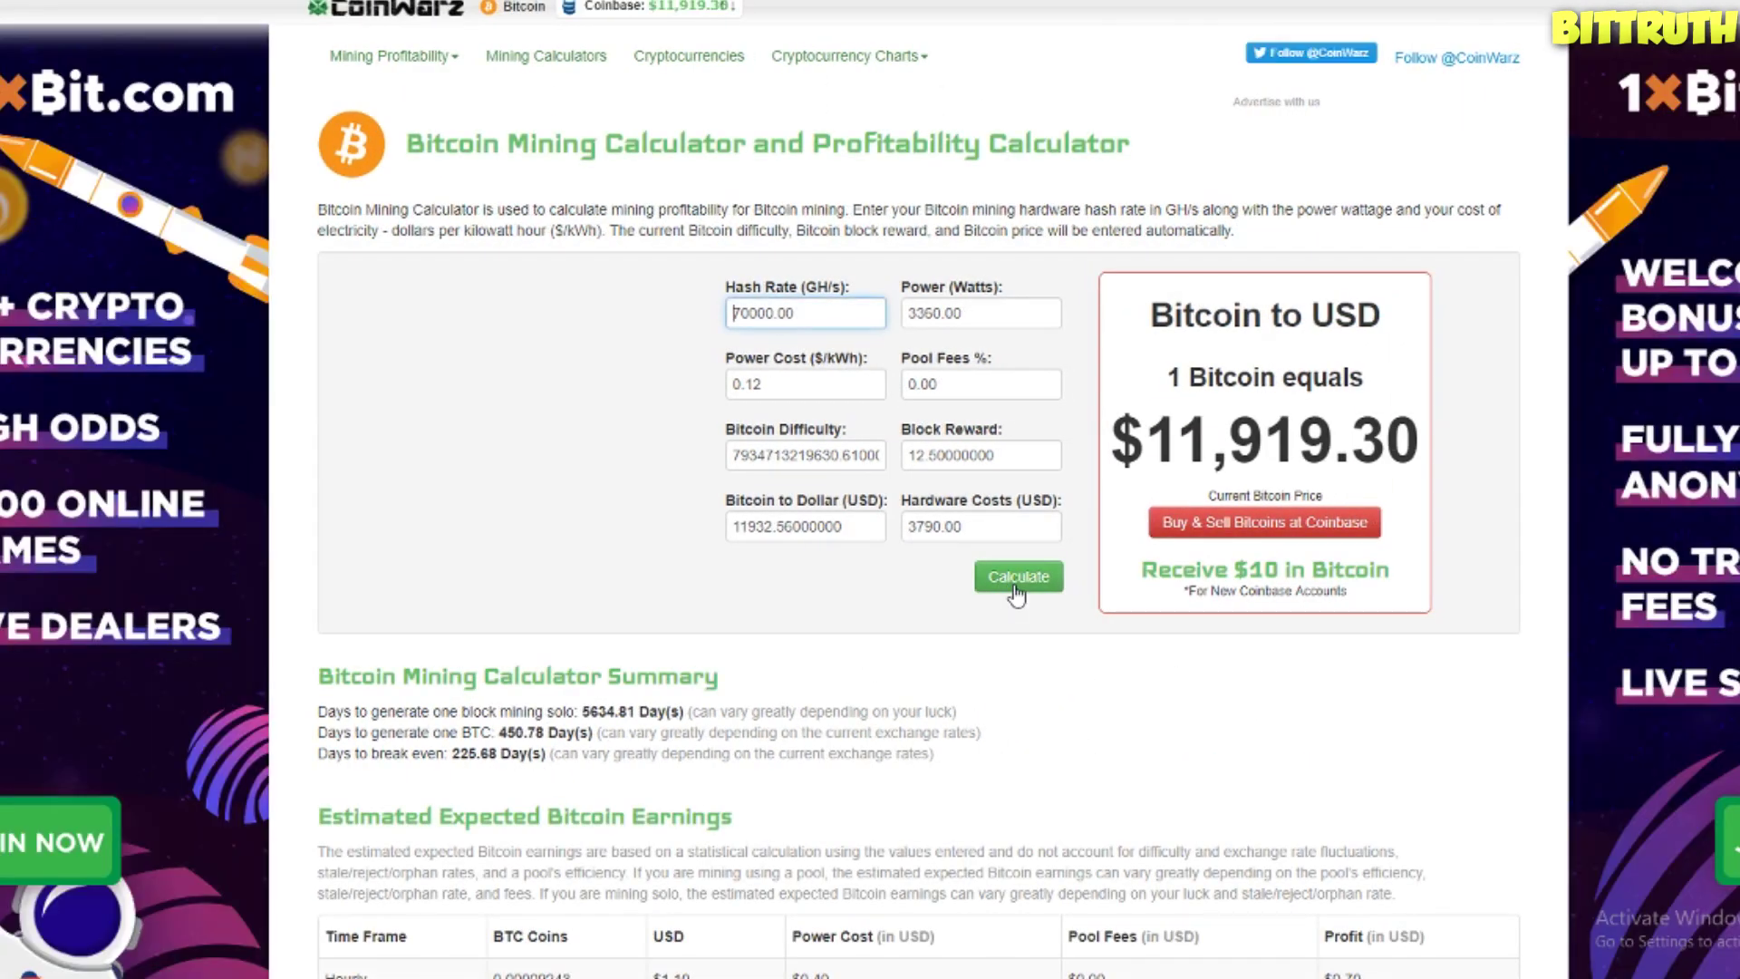
pyautogui.scroll(-1, 997, 630)
pyautogui.scroll(-3, 997, 630)
pyautogui.scroll(3, 979, 653)
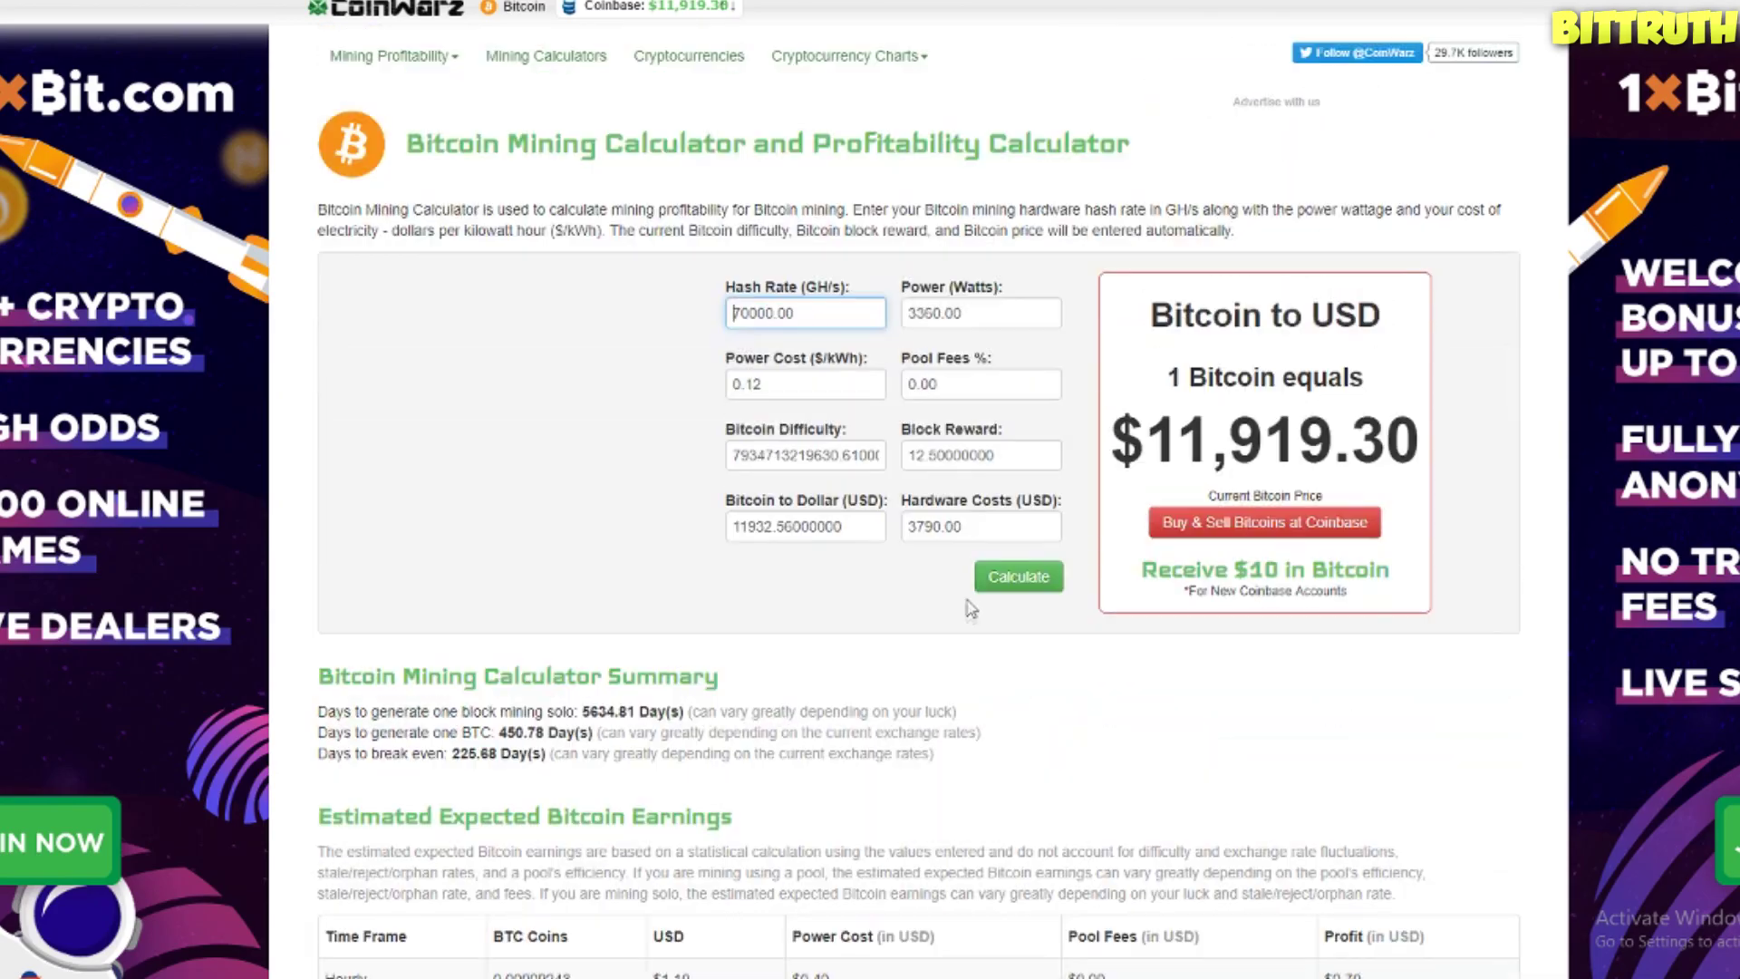
pyautogui.scroll(-4, 983, 591)
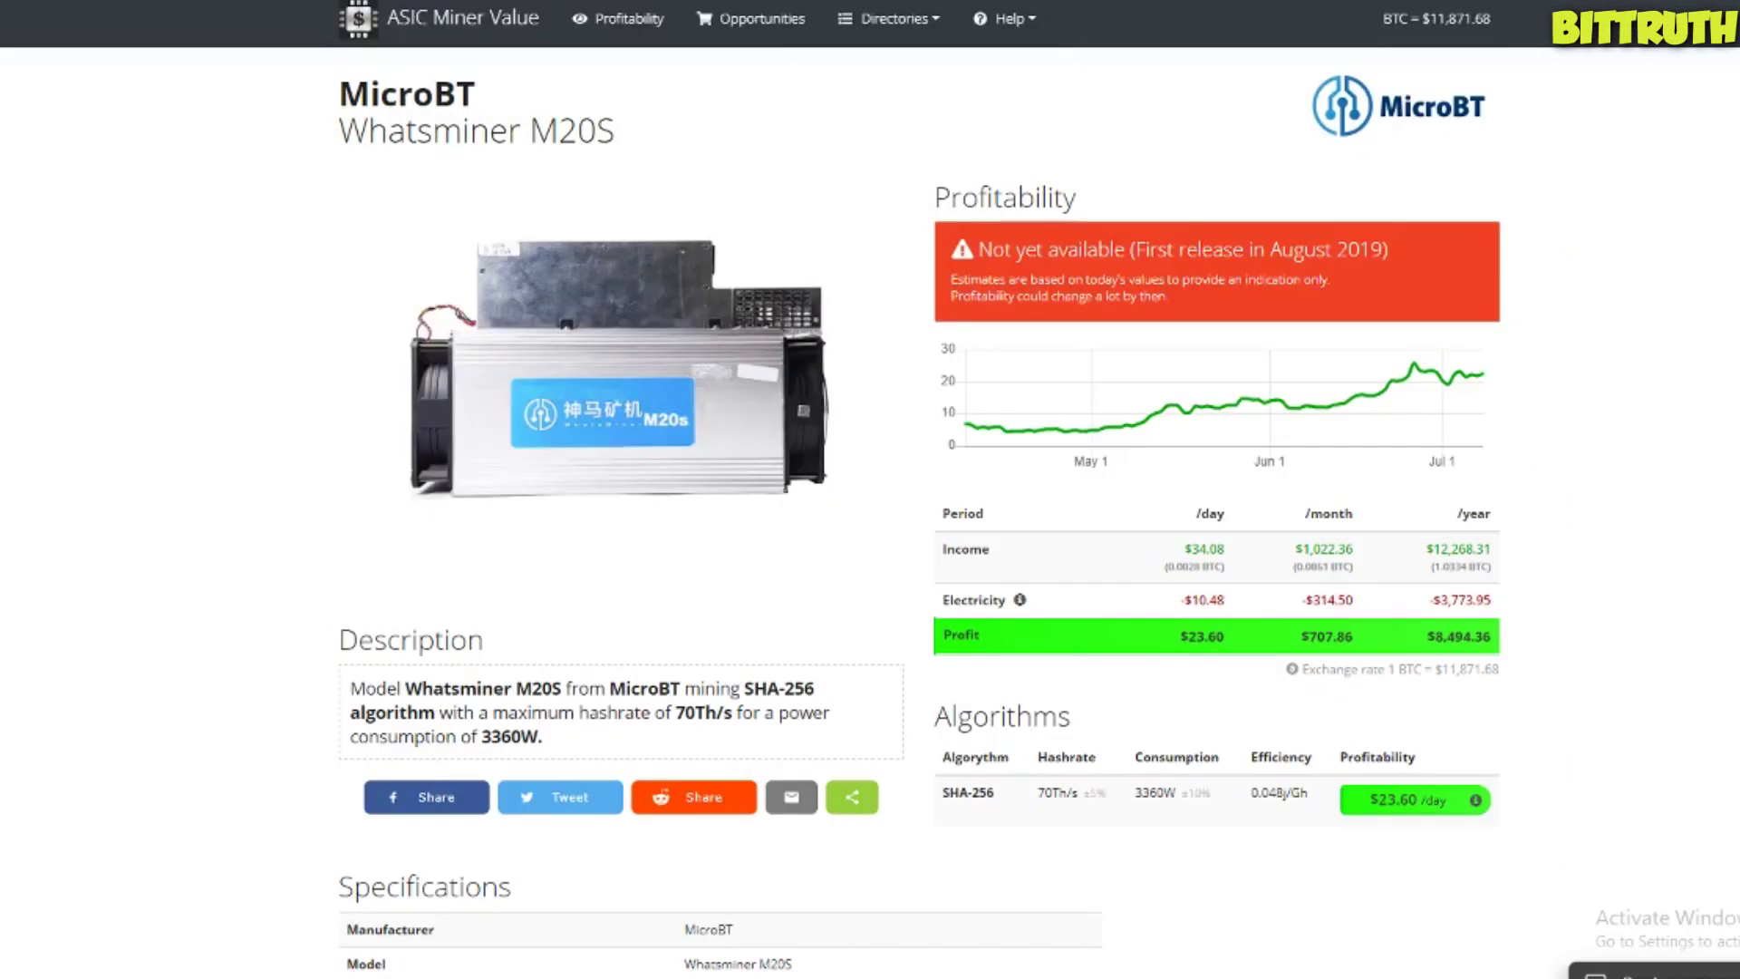
pyautogui.scroll(-15, 943, 745)
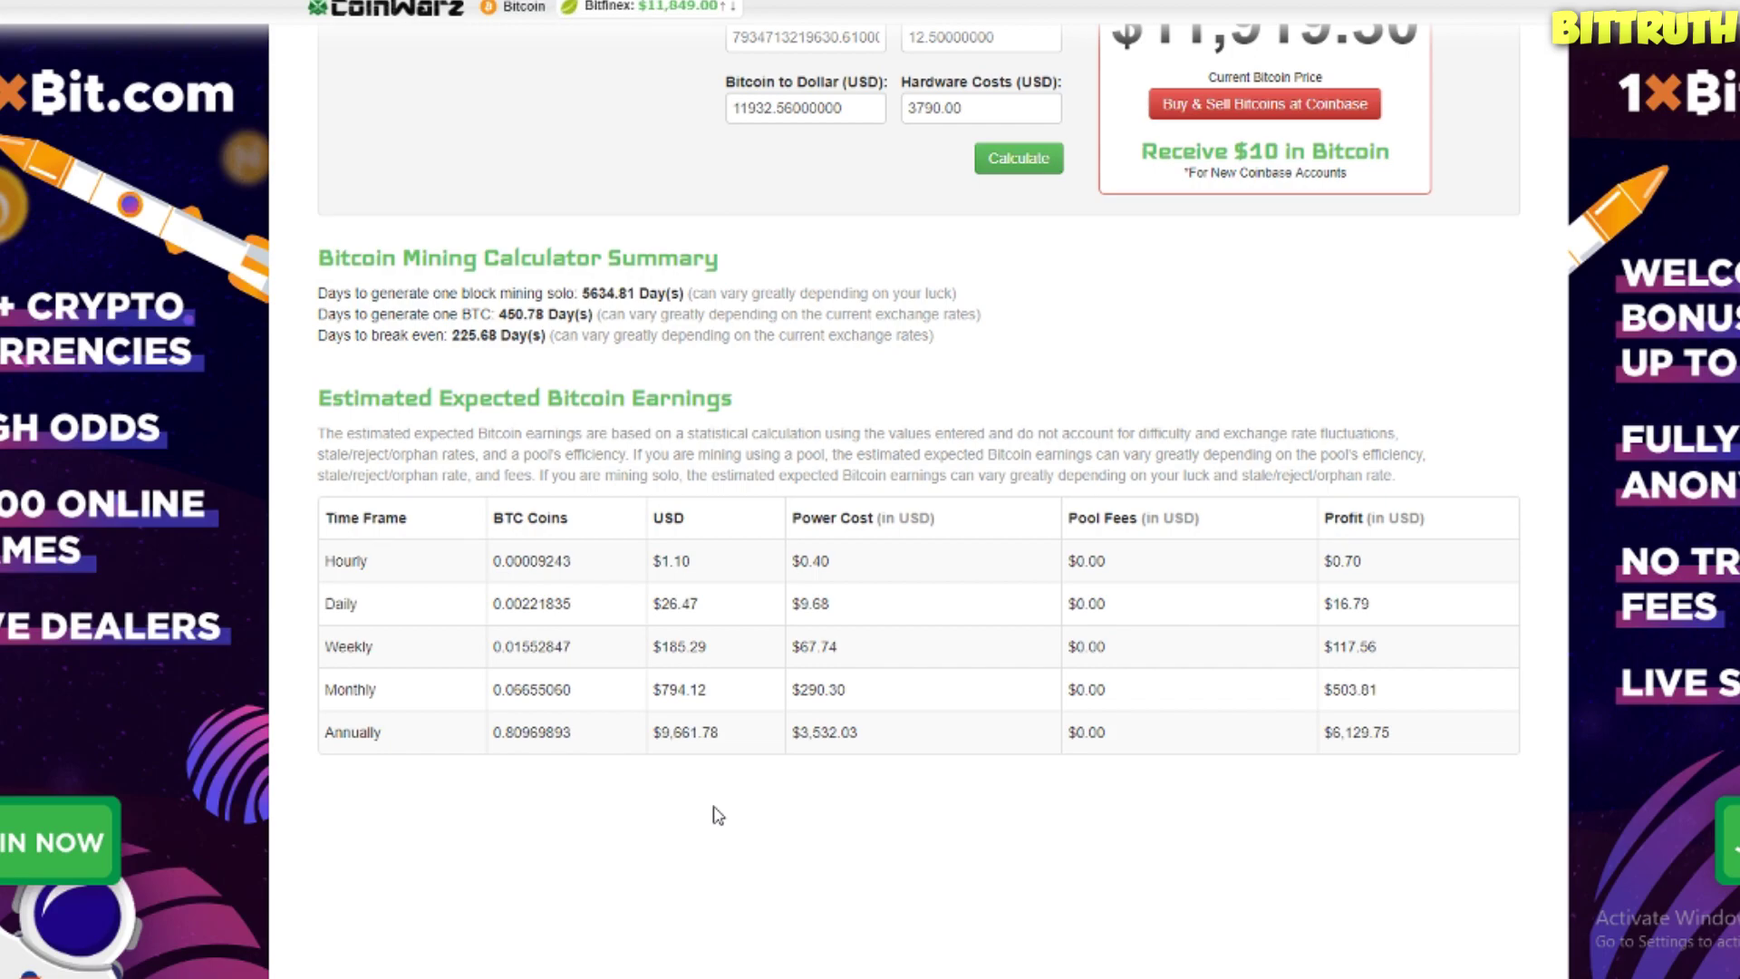
# - Review the M20S earnings table showing 225.68 days to break even
pyautogui.scroll(-1, 758, 792)
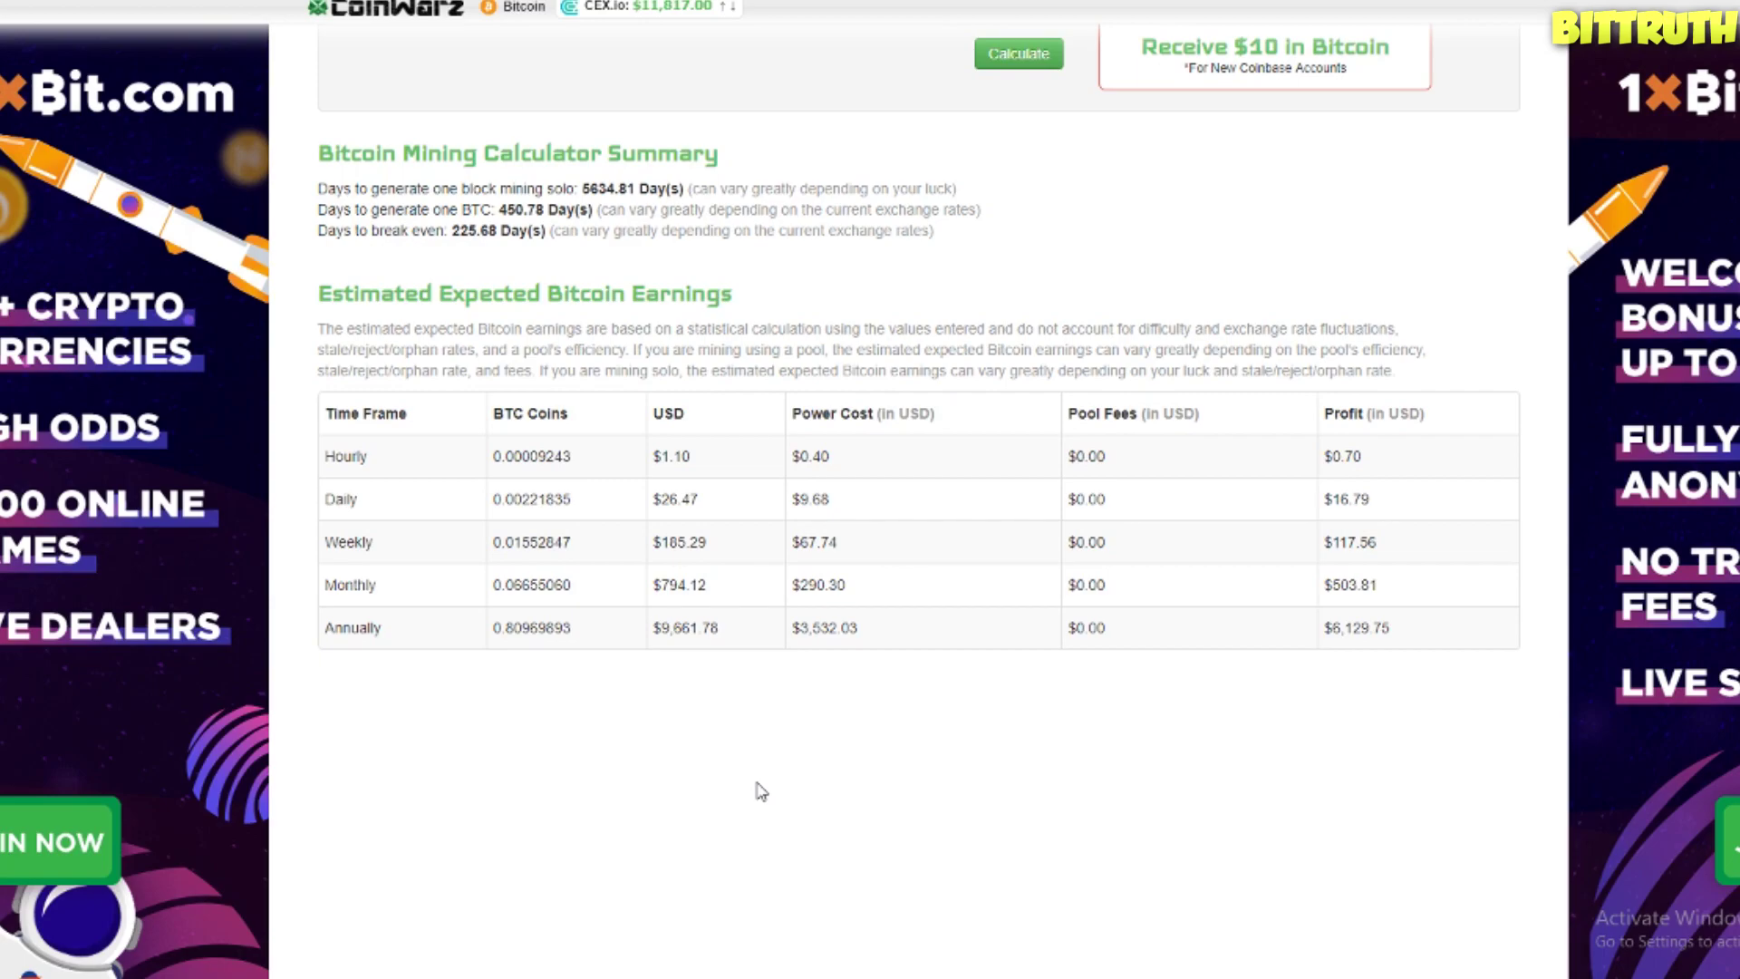
pyautogui.scroll(-2, 758, 792)
pyautogui.scroll(6, 752, 797)
pyautogui.scroll(-5, 752, 796)
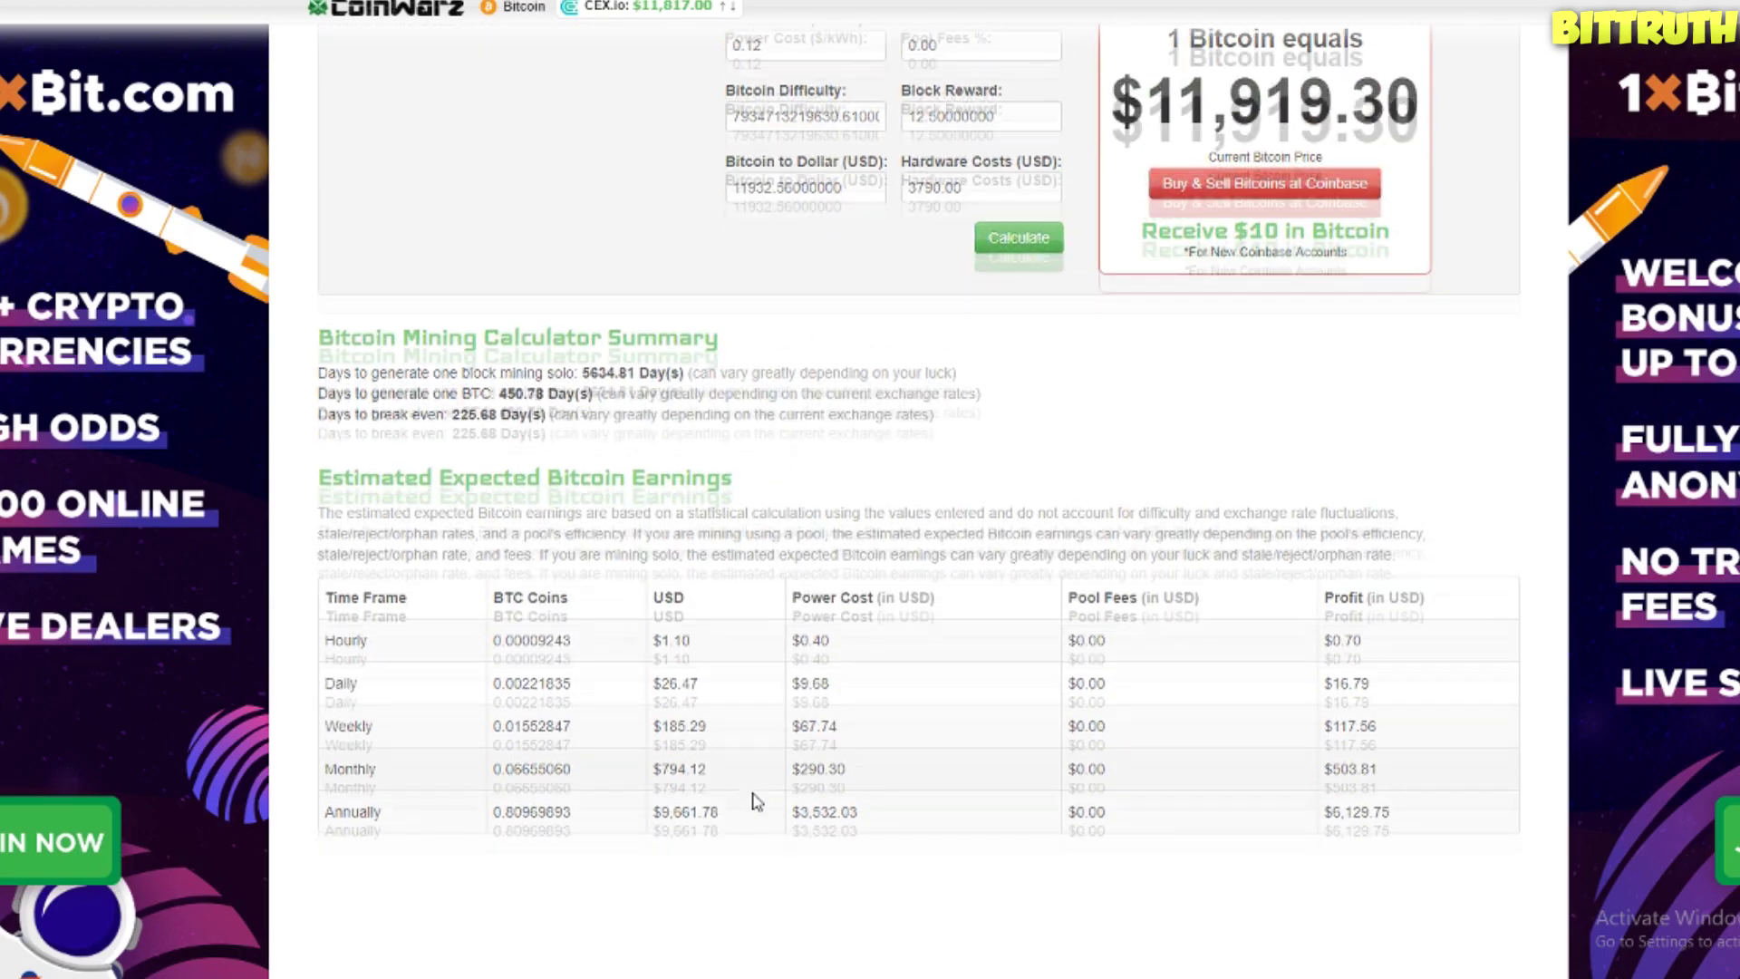
pyautogui.scroll(1, 757, 801)
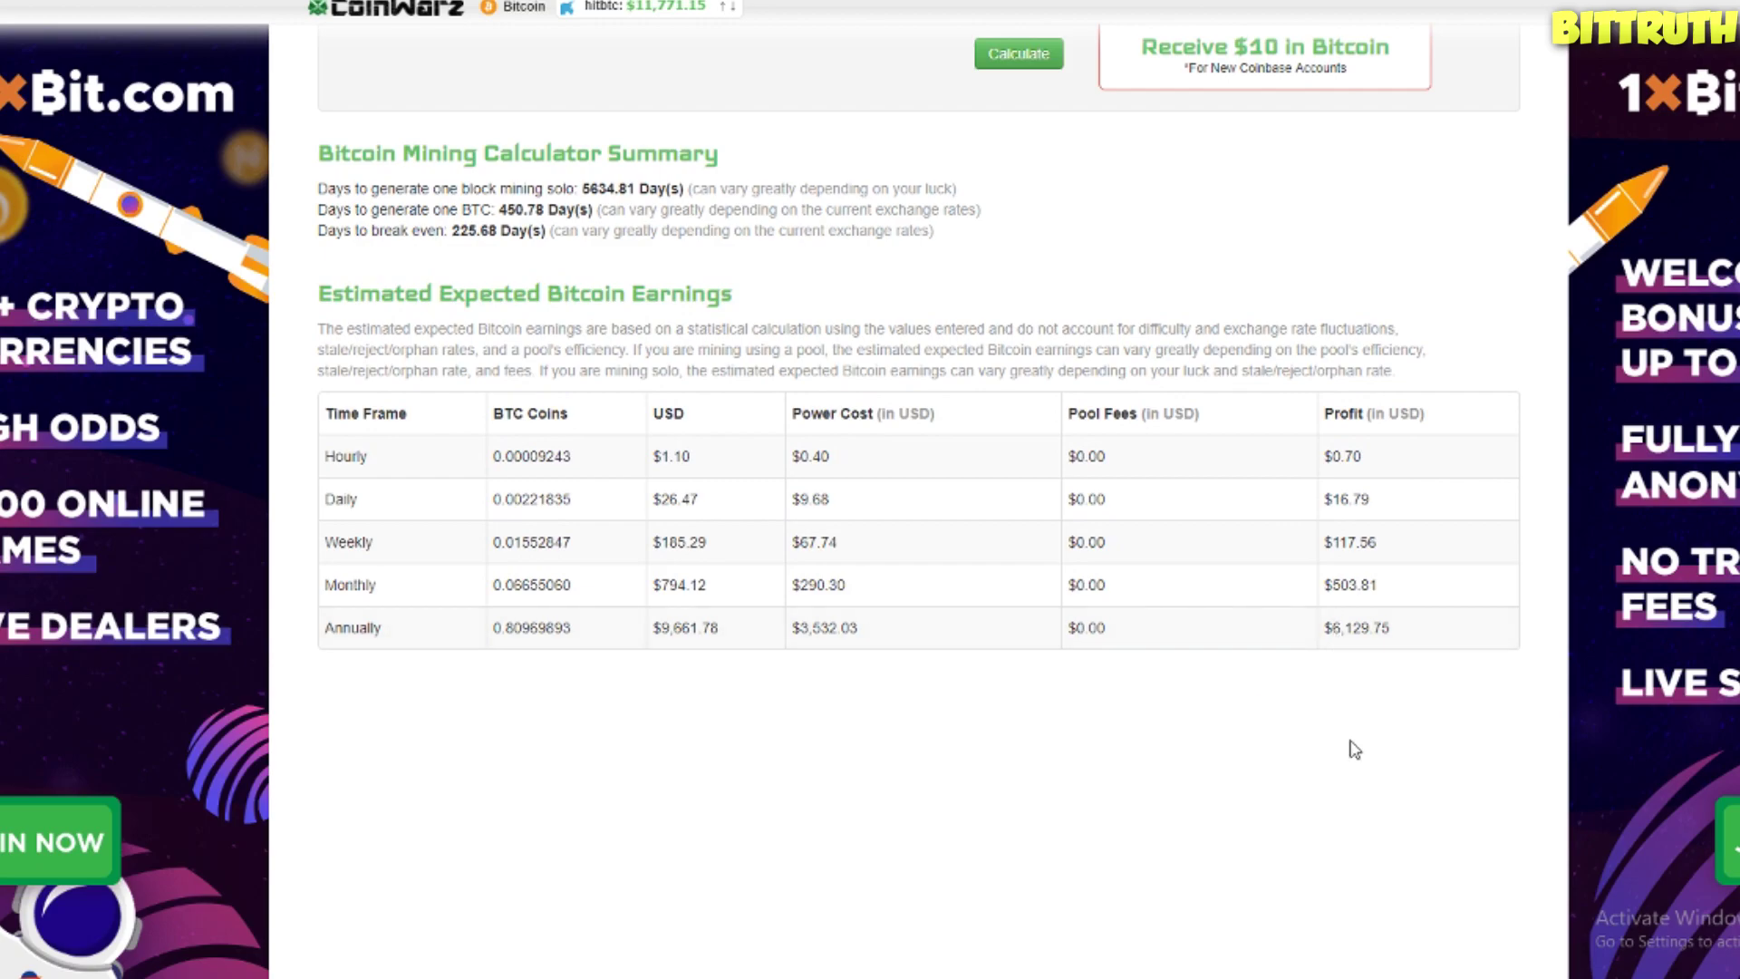
pyautogui.scroll(3, 1352, 748)
pyautogui.scroll(-3, 1351, 748)
pyautogui.scroll(3, 1340, 749)
pyautogui.scroll(-4, 1313, 780)
pyautogui.scroll(1, 1321, 781)
pyautogui.scroll(-3, 1316, 777)
pyautogui.scroll(3, 1316, 777)
pyautogui.scroll(5, 1315, 777)
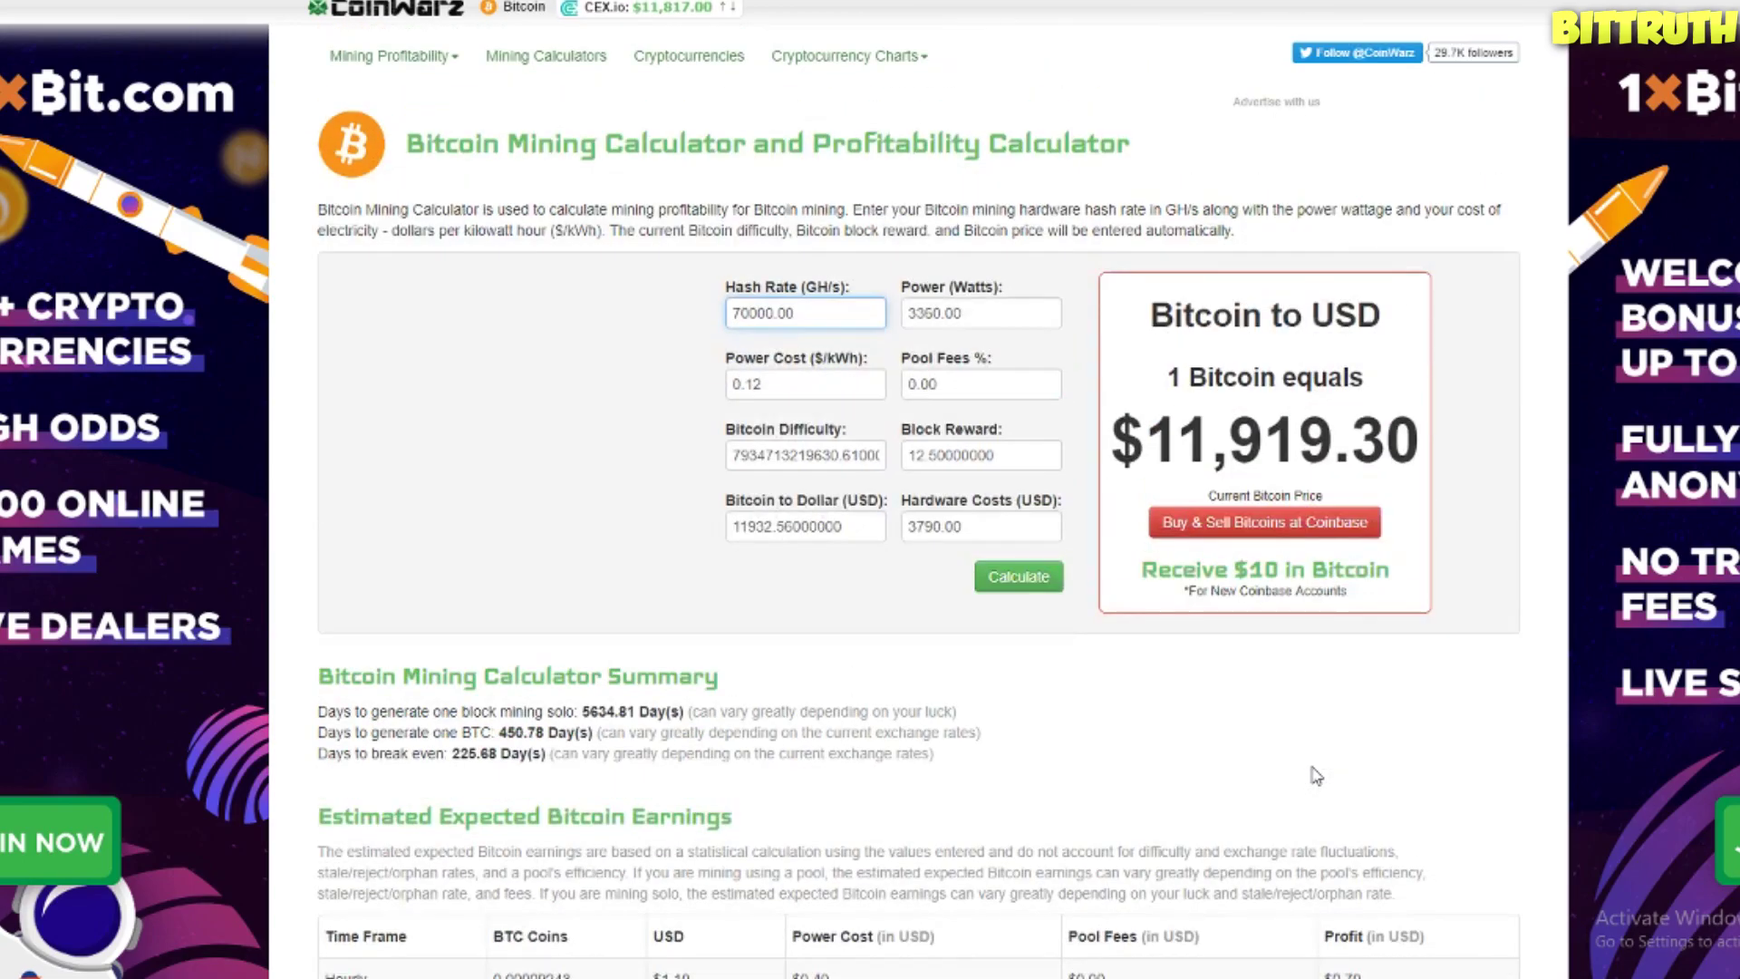
pyautogui.scroll(-5, 1316, 777)
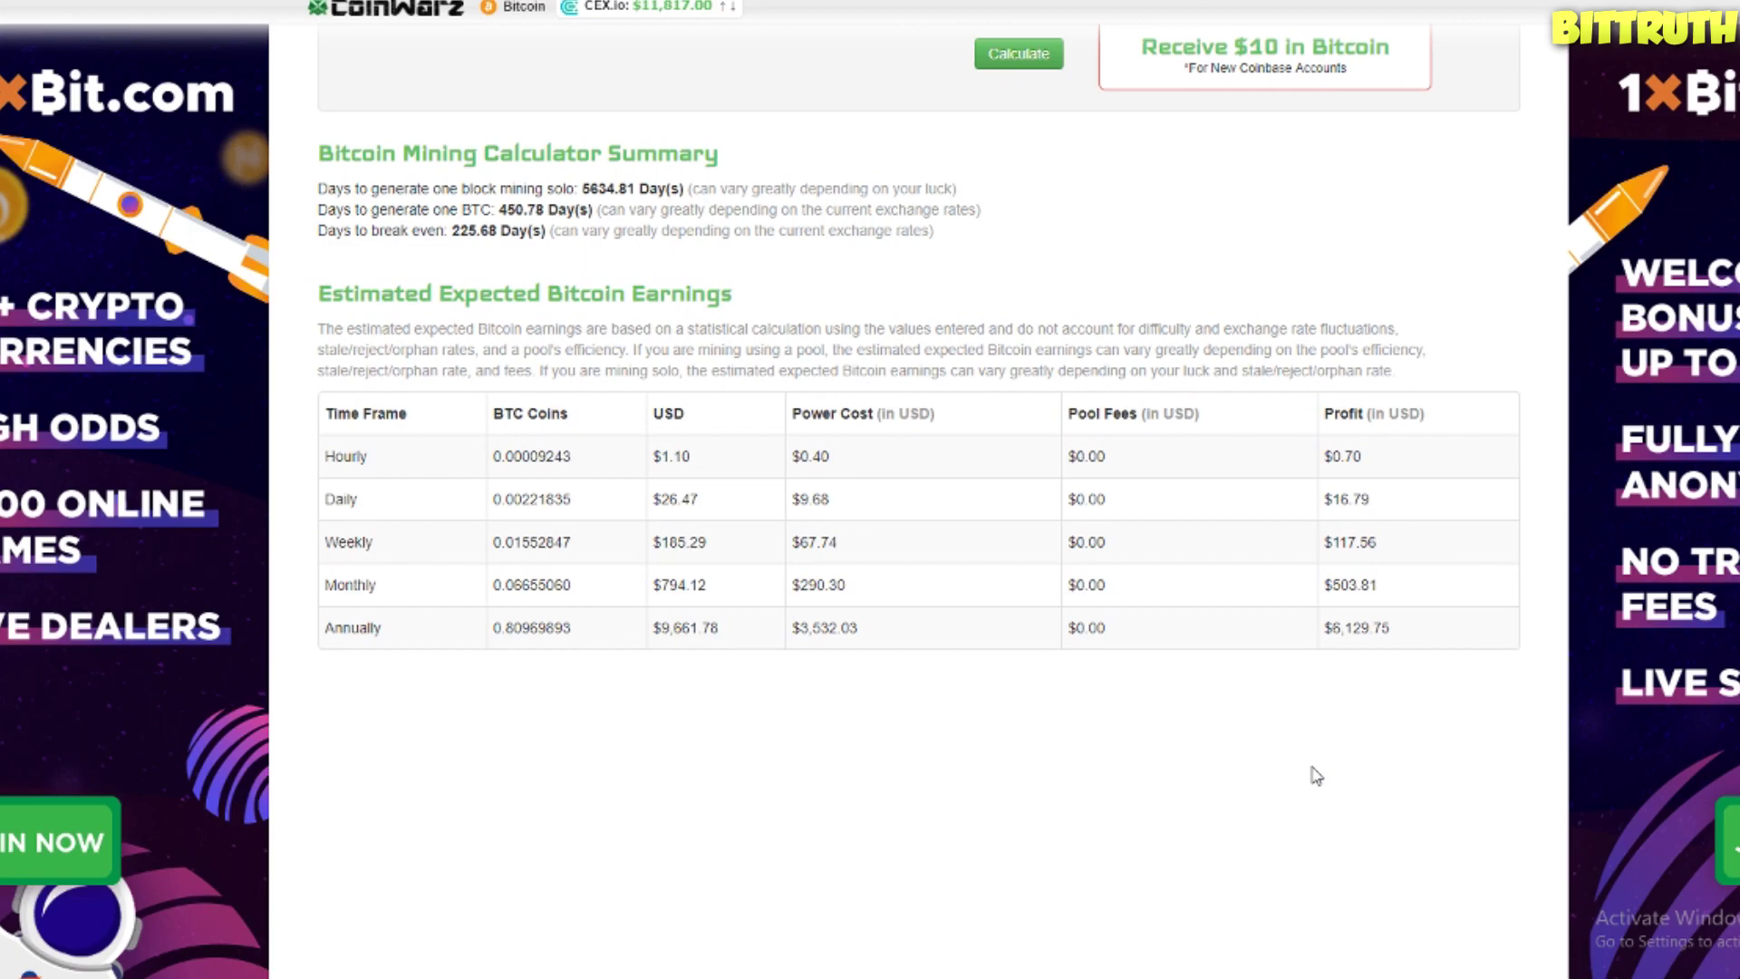
pyautogui.scroll(5, 1316, 776)
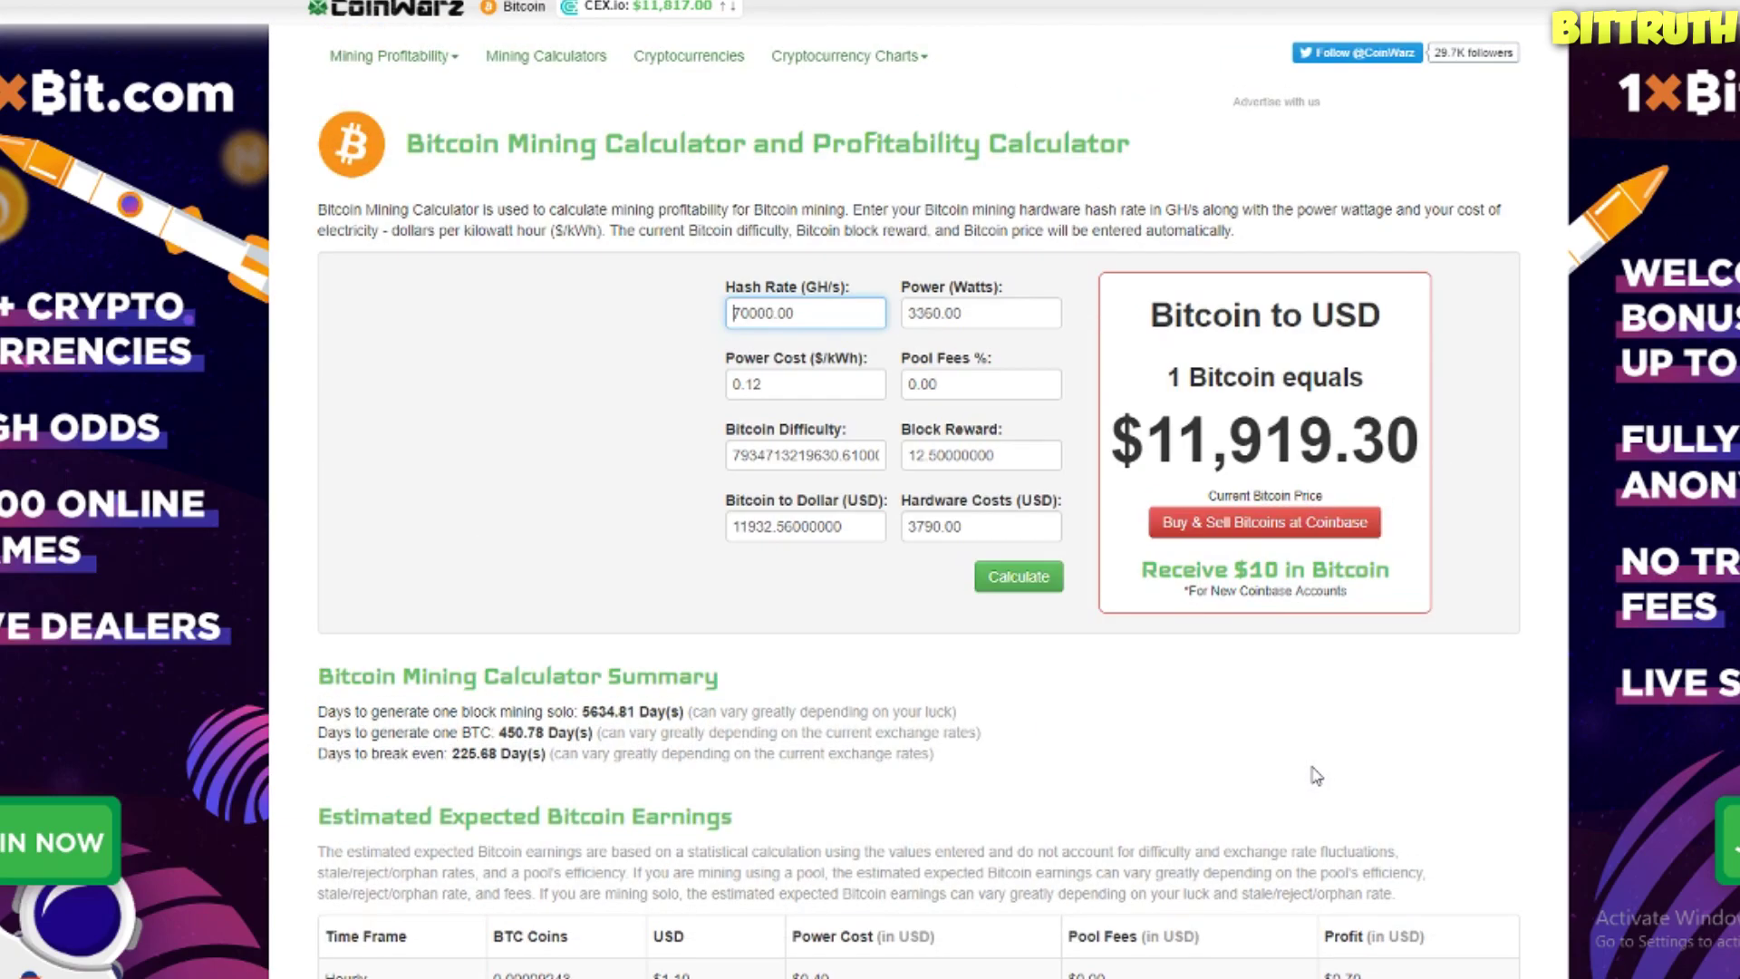
pyautogui.scroll(-4, 1122, 710)
pyautogui.scroll(4, 796, 765)
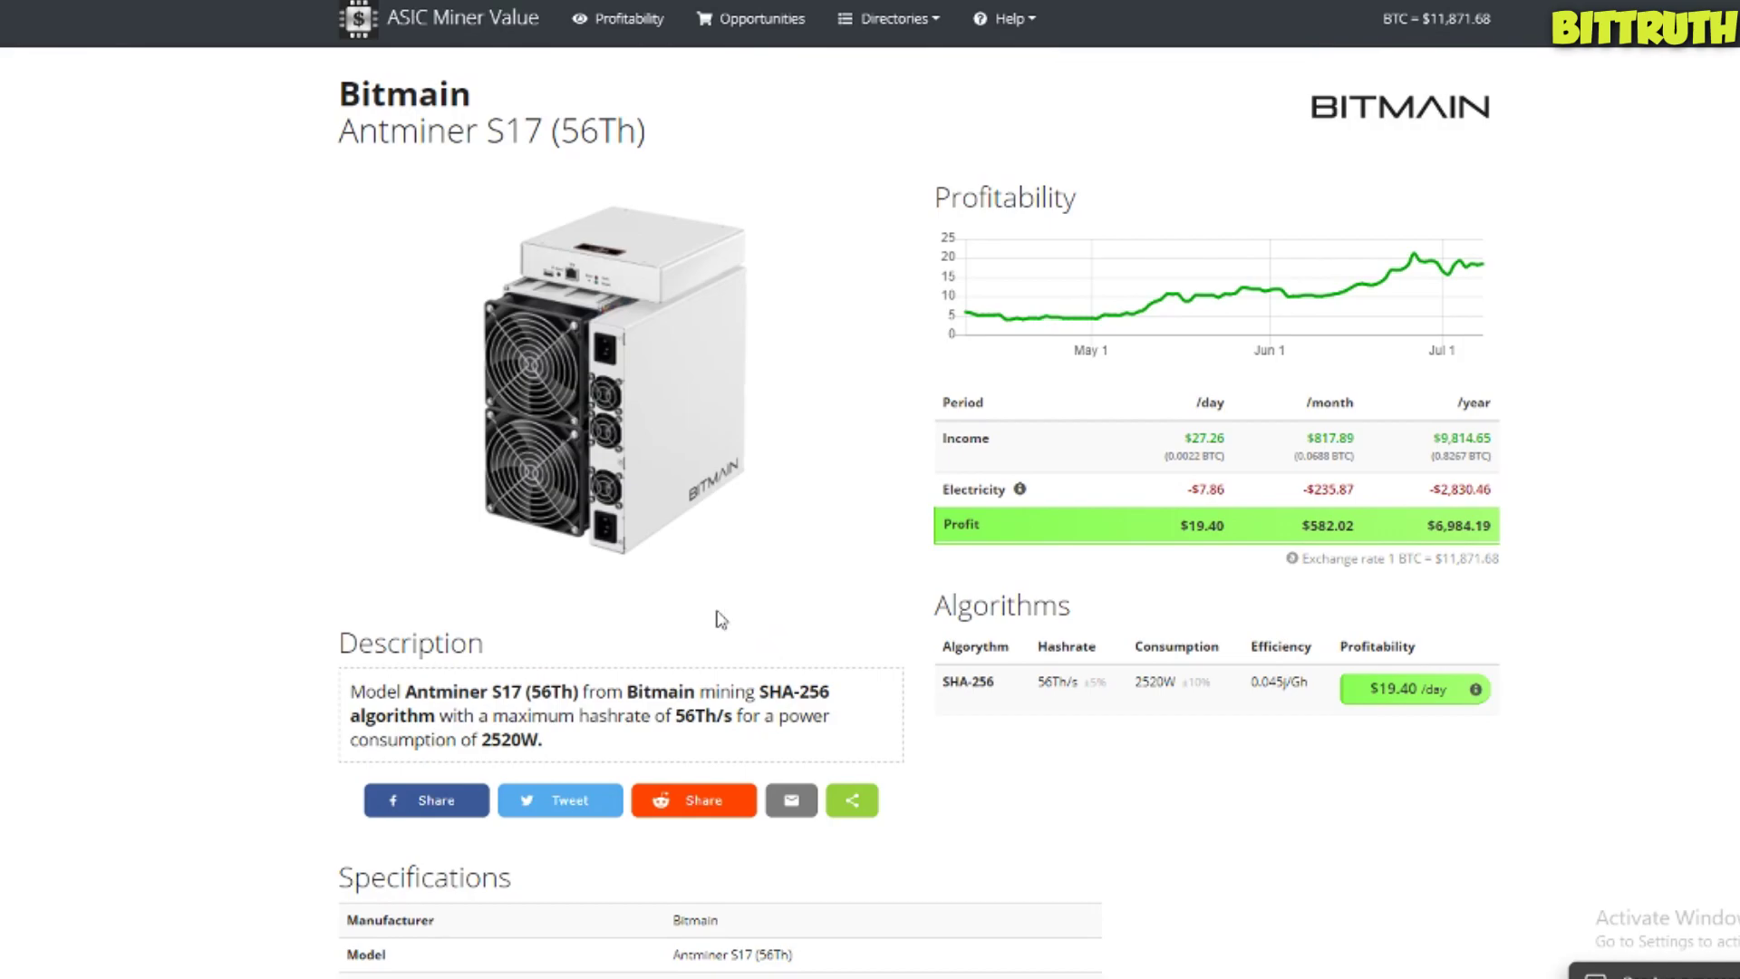
# - Check the Antminer S17 (56Th) Where to buy? table, from $2,505.38 with 129-day ROI
pyautogui.scroll(-15, 913, 641)
pyautogui.scroll(-5, 738, 899)
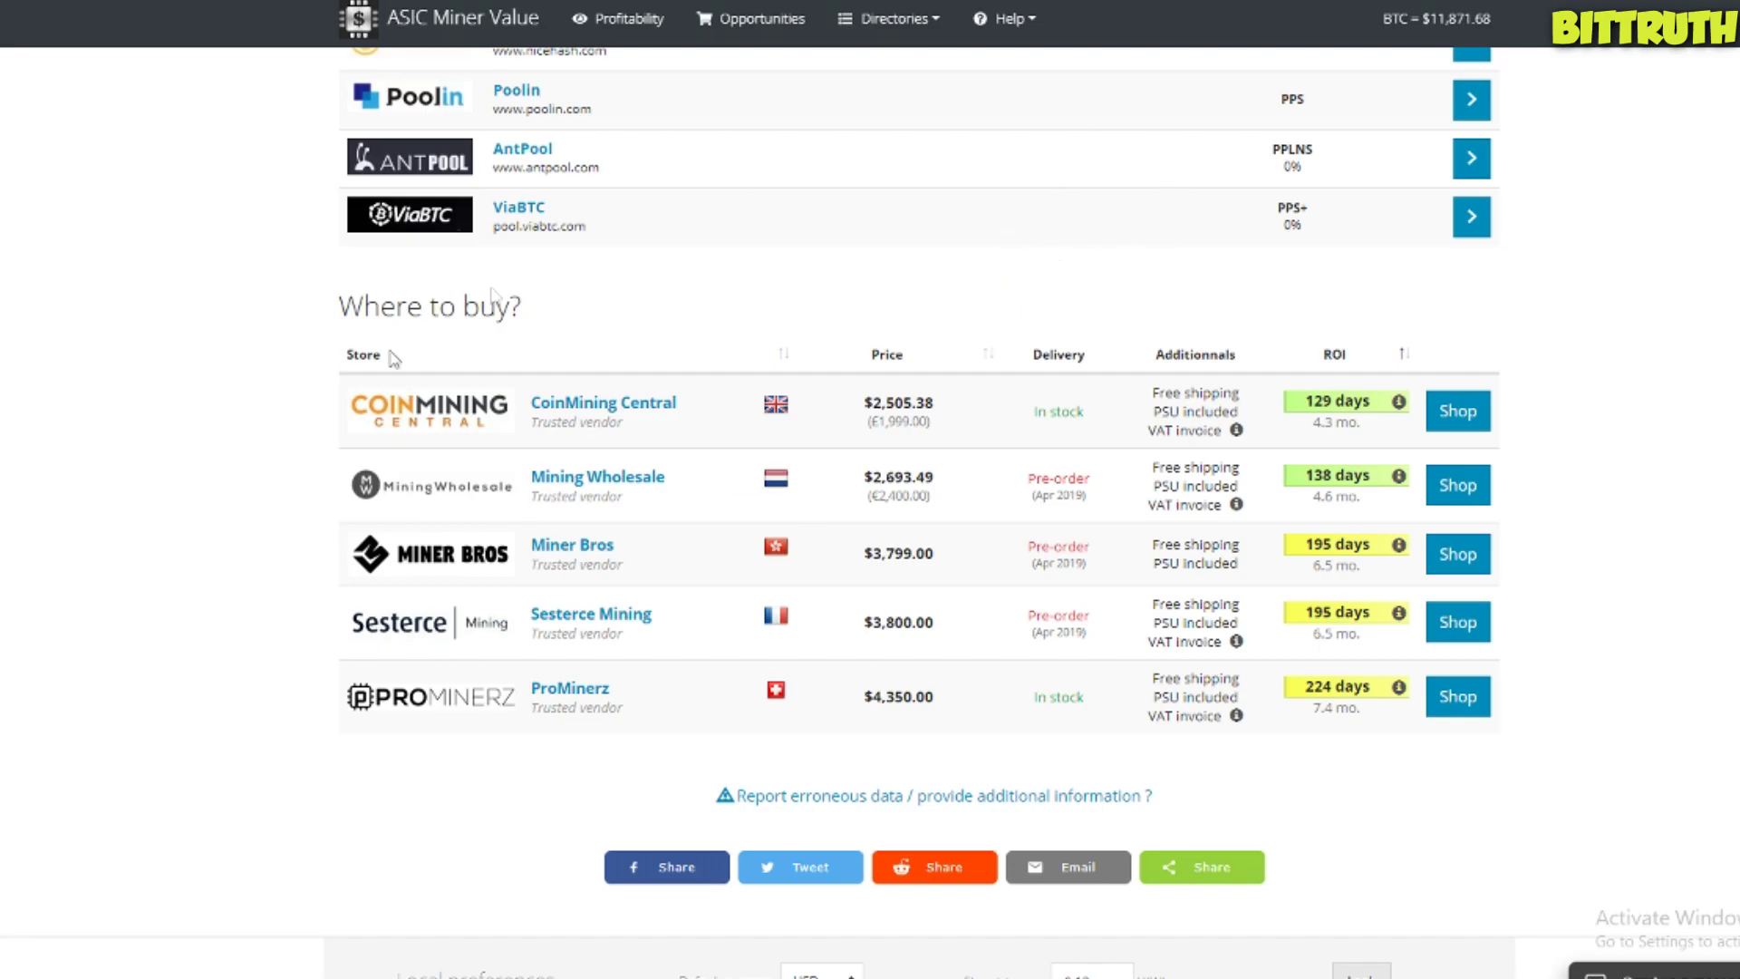
pyautogui.scroll(5, 988, 454)
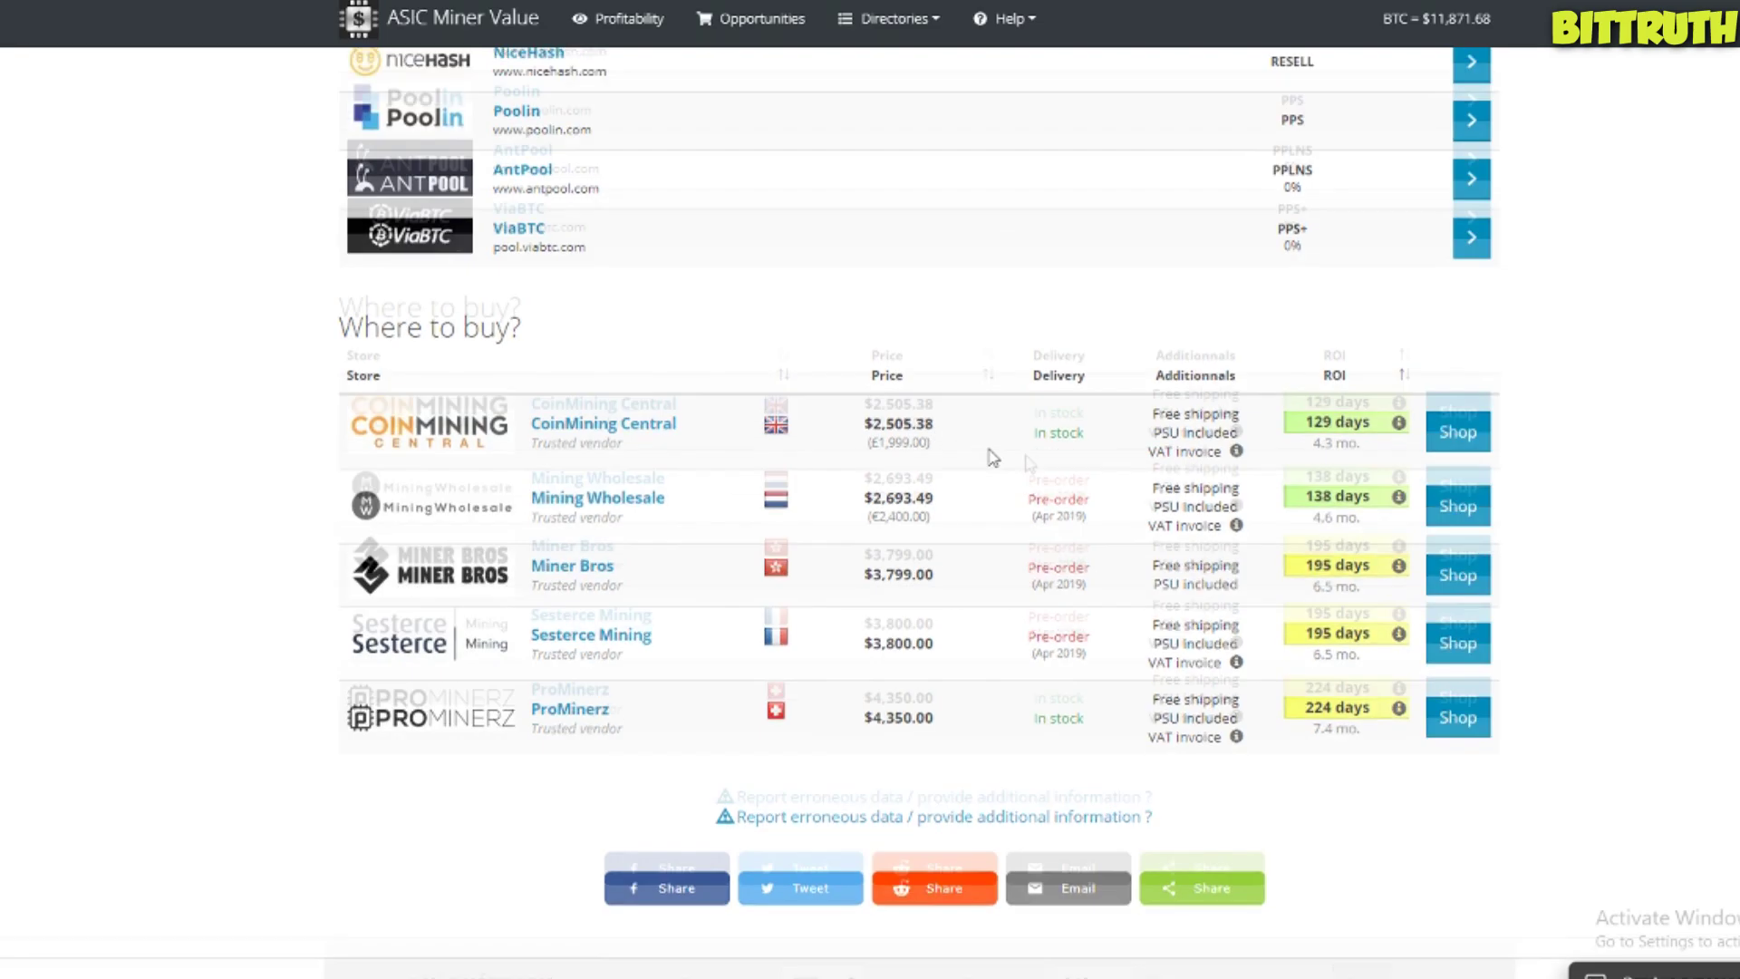
pyautogui.scroll(-5, 982, 453)
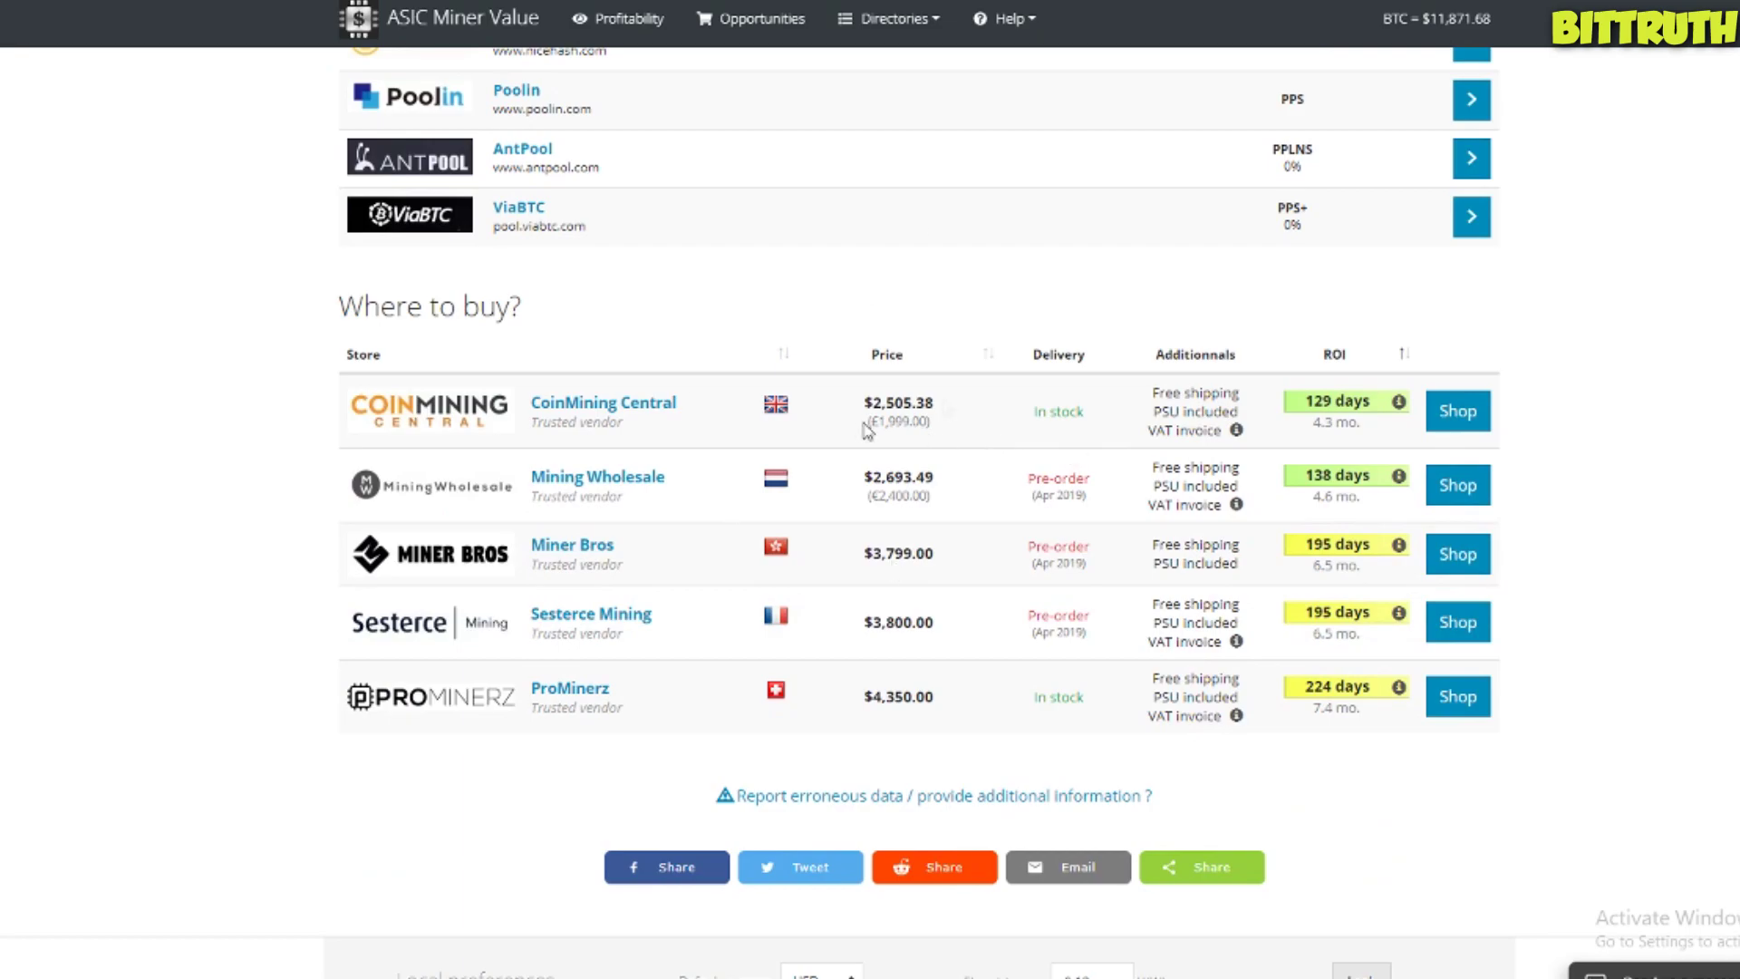
pyautogui.scroll(10, 1568, 480)
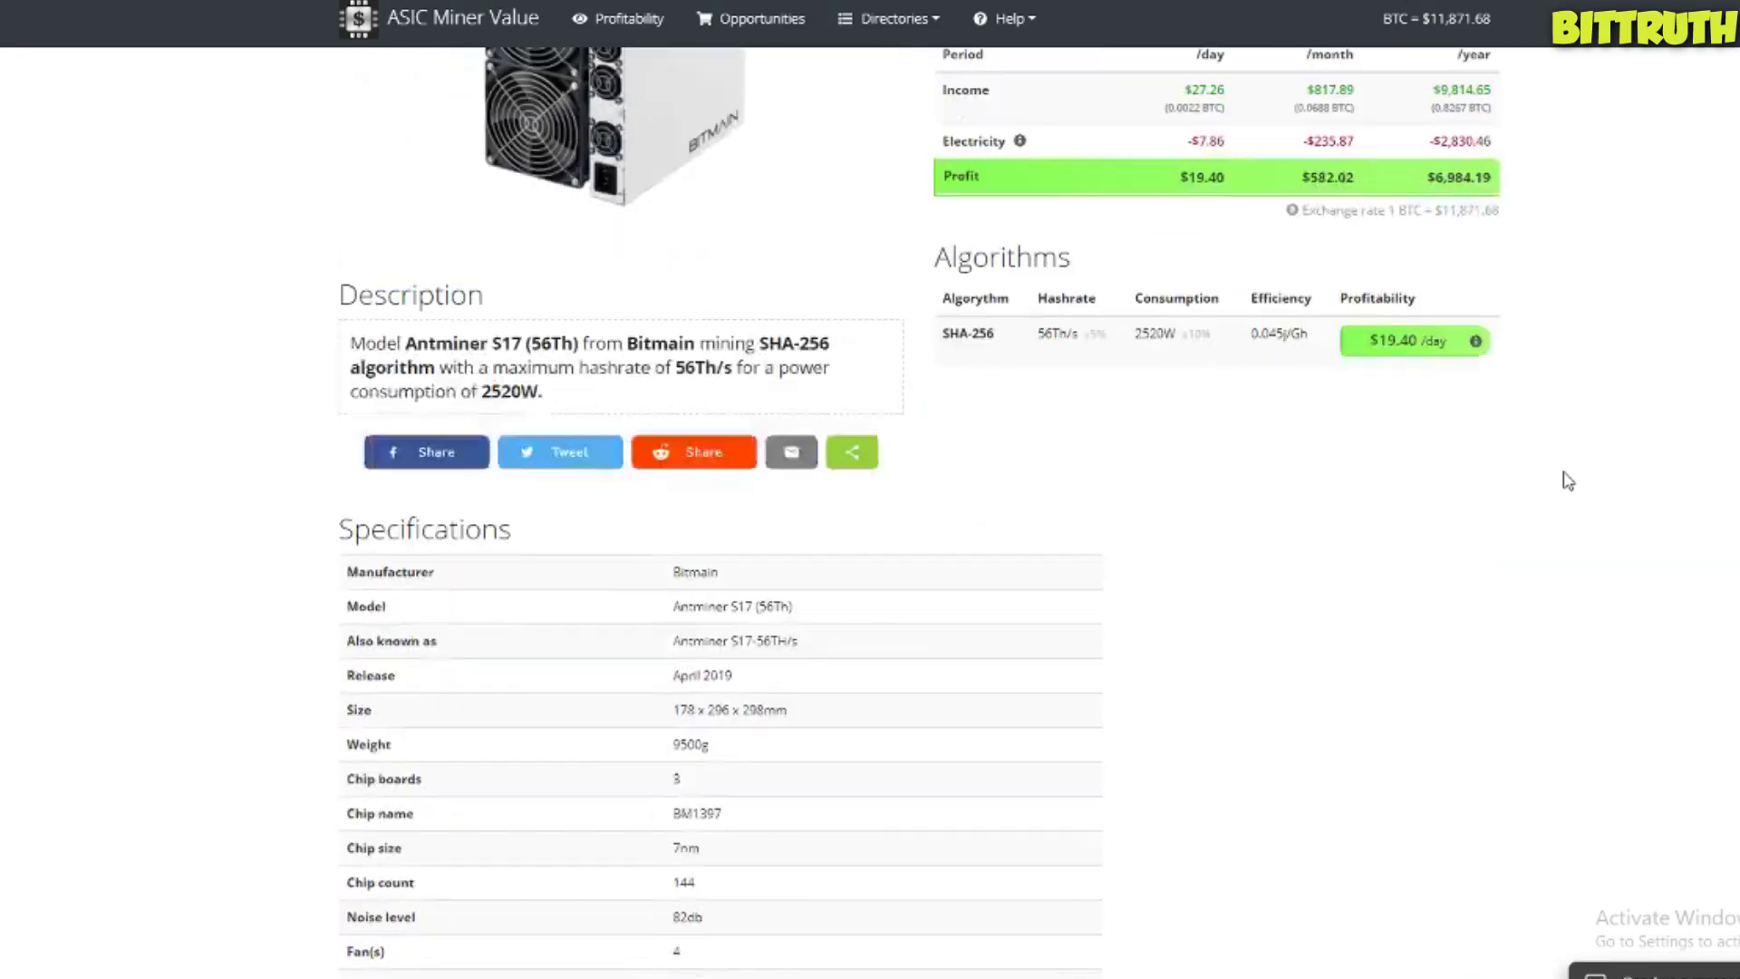
pyautogui.scroll(5, 1567, 481)
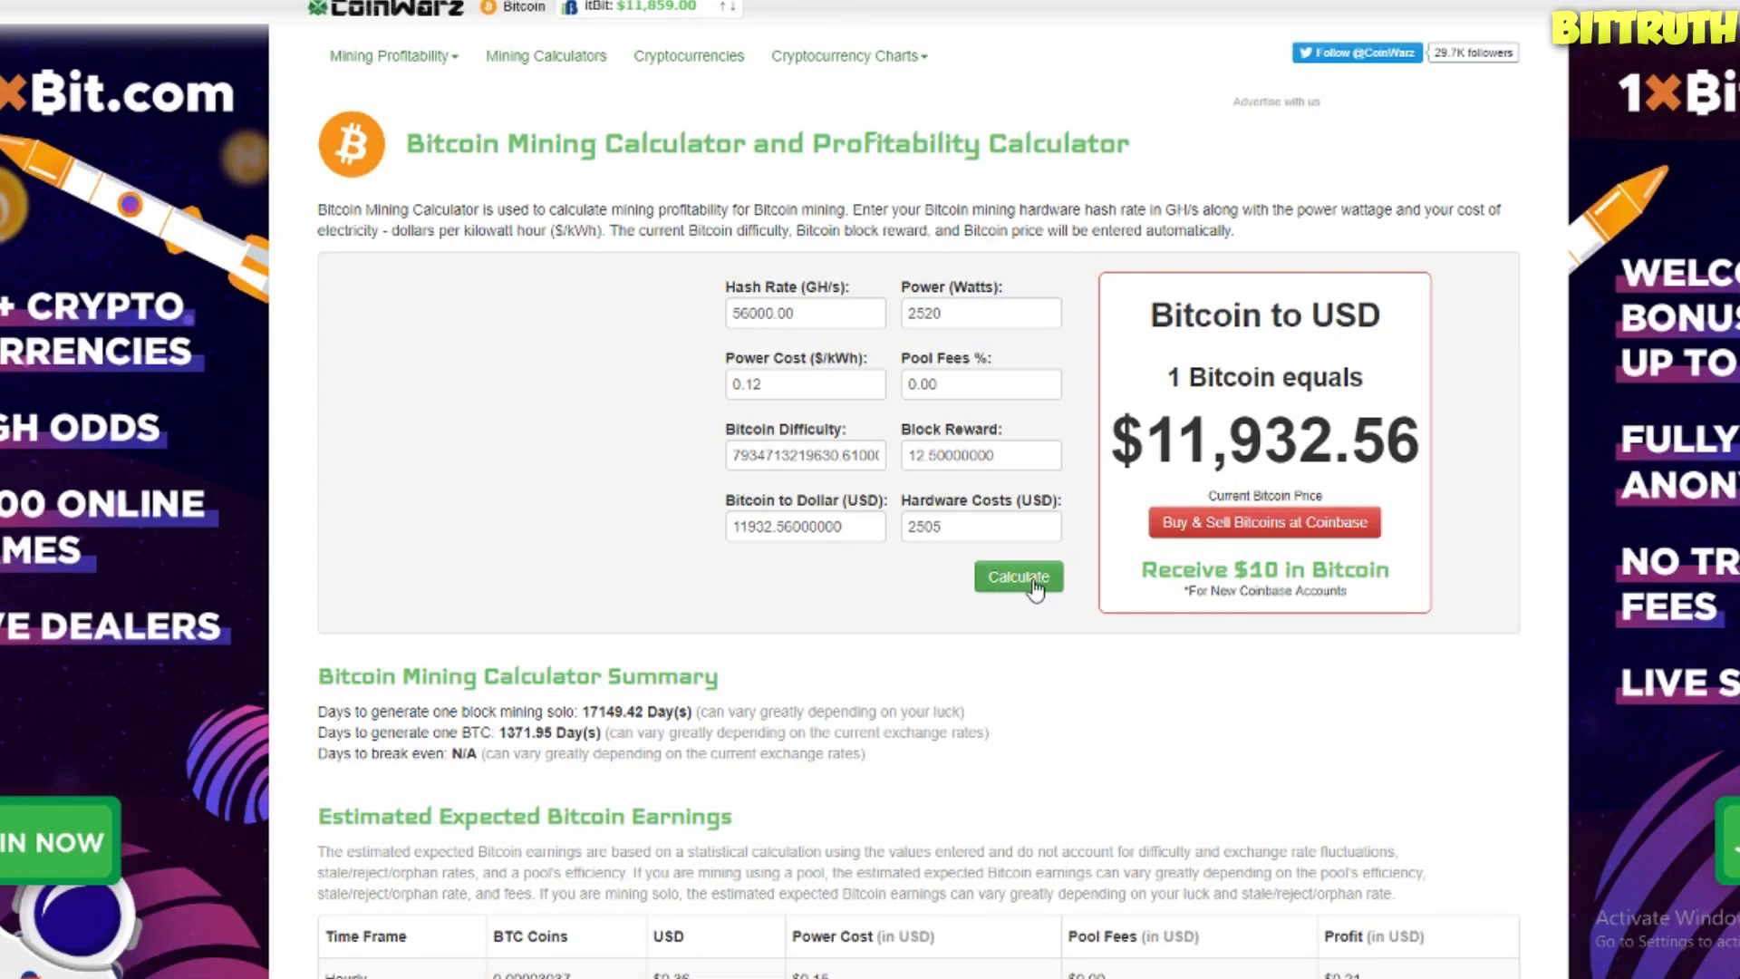
# - Calculate S17 earnings for 56000 GH/s, 2520 W, $2505 hardware: $13.92/day, 179.97-day break-even
pyautogui.click(1035, 580)
pyautogui.scroll(-5, 1119, 739)
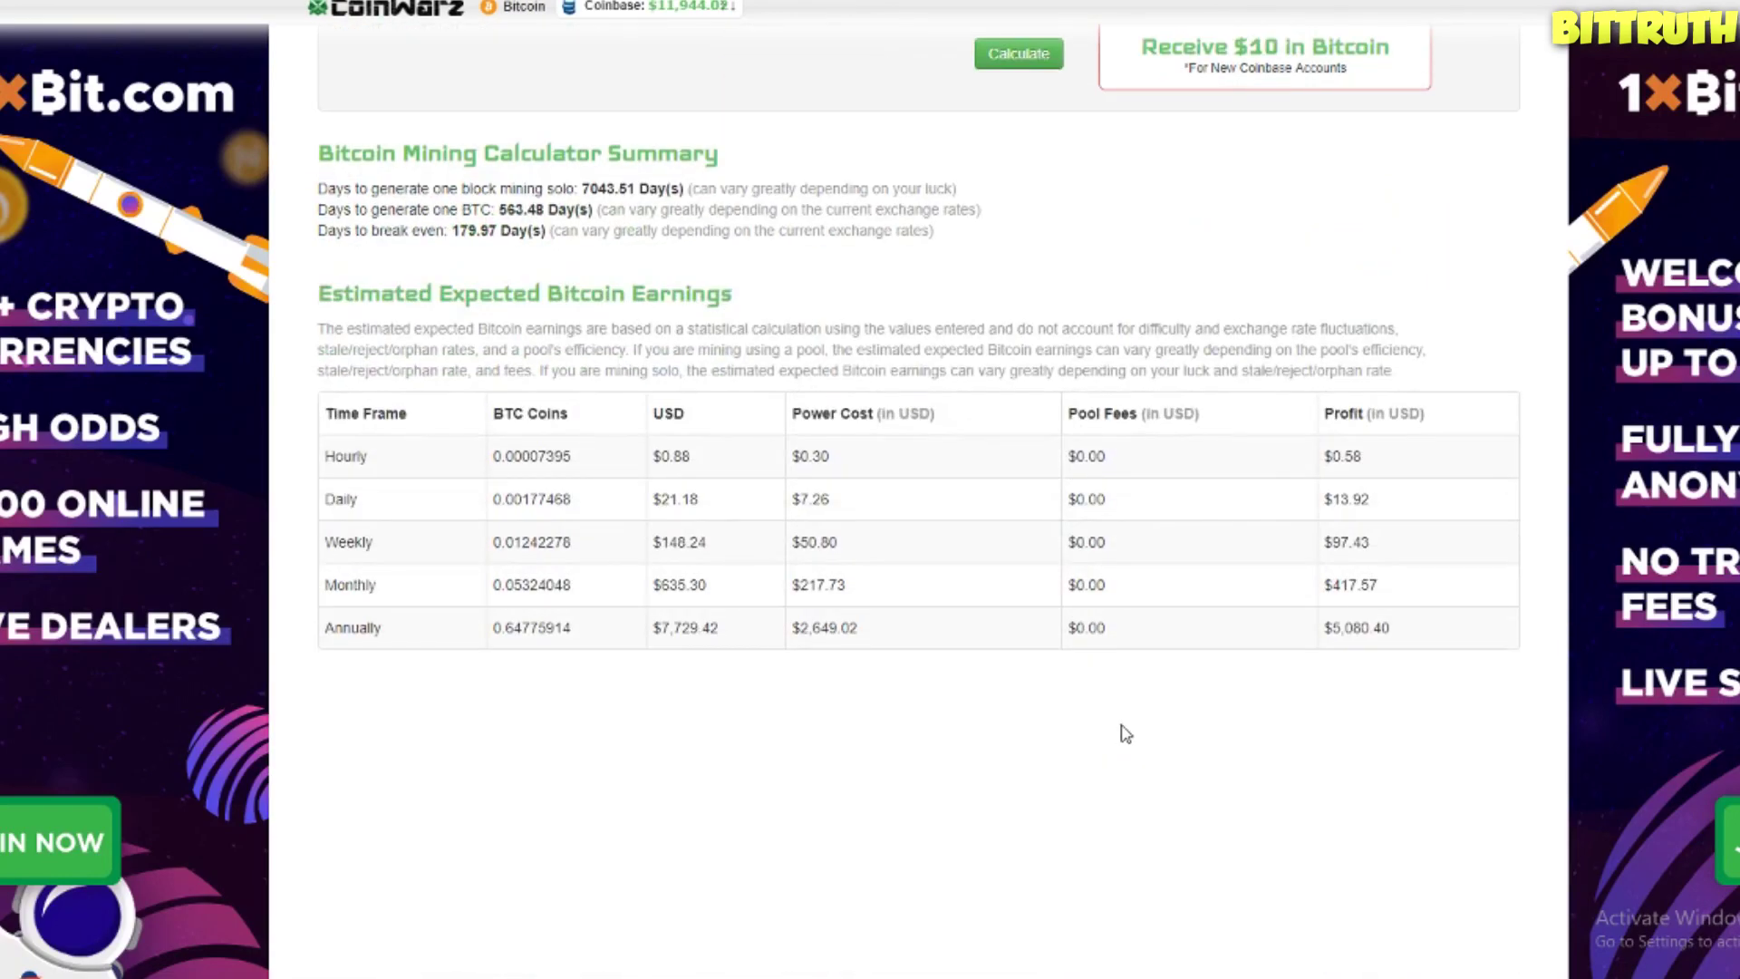
pyautogui.scroll(2, 1320, 466)
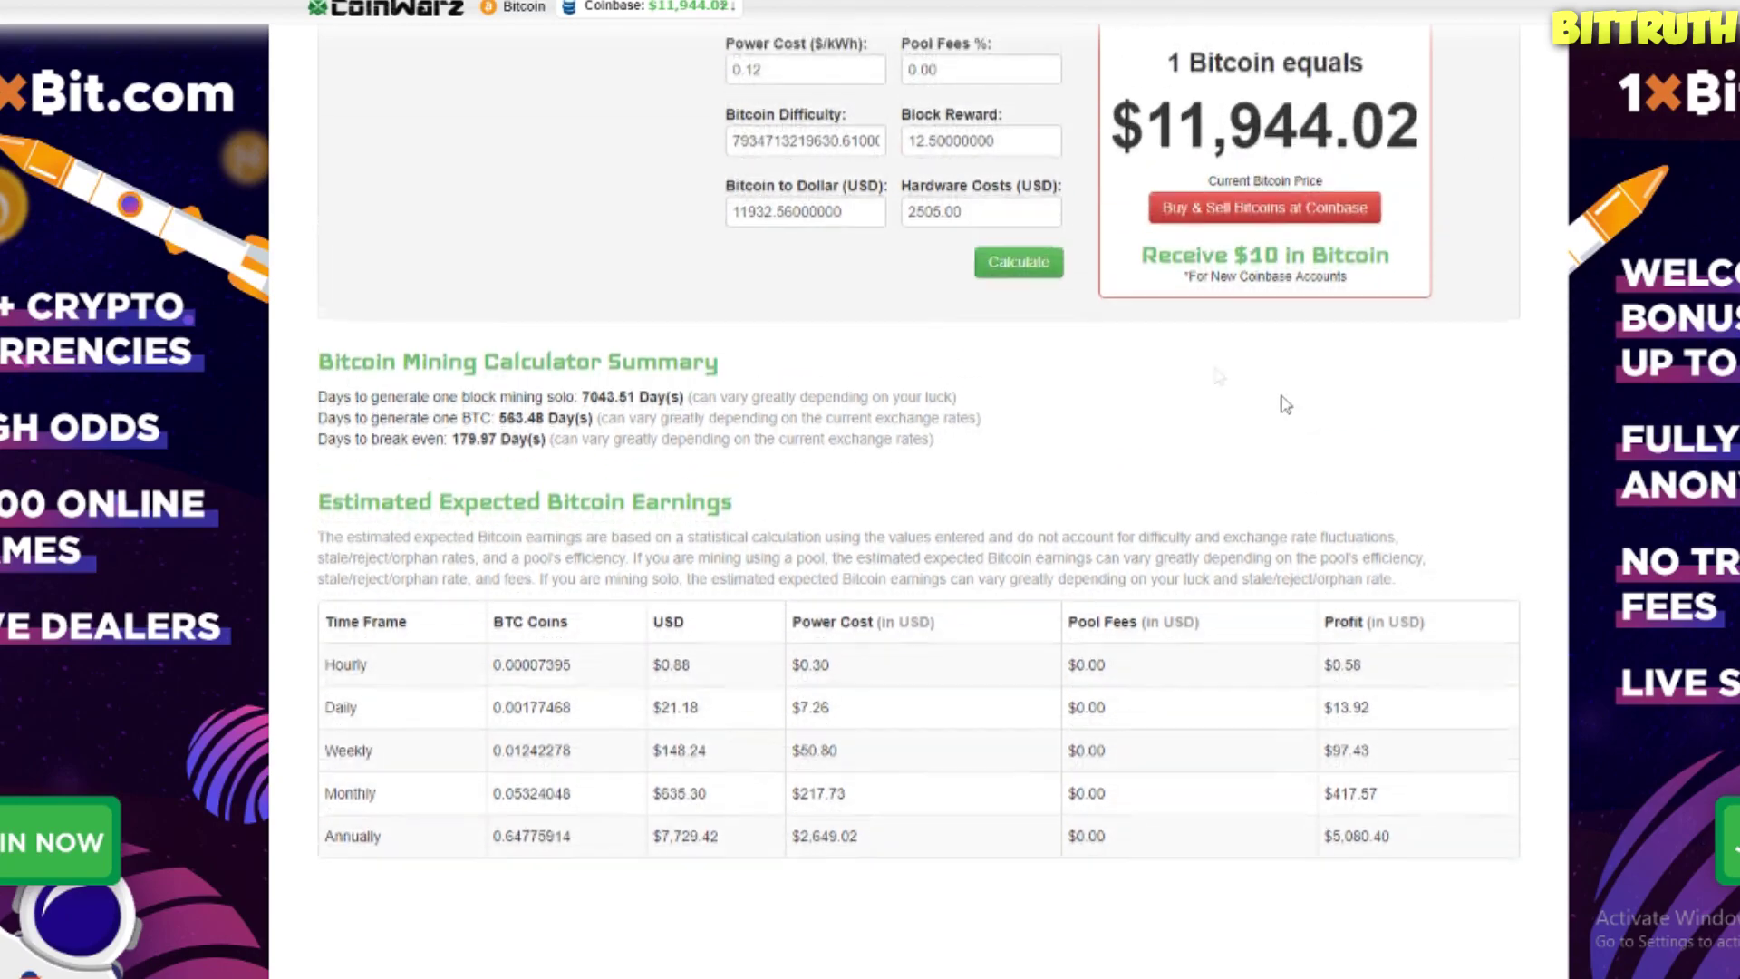
pyautogui.scroll(1, 1284, 404)
pyautogui.scroll(2, 900, 169)
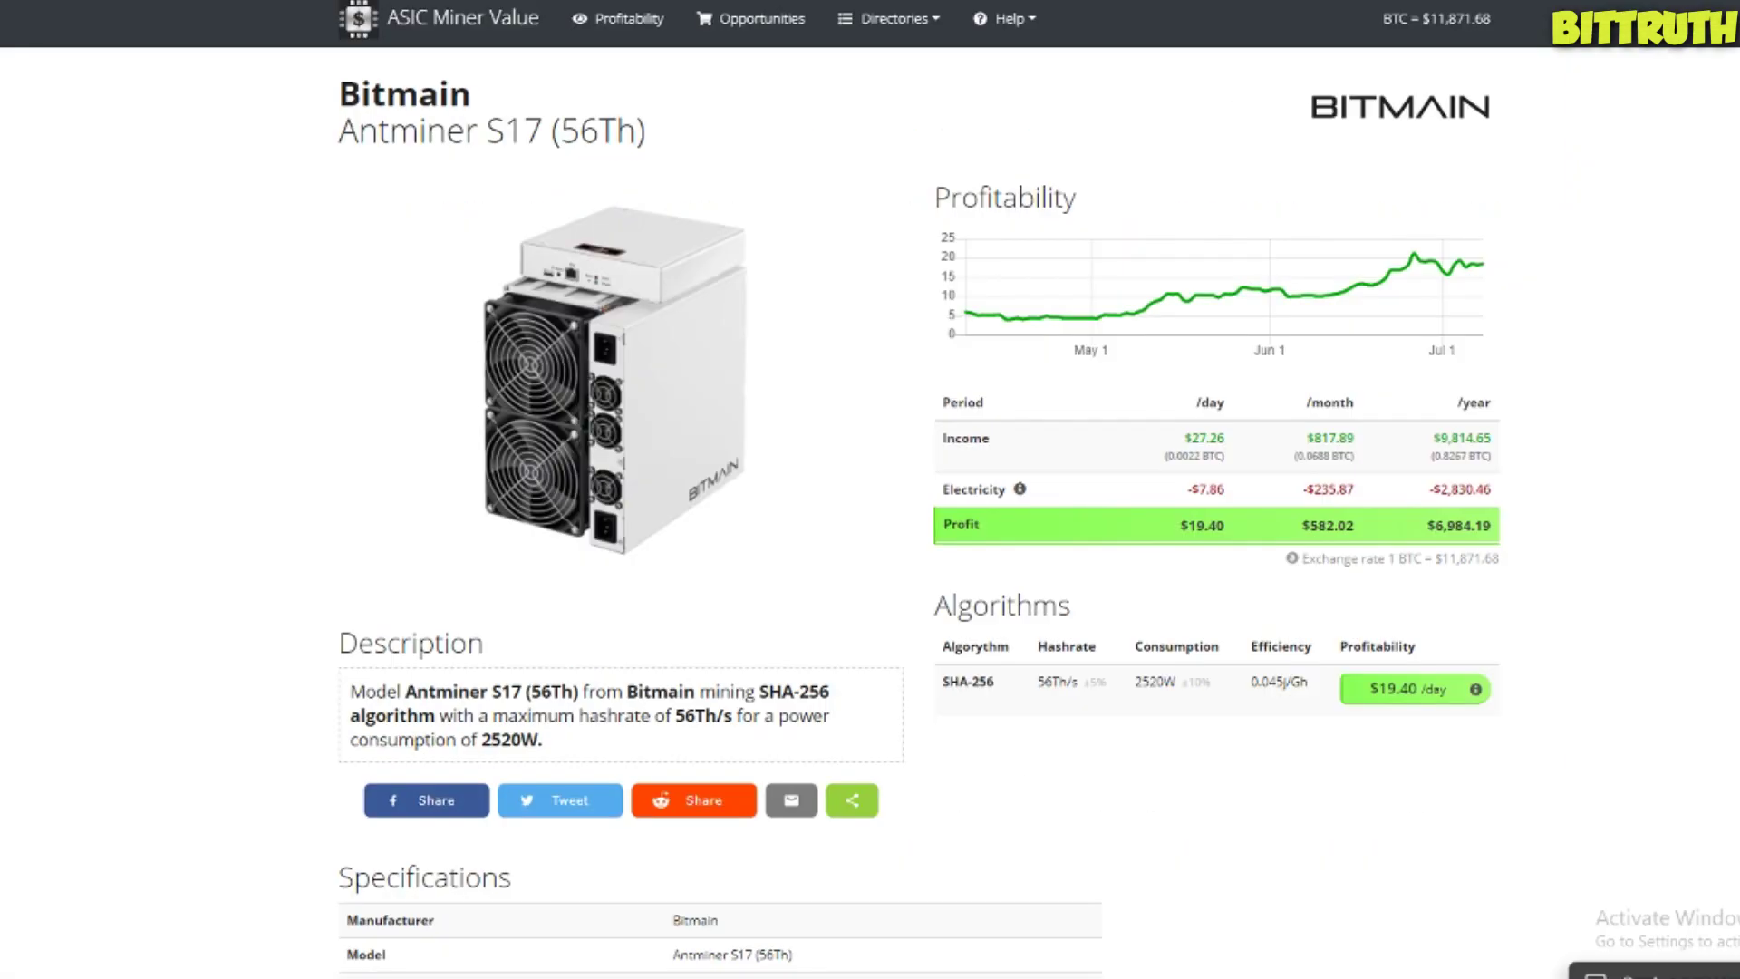
# - Scroll the Antminer S17 page down to Where to buy? and back up
pyautogui.scroll(-15, 1296, 943)
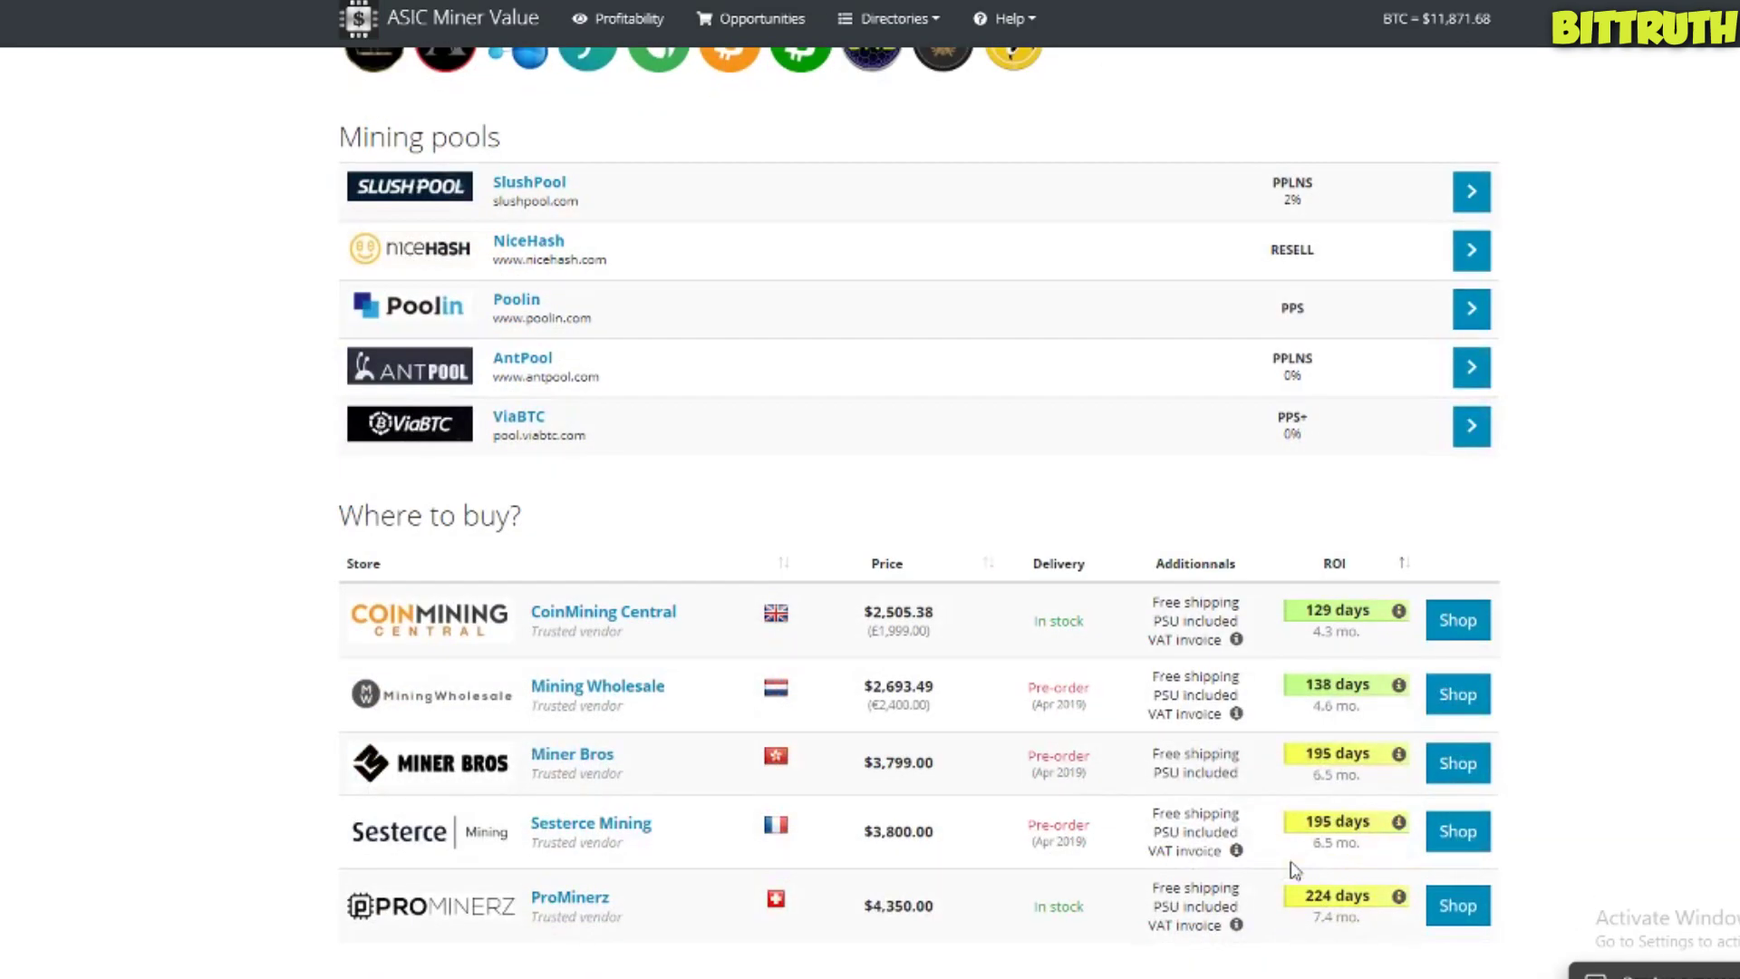
pyautogui.scroll(15, 1294, 870)
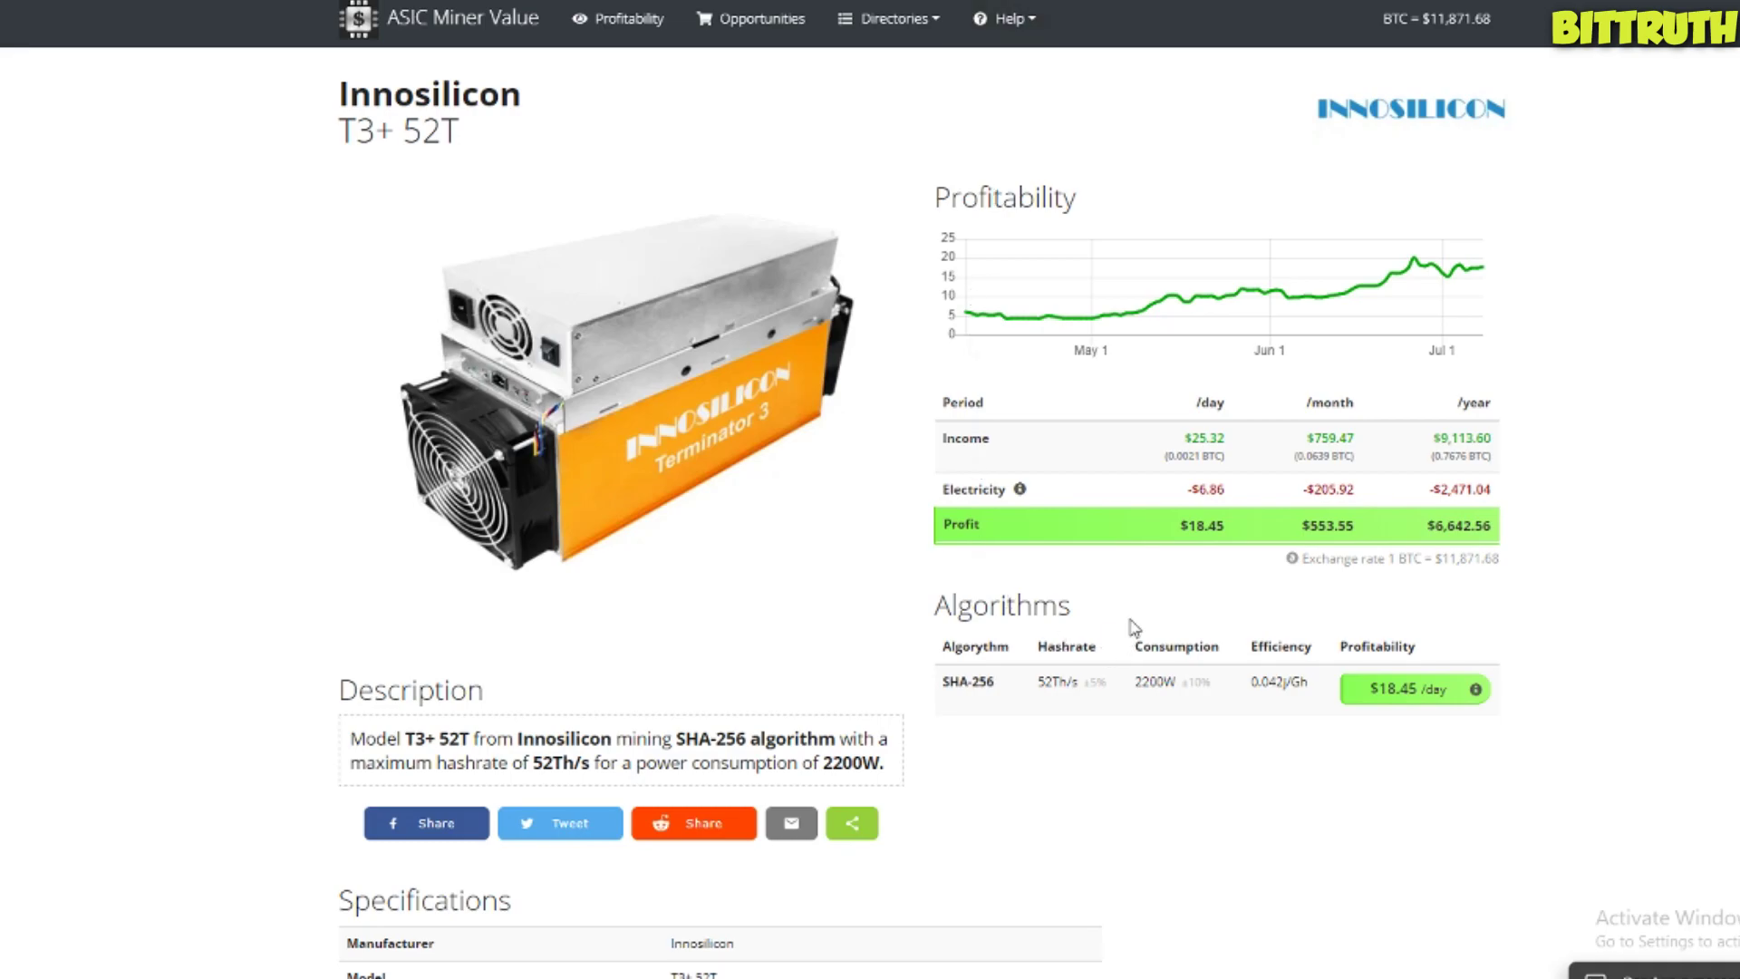
# - Scroll the Innosilicon T3-50T product page, with its 2000 USD pre-order price, to the Spec section and back
pyautogui.scroll(-6, 1133, 626)
pyautogui.scroll(6, 1115, 622)
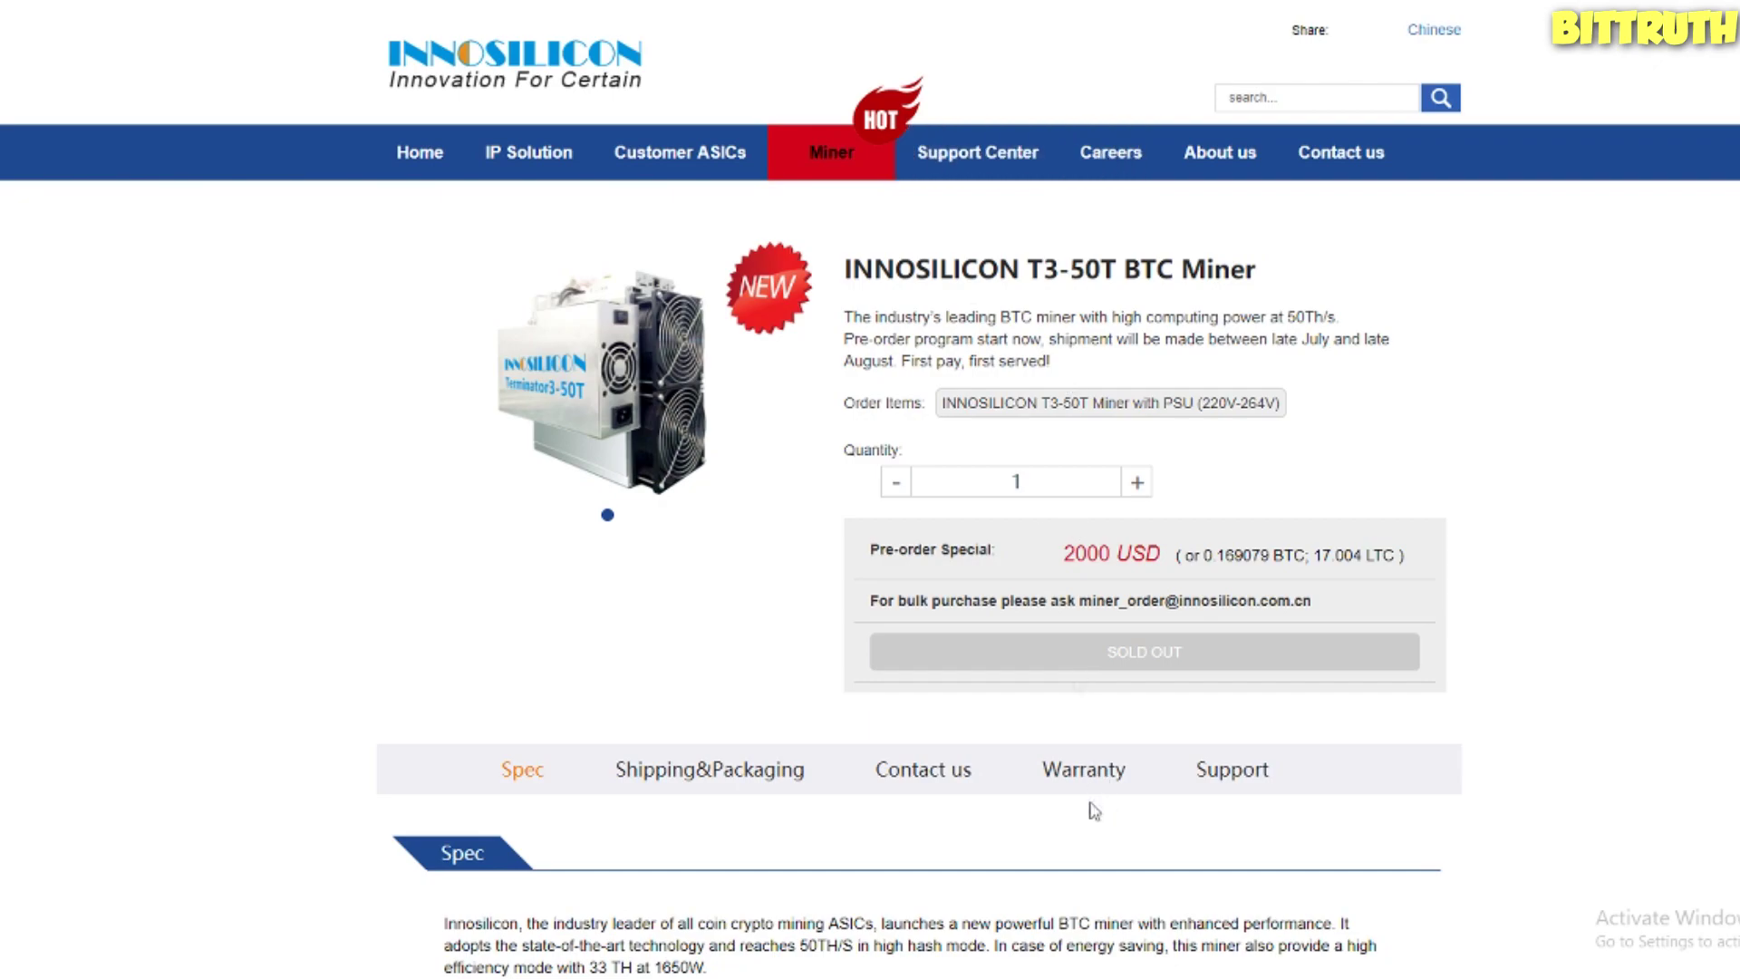
pyautogui.scroll(-5, 1436, 584)
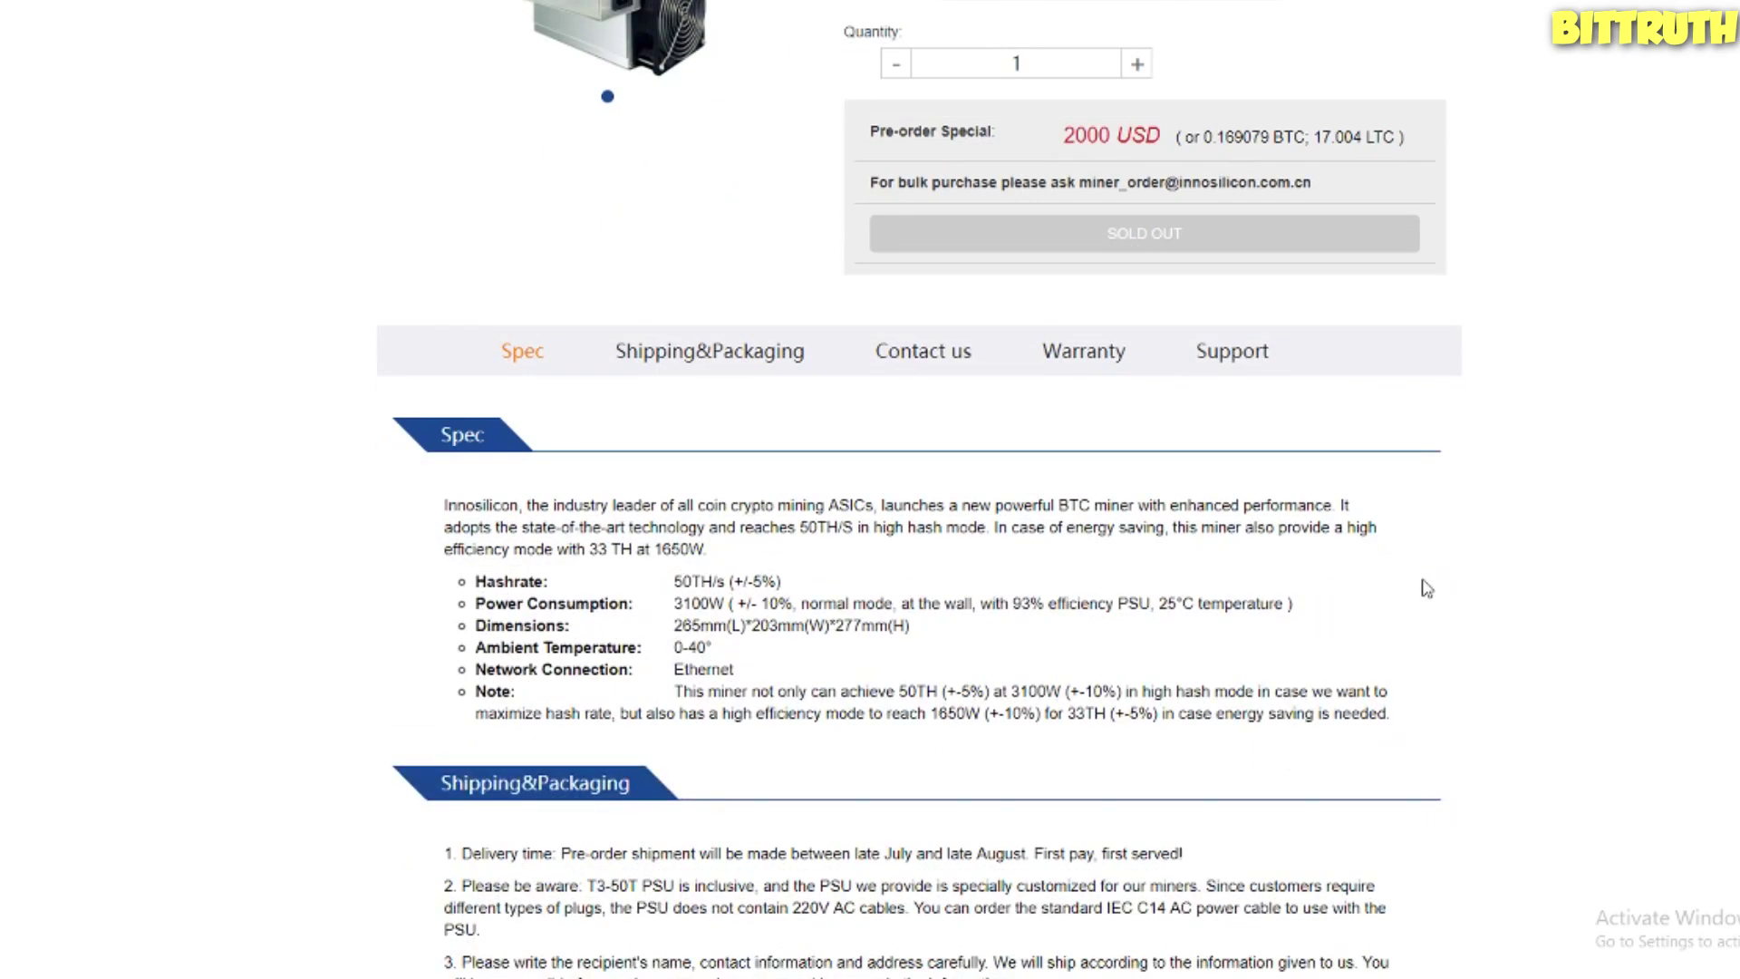
pyautogui.scroll(5, 1430, 585)
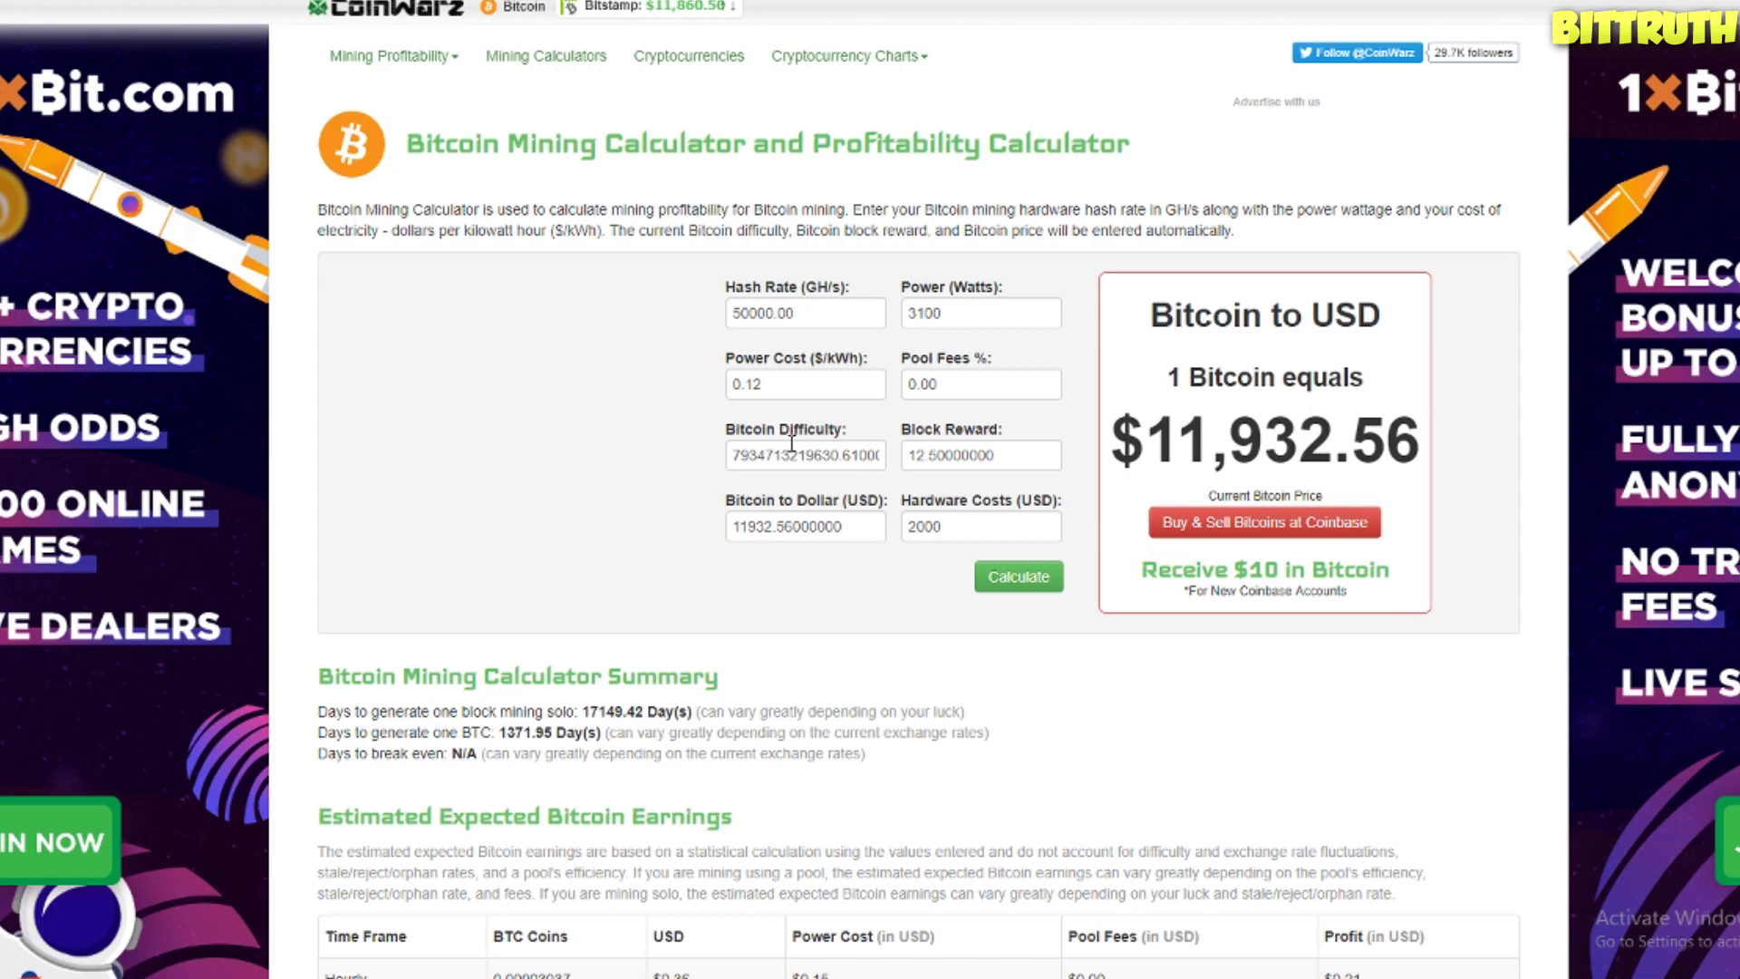
# - Recalculate CoinWarz Bitcoin profitability for 50000 GH/s at 3100 W: $9.98/day, 200.41-day break-even
pyautogui.scroll(-5, 1225, 532)
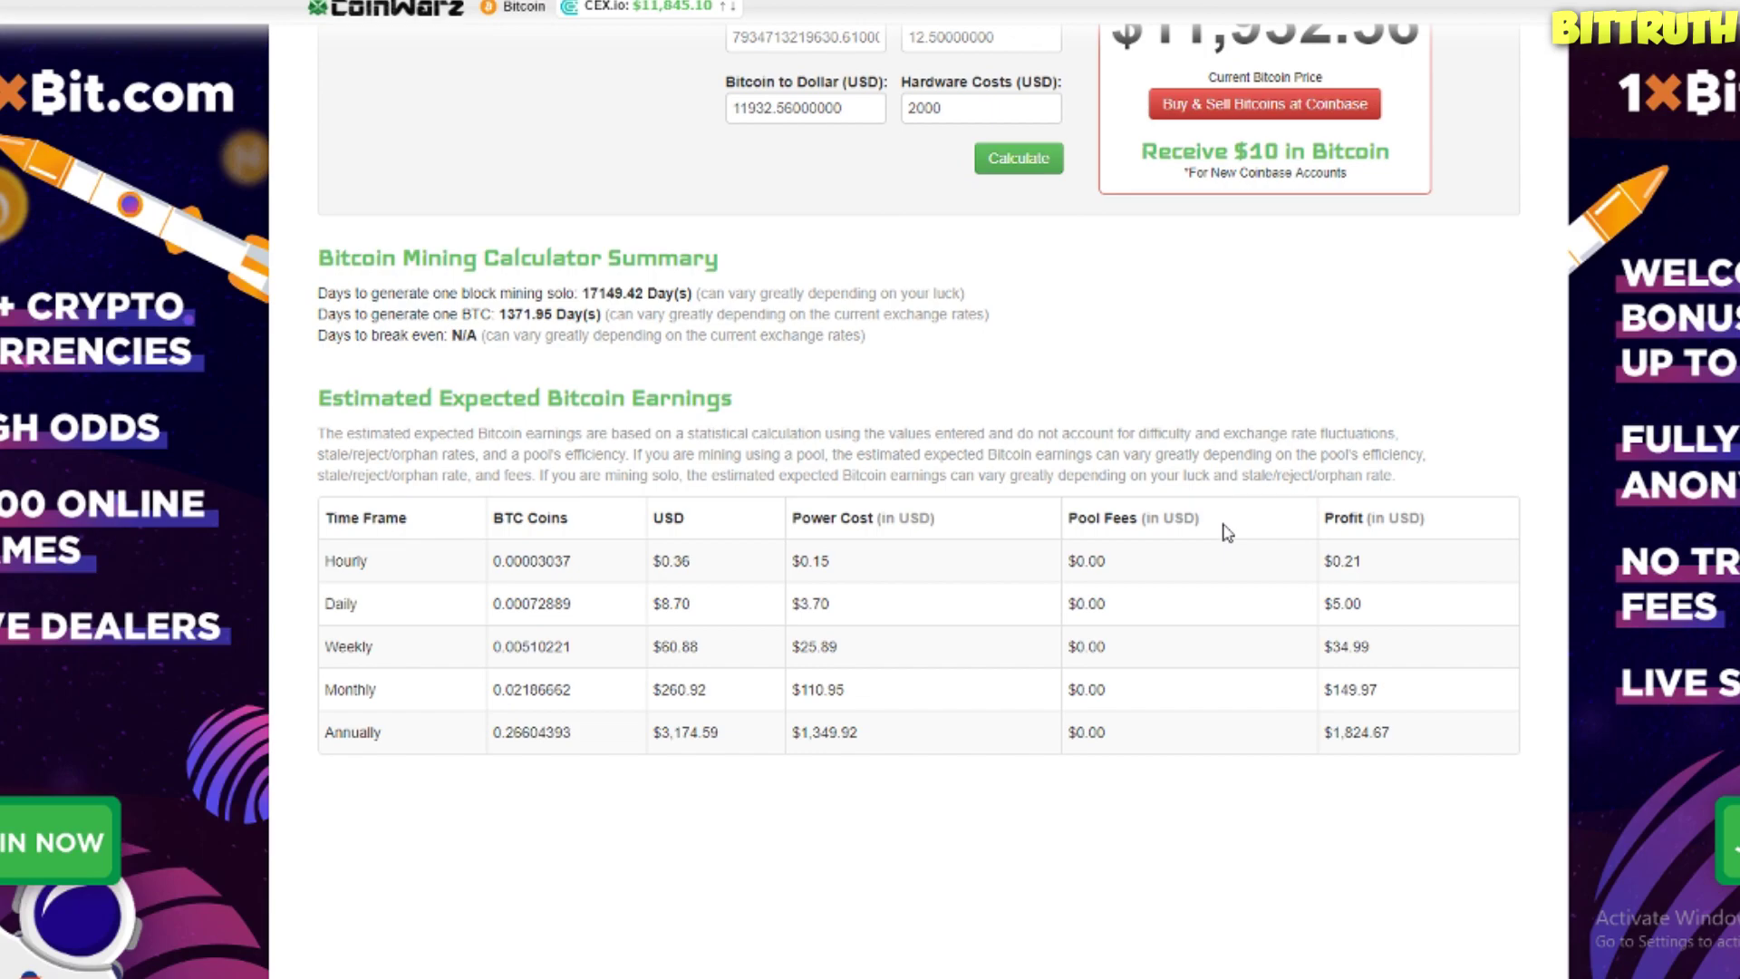
pyautogui.scroll(5, 1225, 532)
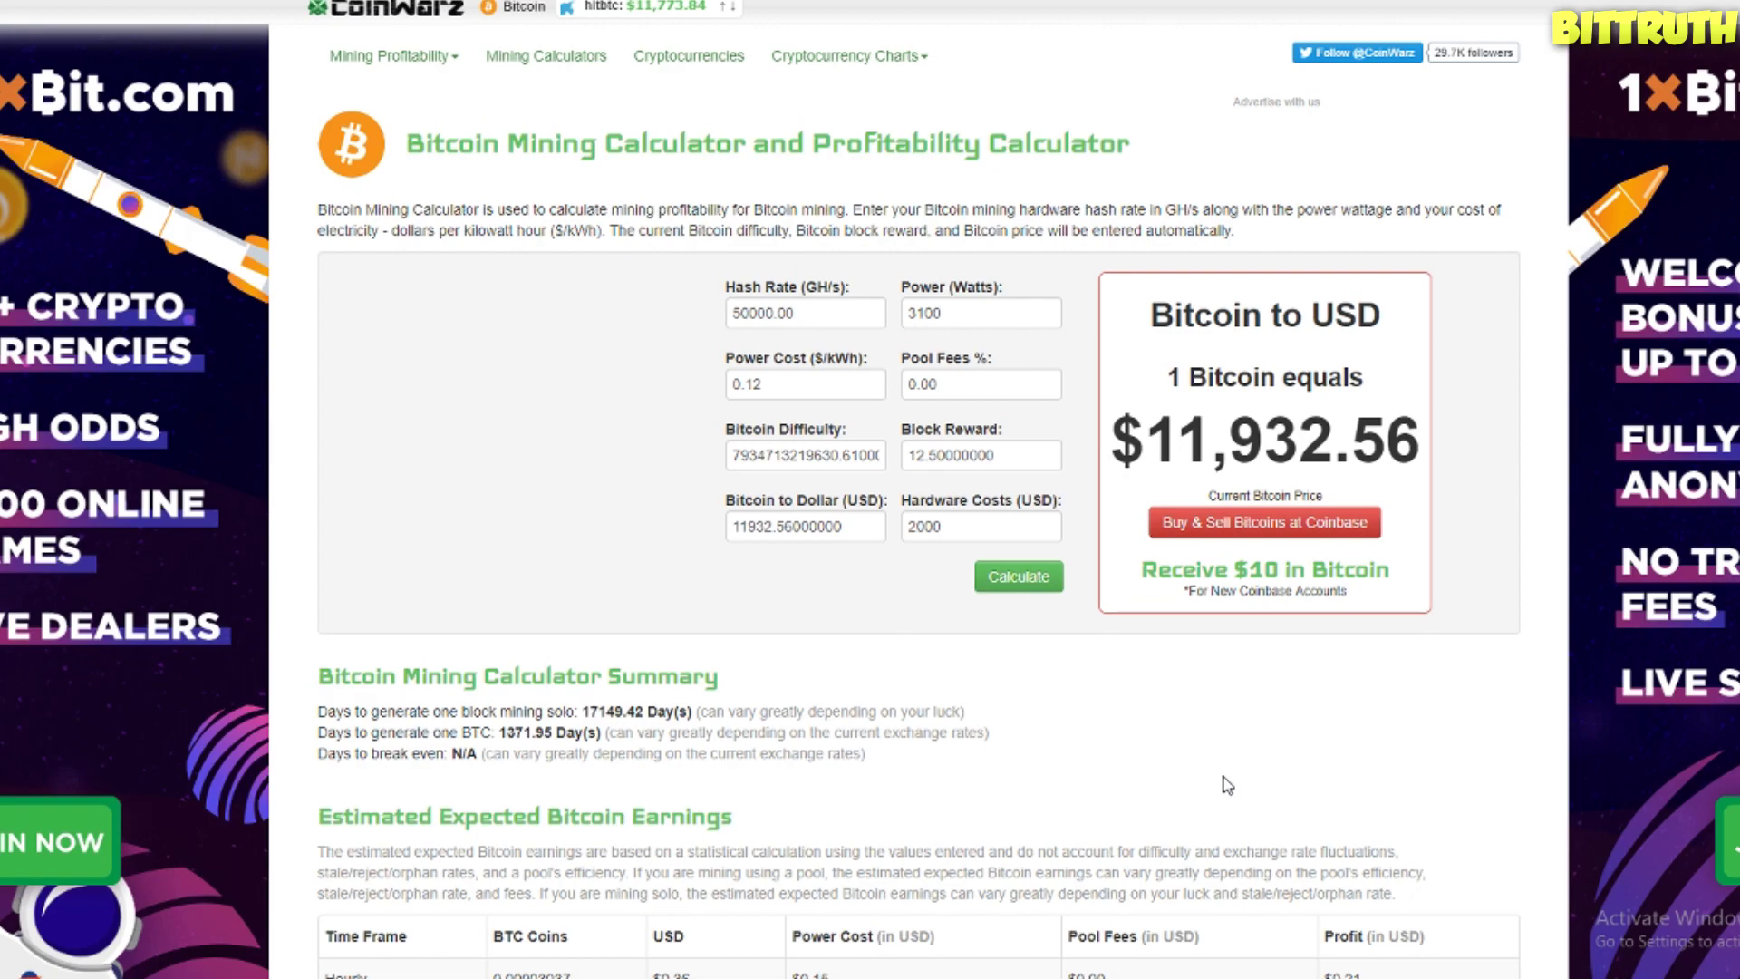
pyautogui.scroll(-4, 1232, 779)
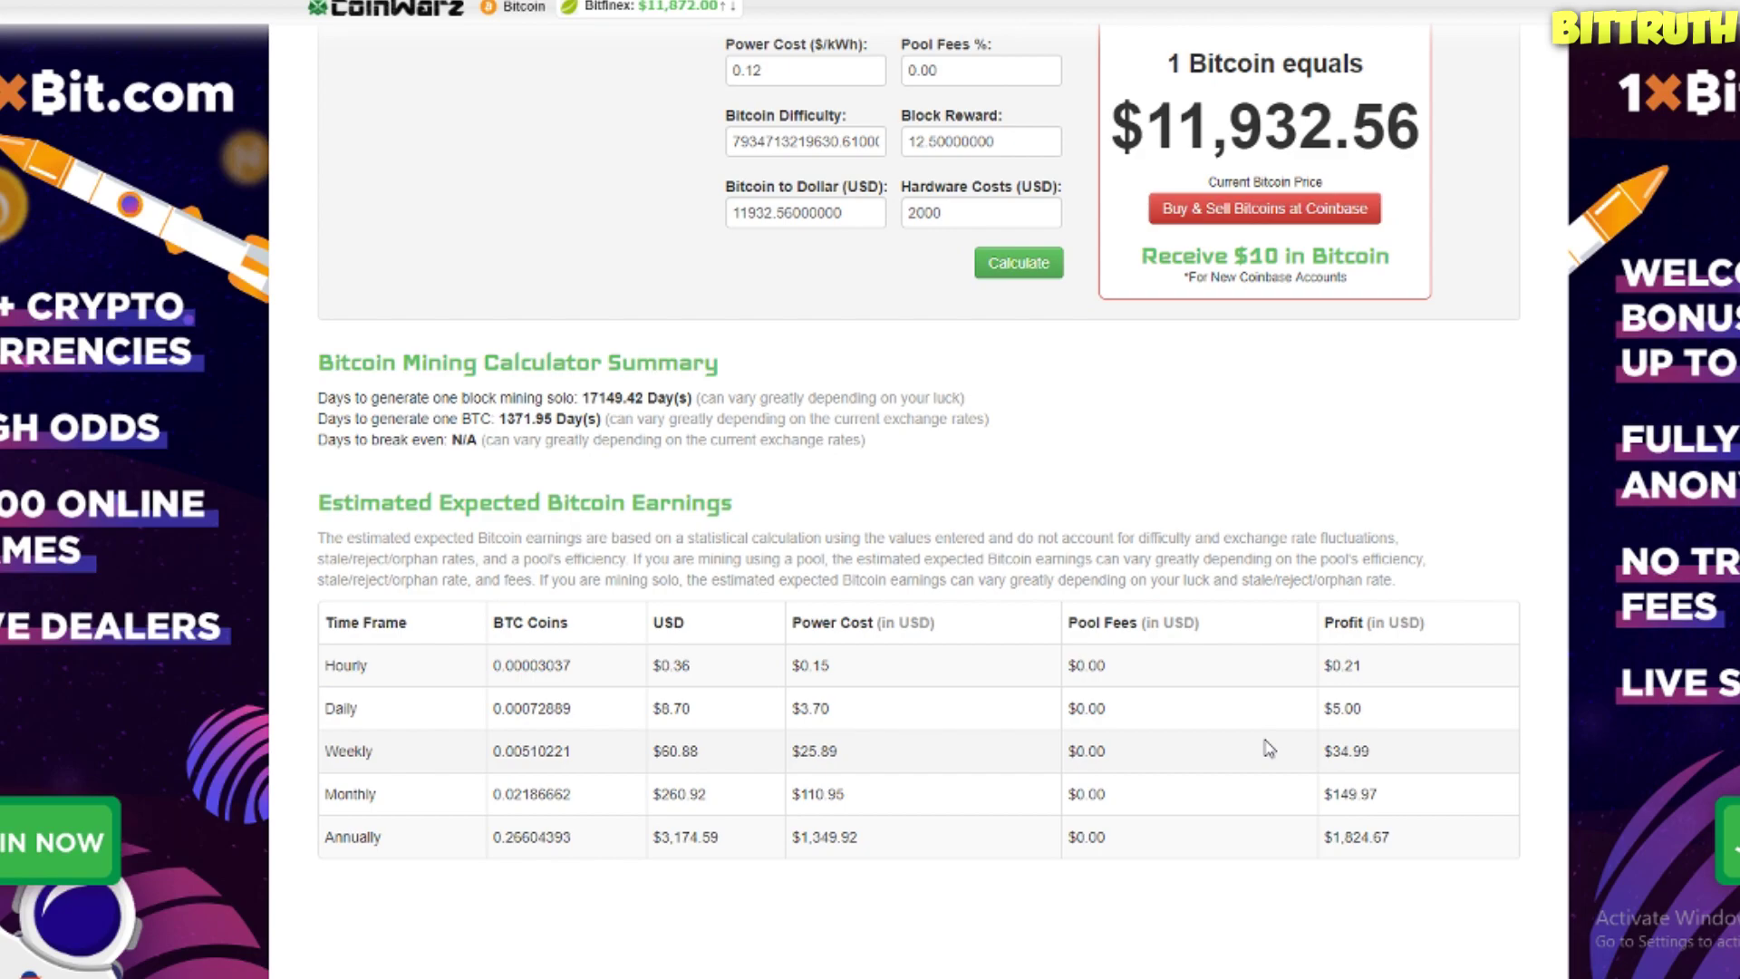
pyautogui.scroll(4, 1268, 749)
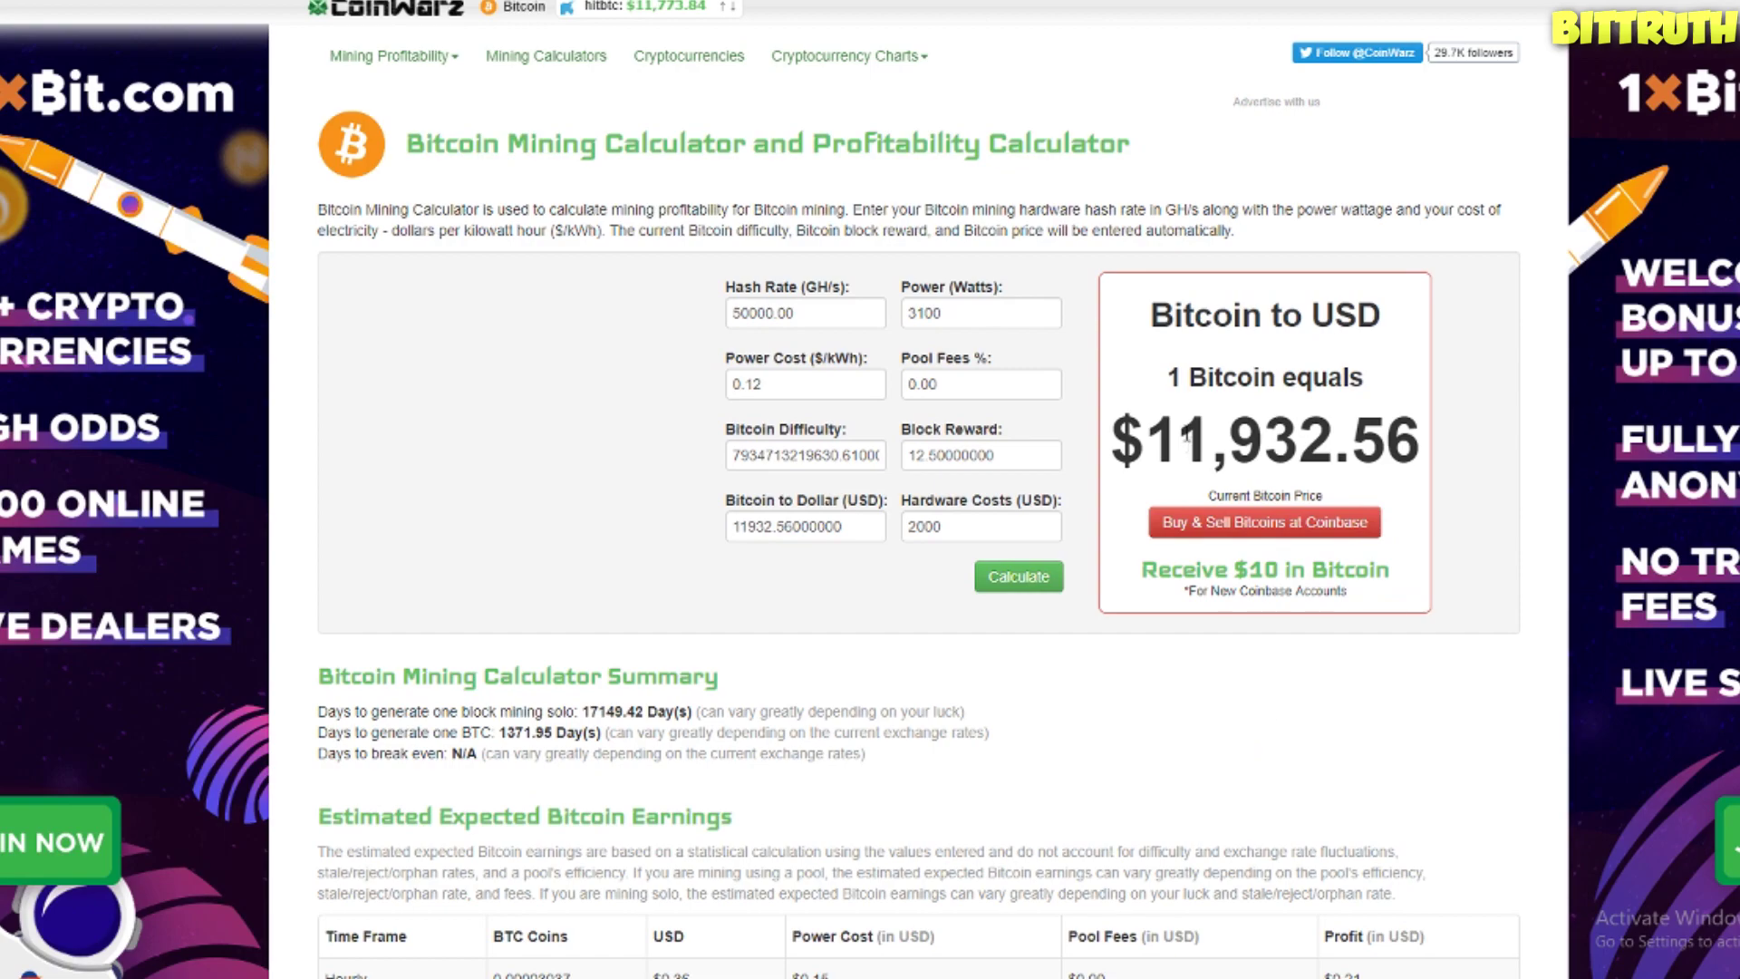
pyautogui.scroll(-2, 1224, 420)
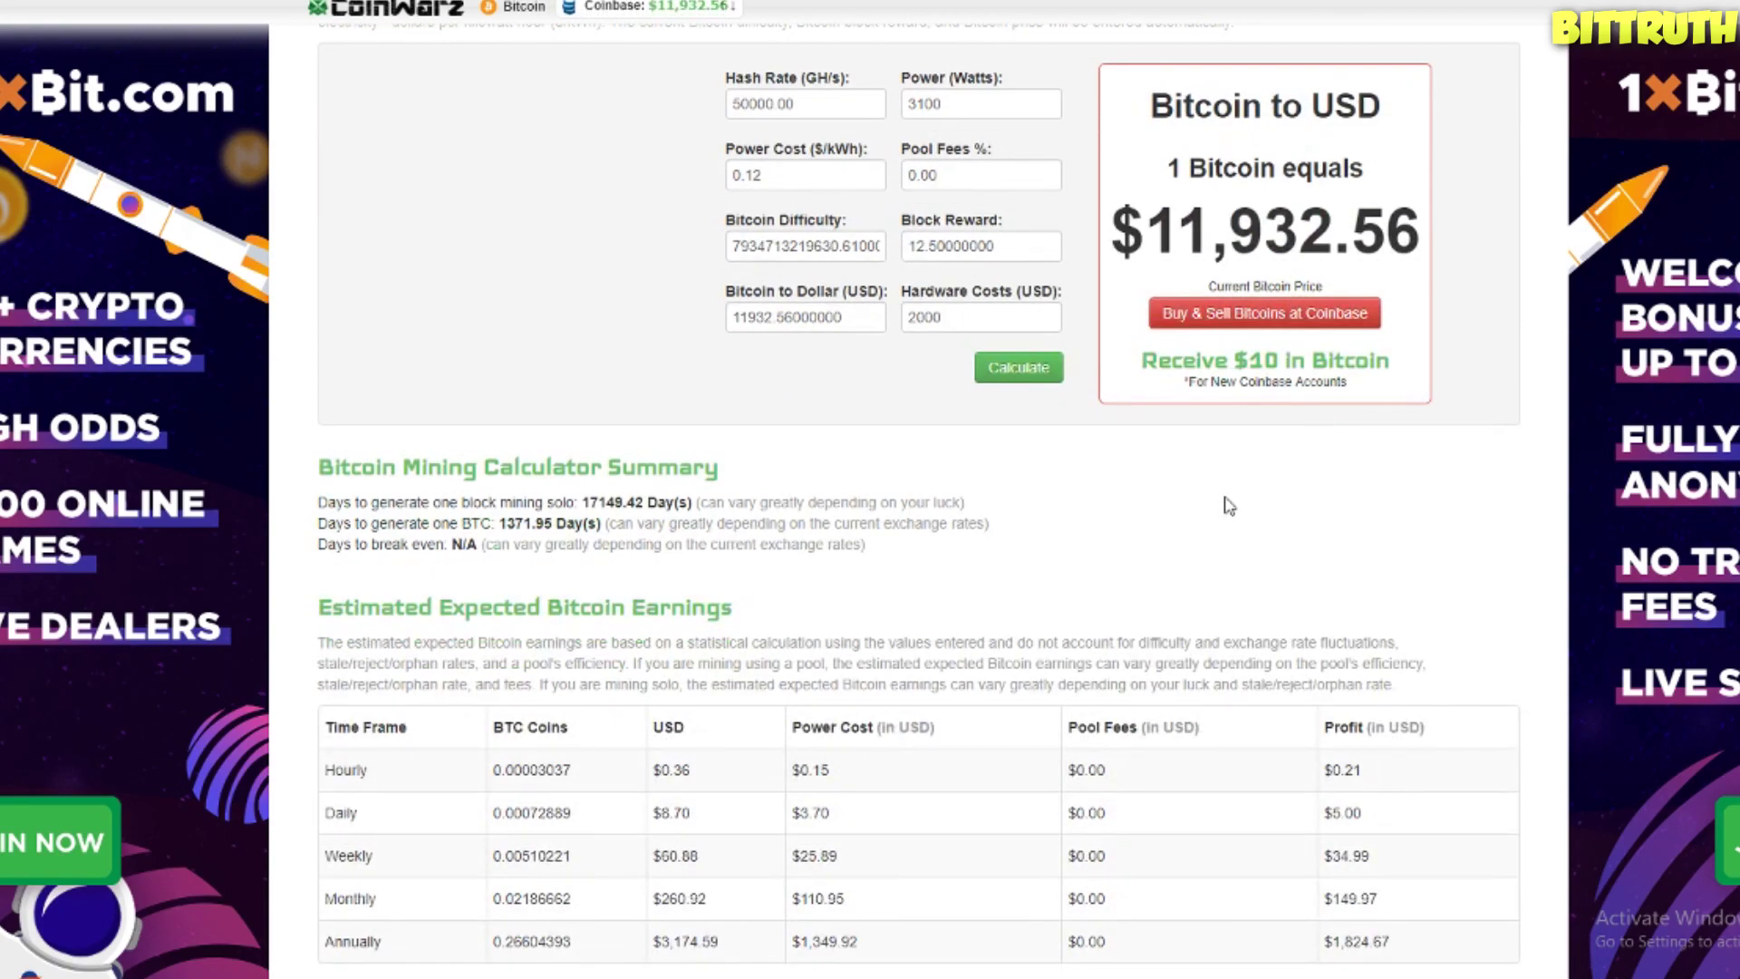
pyautogui.click(1018, 368)
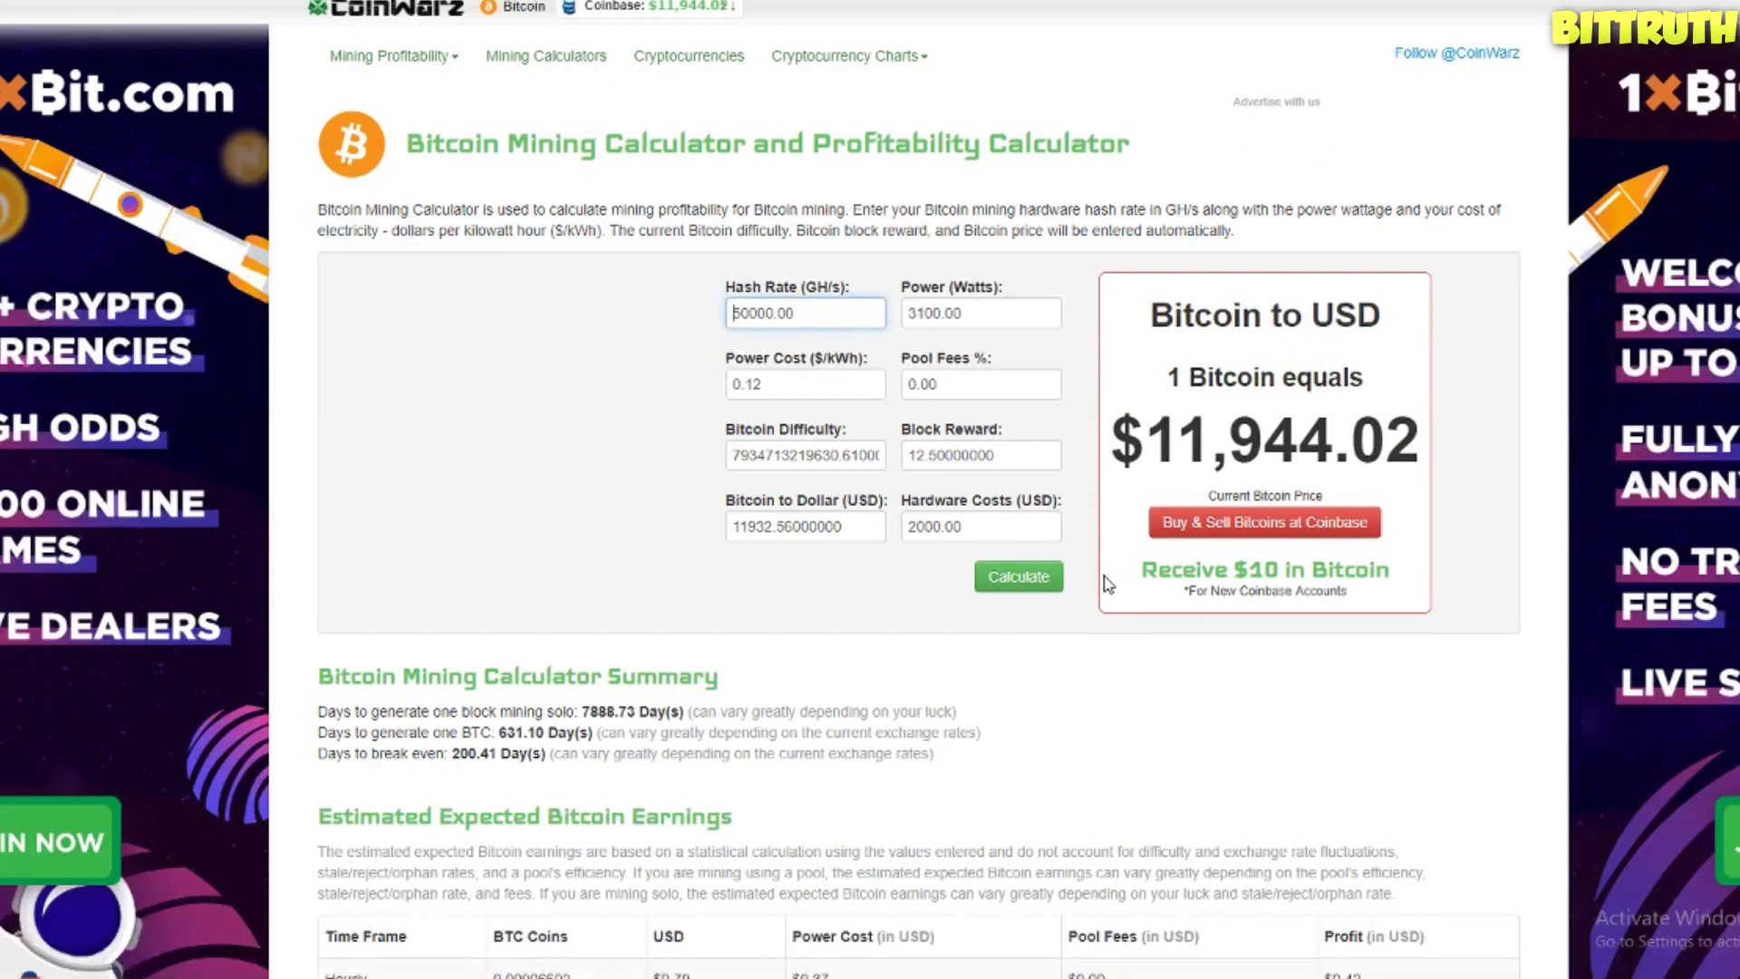
pyautogui.scroll(-2, 1099, 584)
pyautogui.scroll(2, 1107, 575)
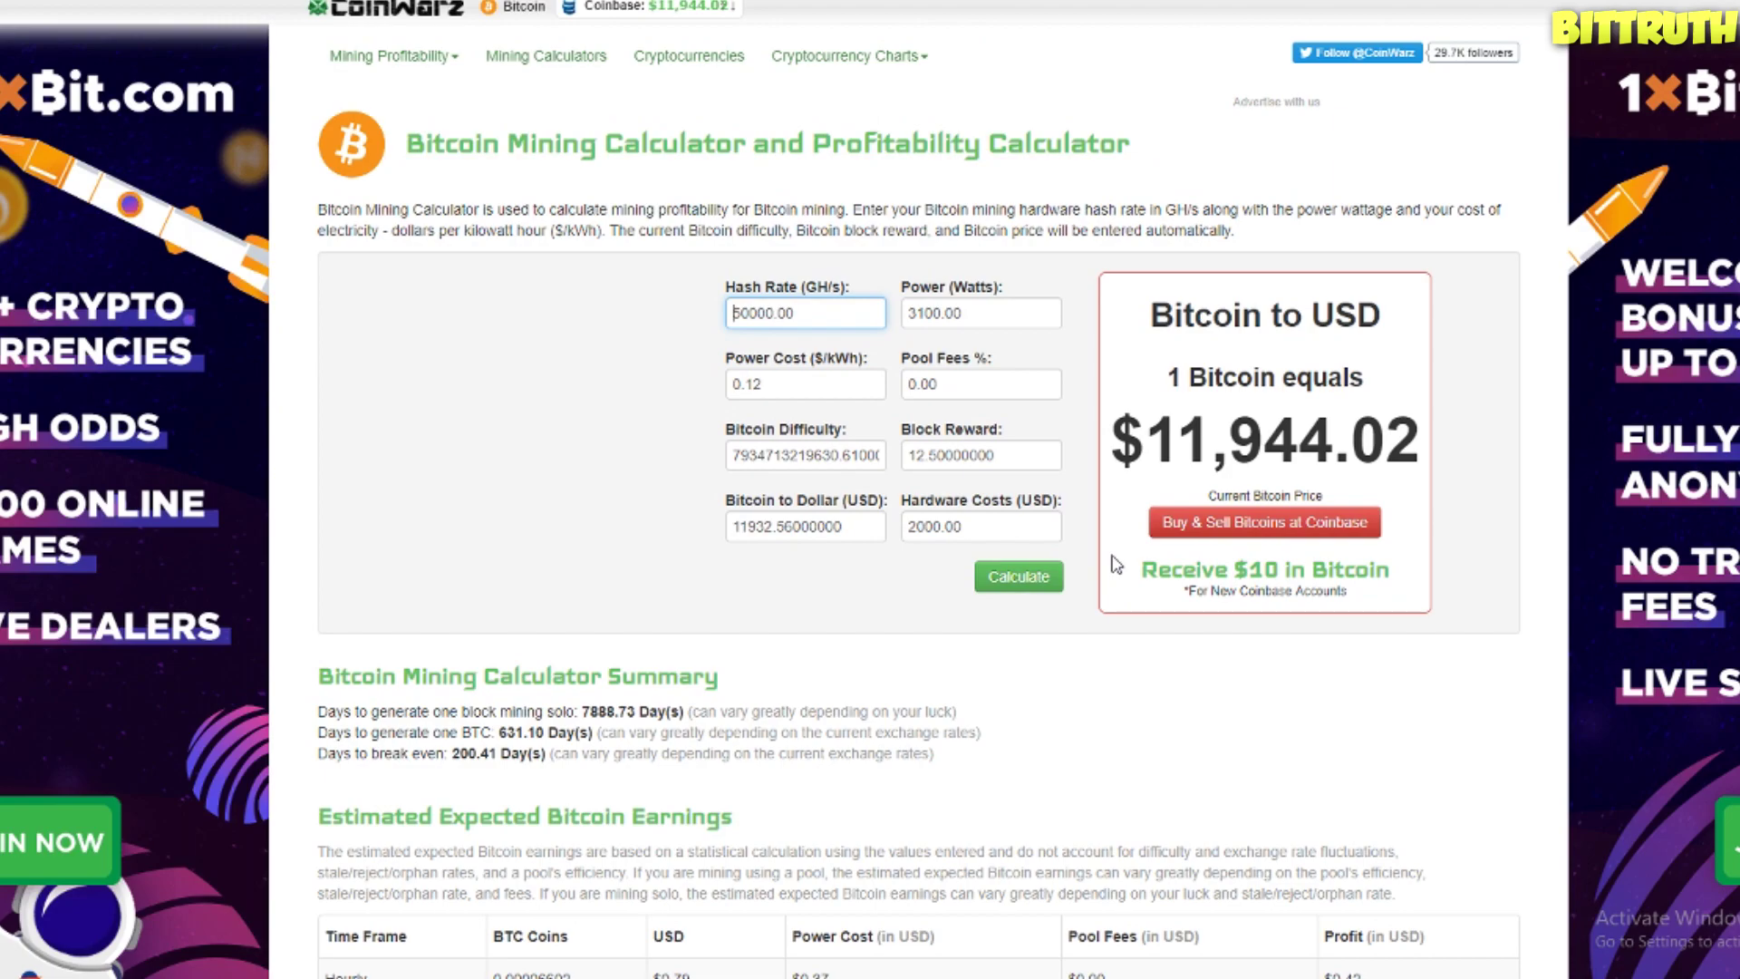
pyautogui.scroll(-5, 1196, 624)
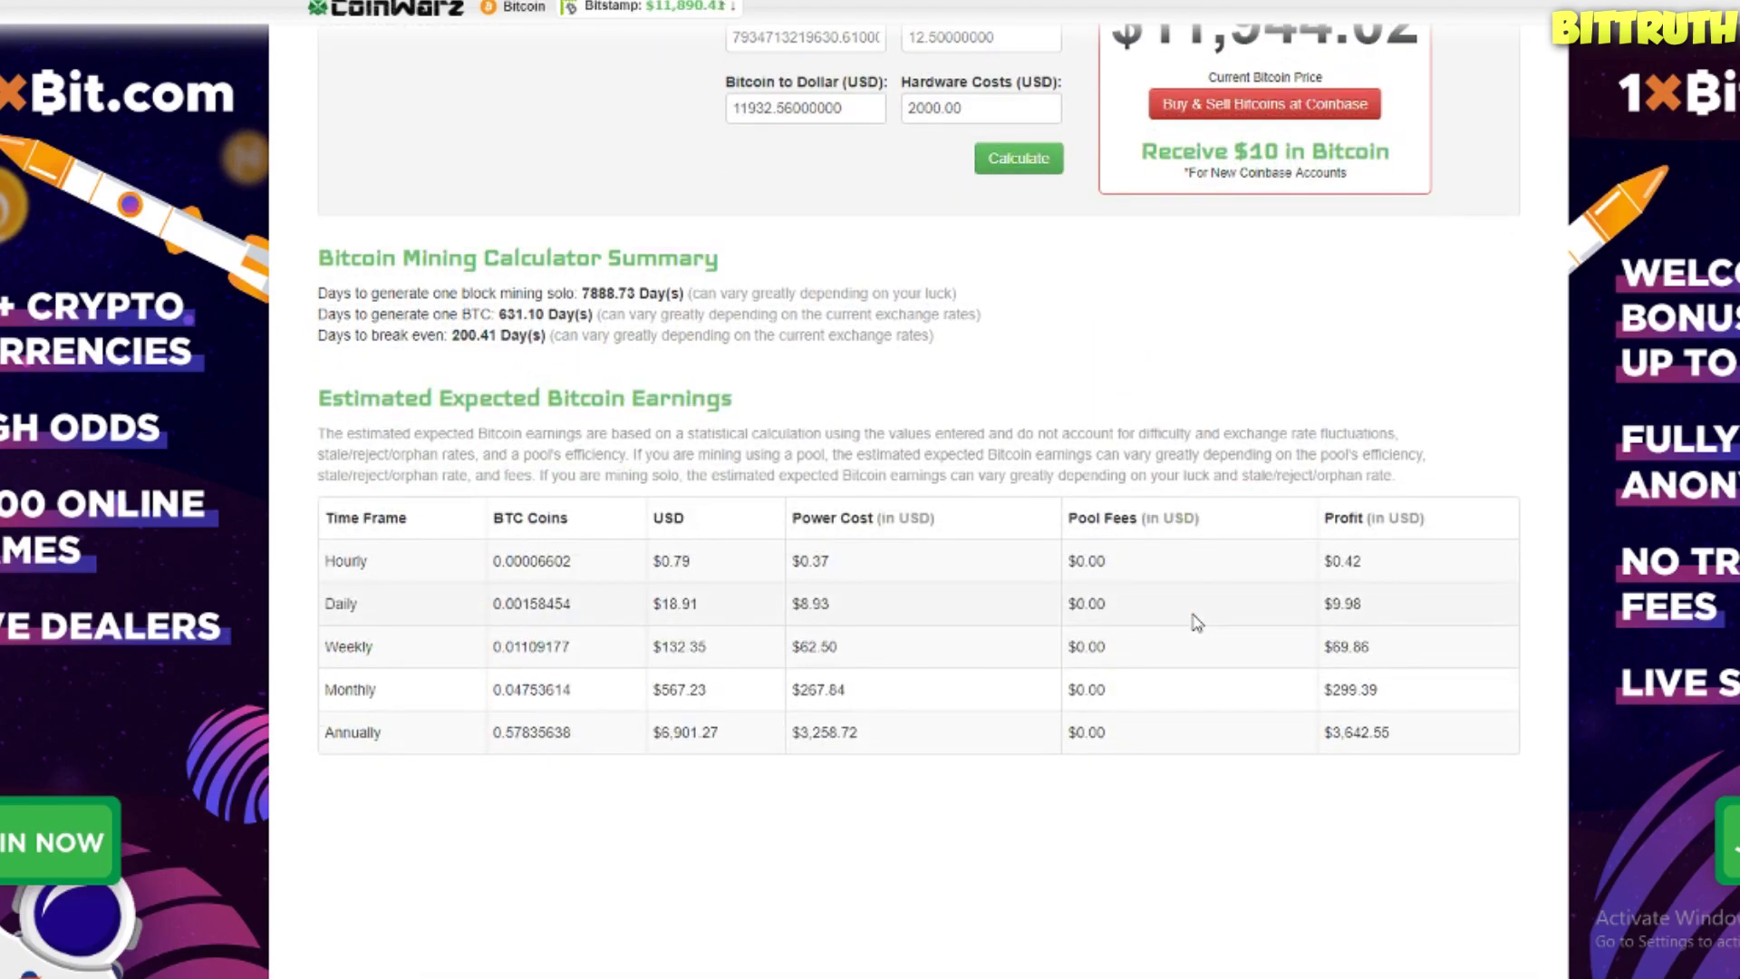
pyautogui.scroll(5, 1196, 623)
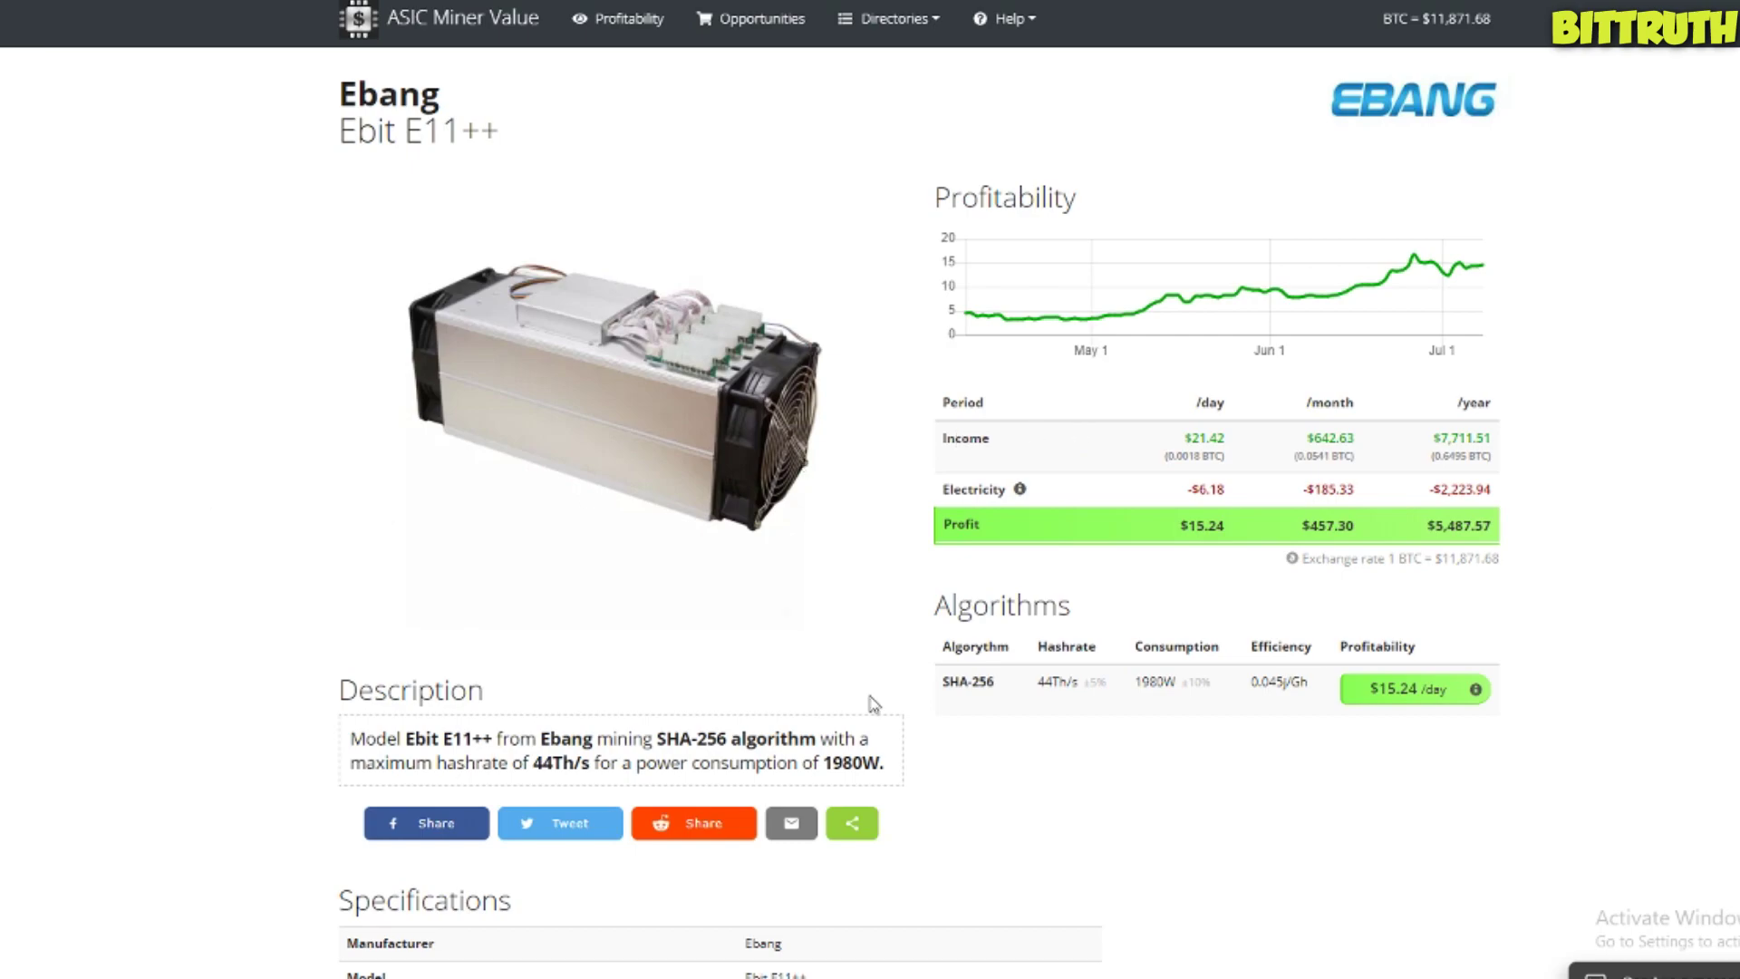
# - Scroll through the Ebang Ebit E11++ page's profitability breakdown, algorithm details and specifications
pyautogui.scroll(-4, 608, 580)
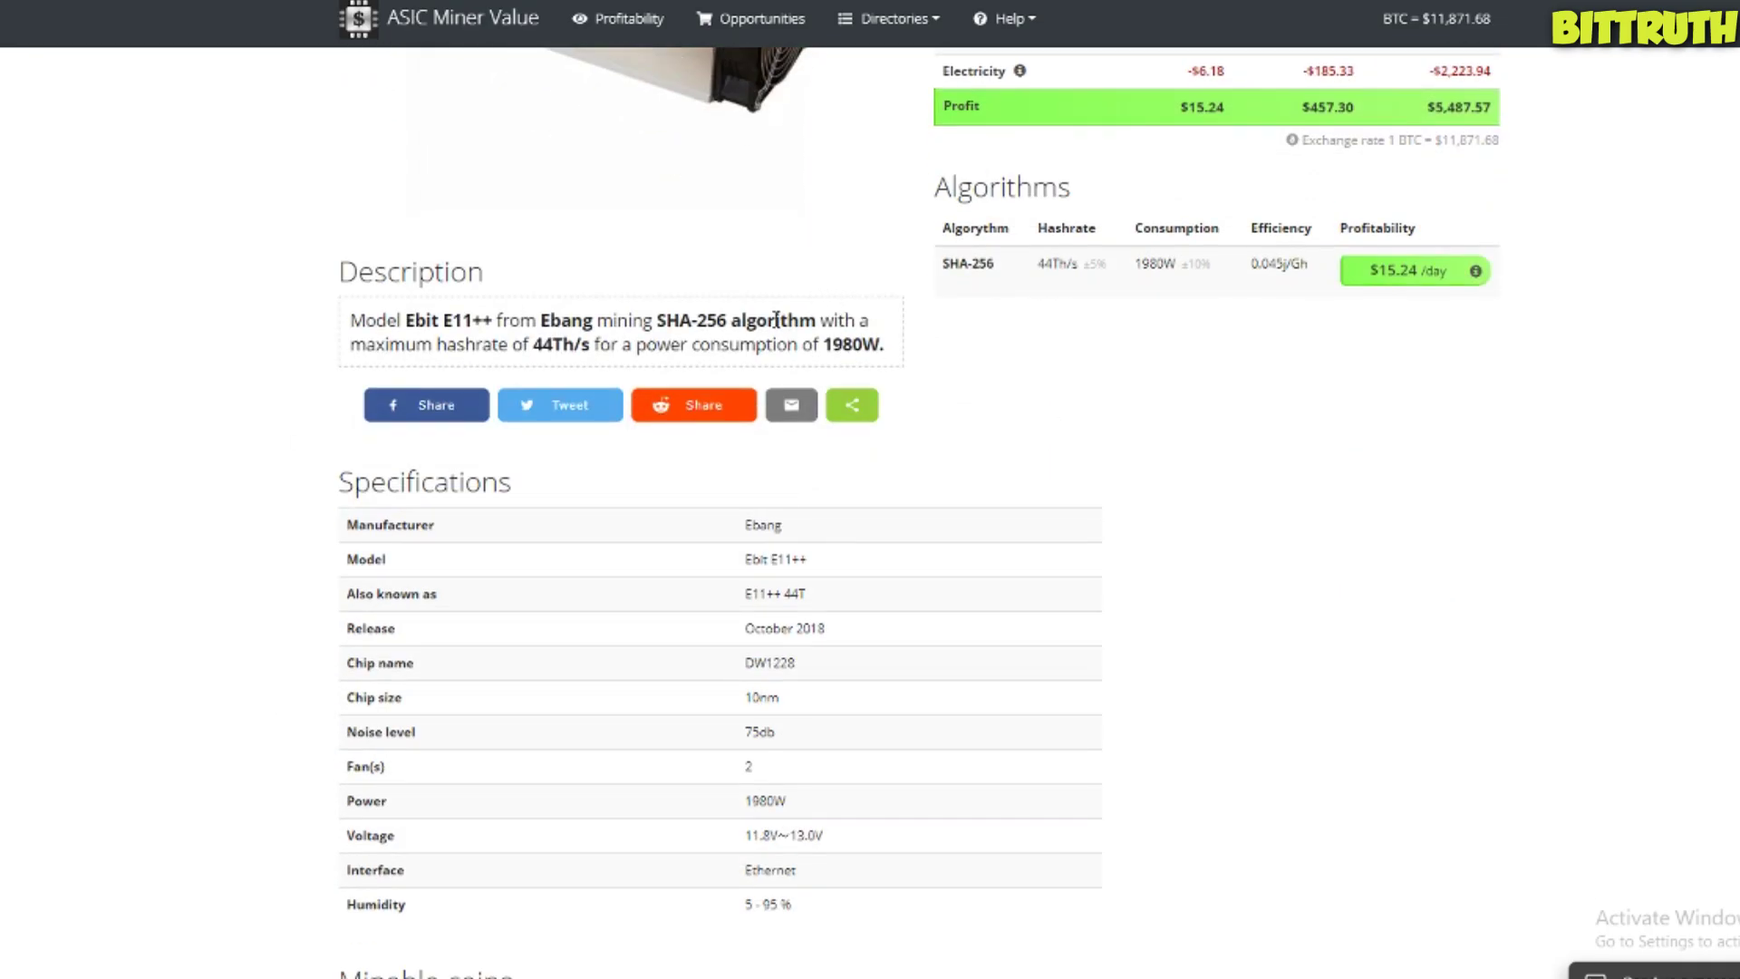
pyautogui.scroll(-4, 911, 358)
pyautogui.scroll(8, 909, 363)
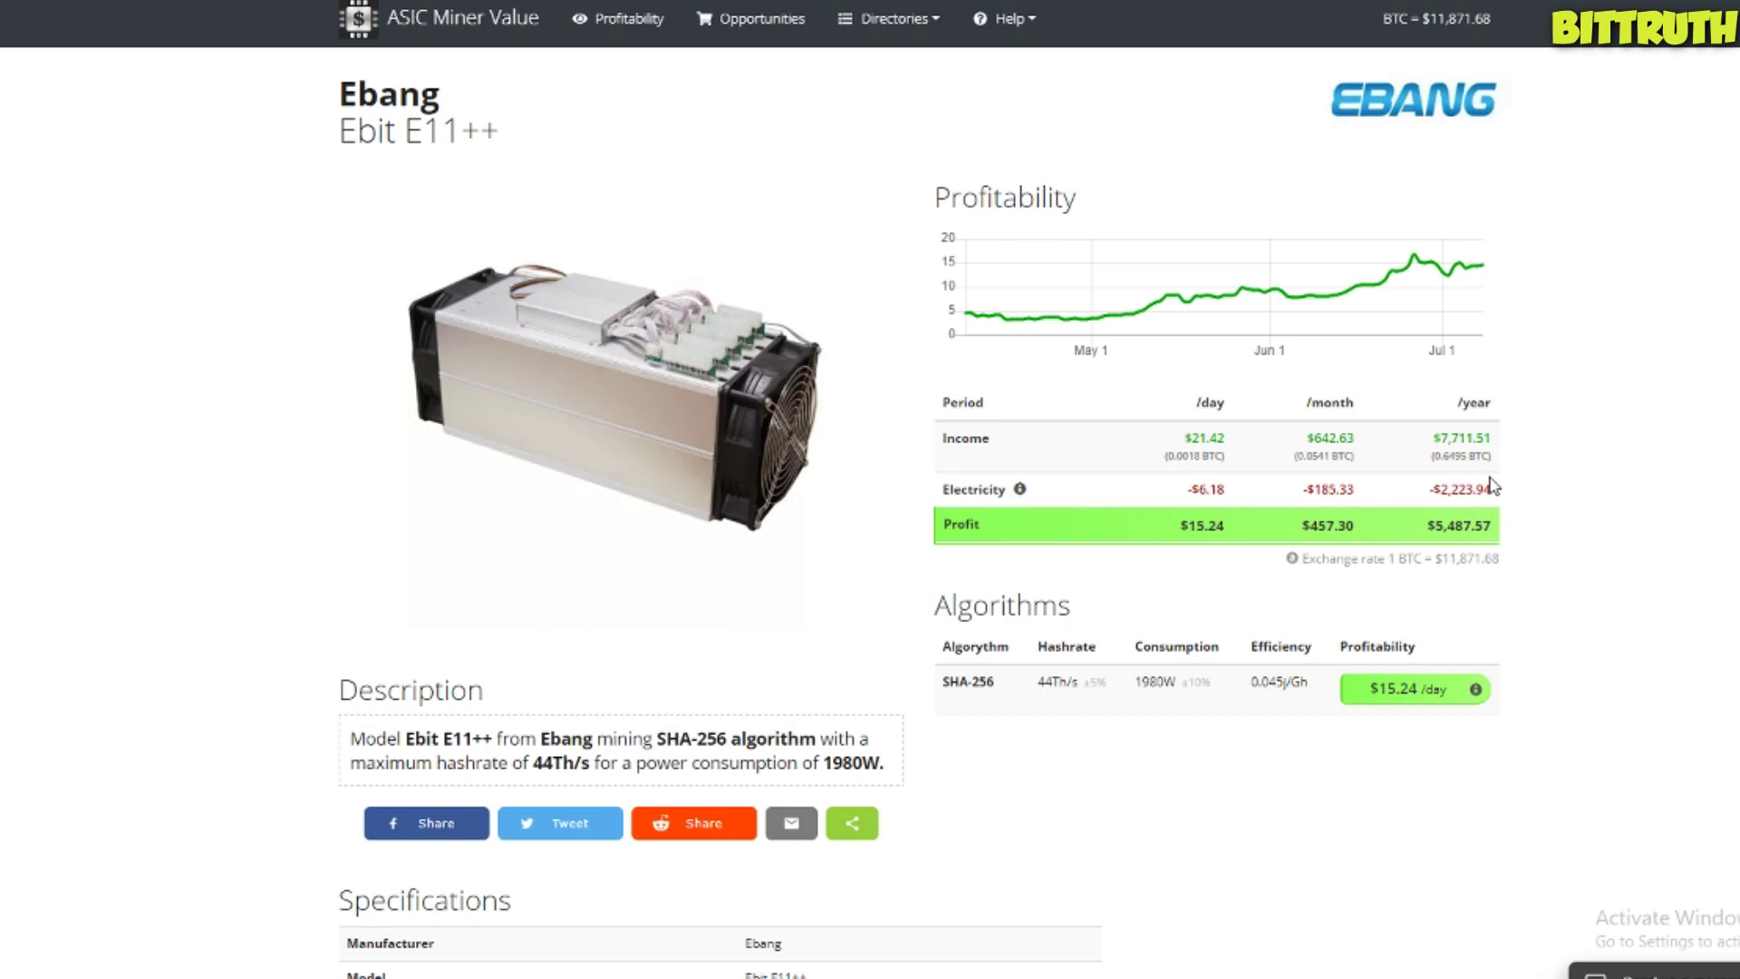
pyautogui.scroll(-5, 1723, 627)
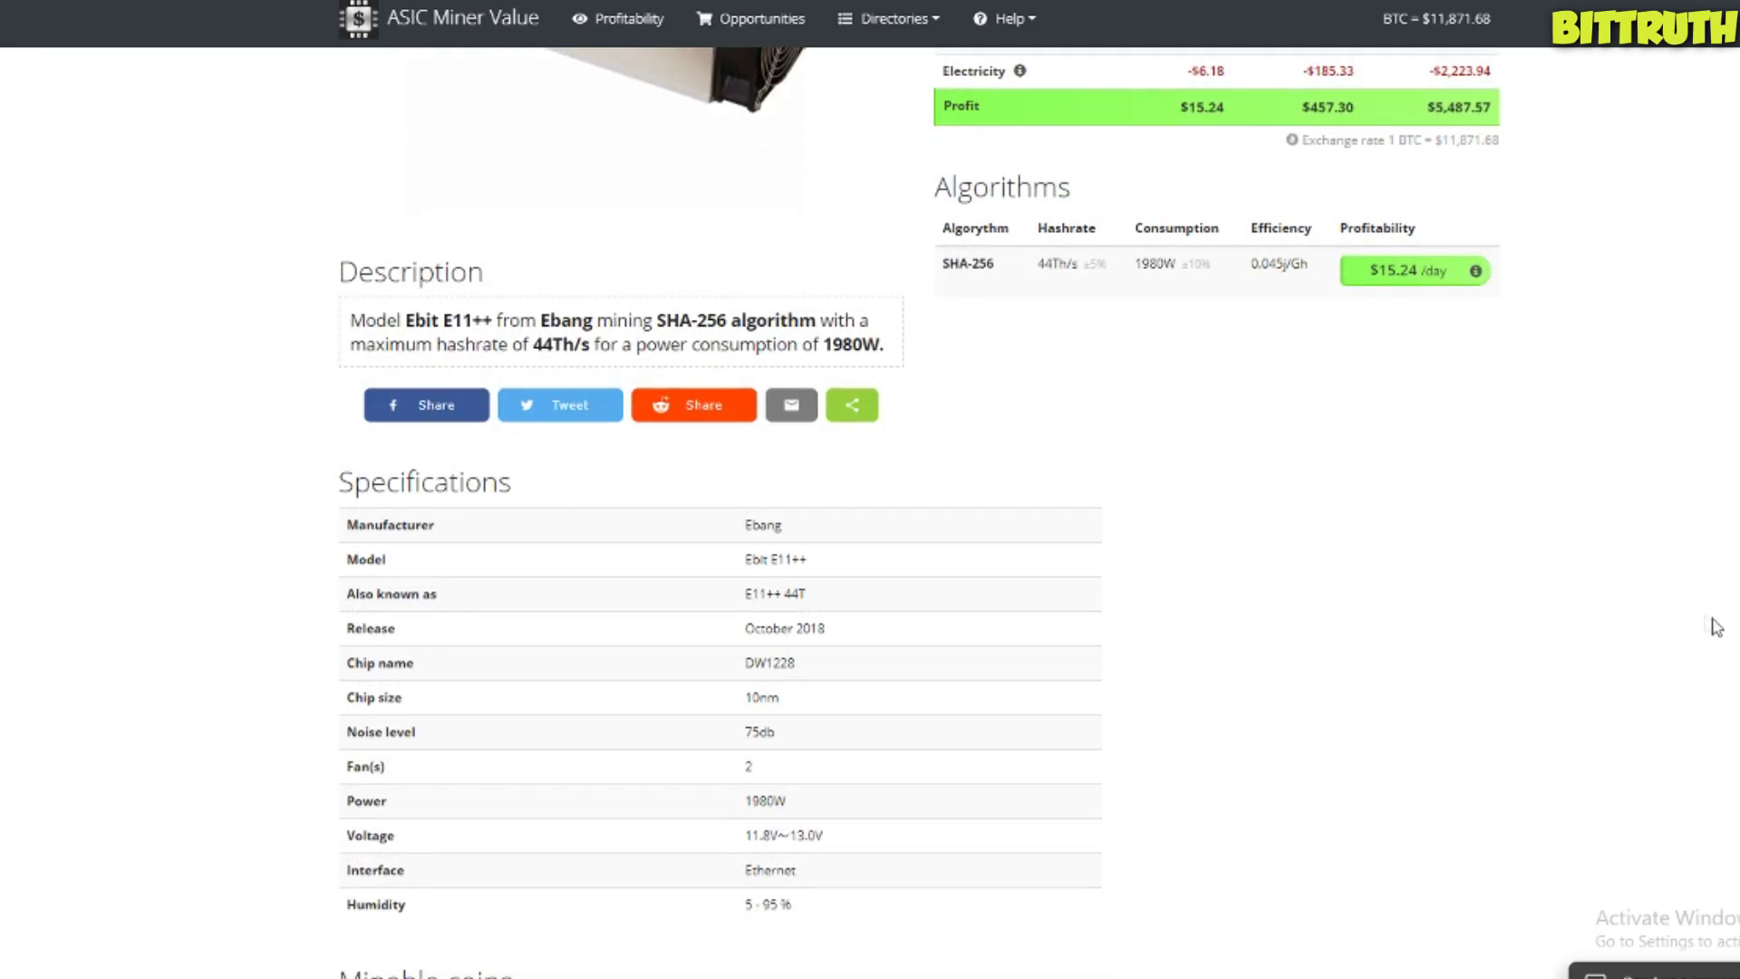
pyautogui.scroll(2, 1712, 622)
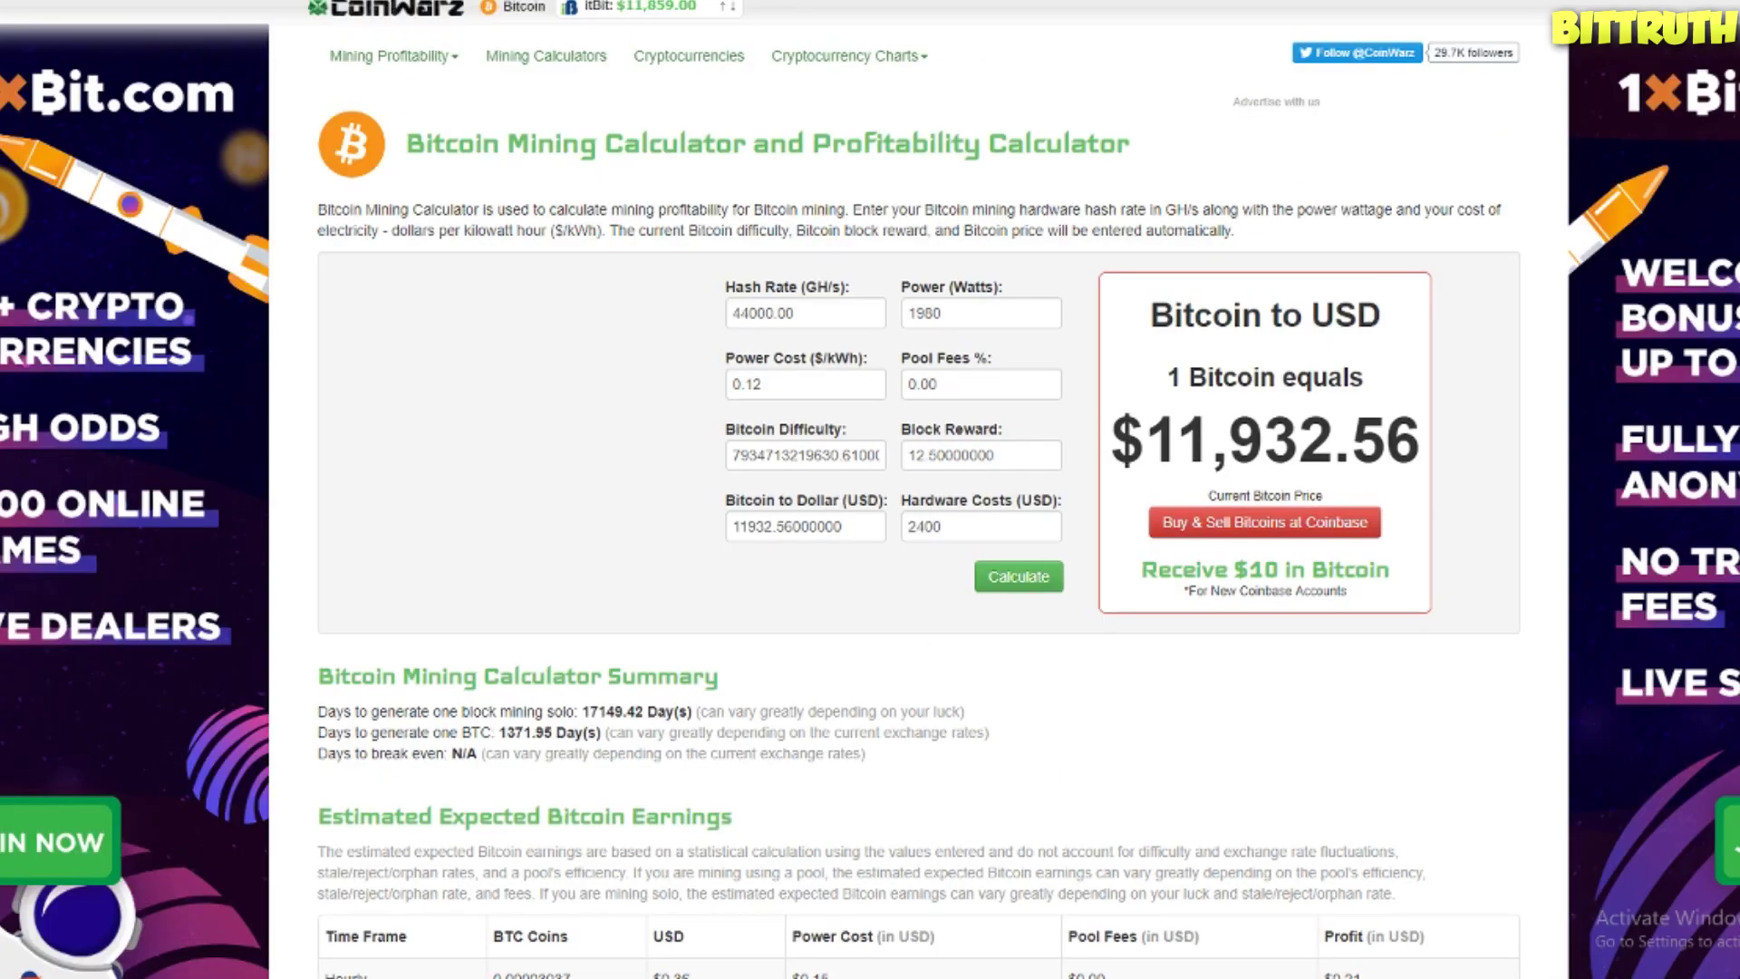
# - Recalculate for the Ebit E11++ (44000 GH/s, 1980 W, $2400): $10.94/day, 219.45-day break-even
pyautogui.click(1018, 576)
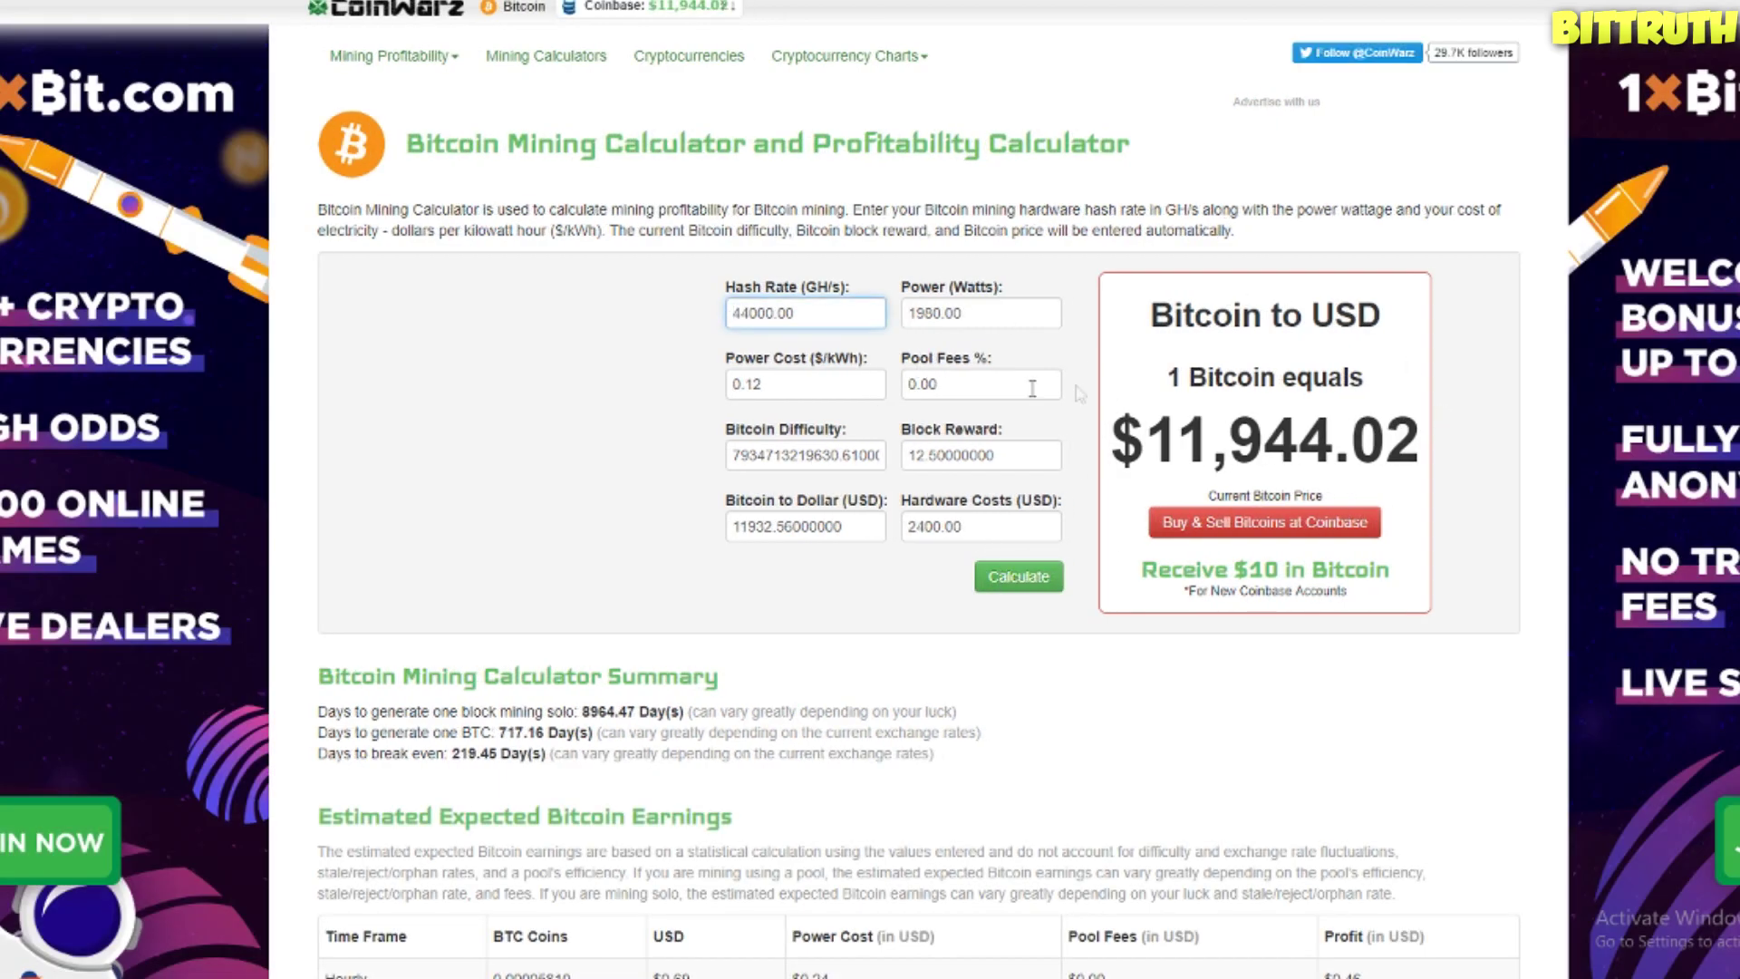
pyautogui.click(940, 660)
pyautogui.scroll(-4, 941, 660)
pyautogui.scroll(4, 961, 679)
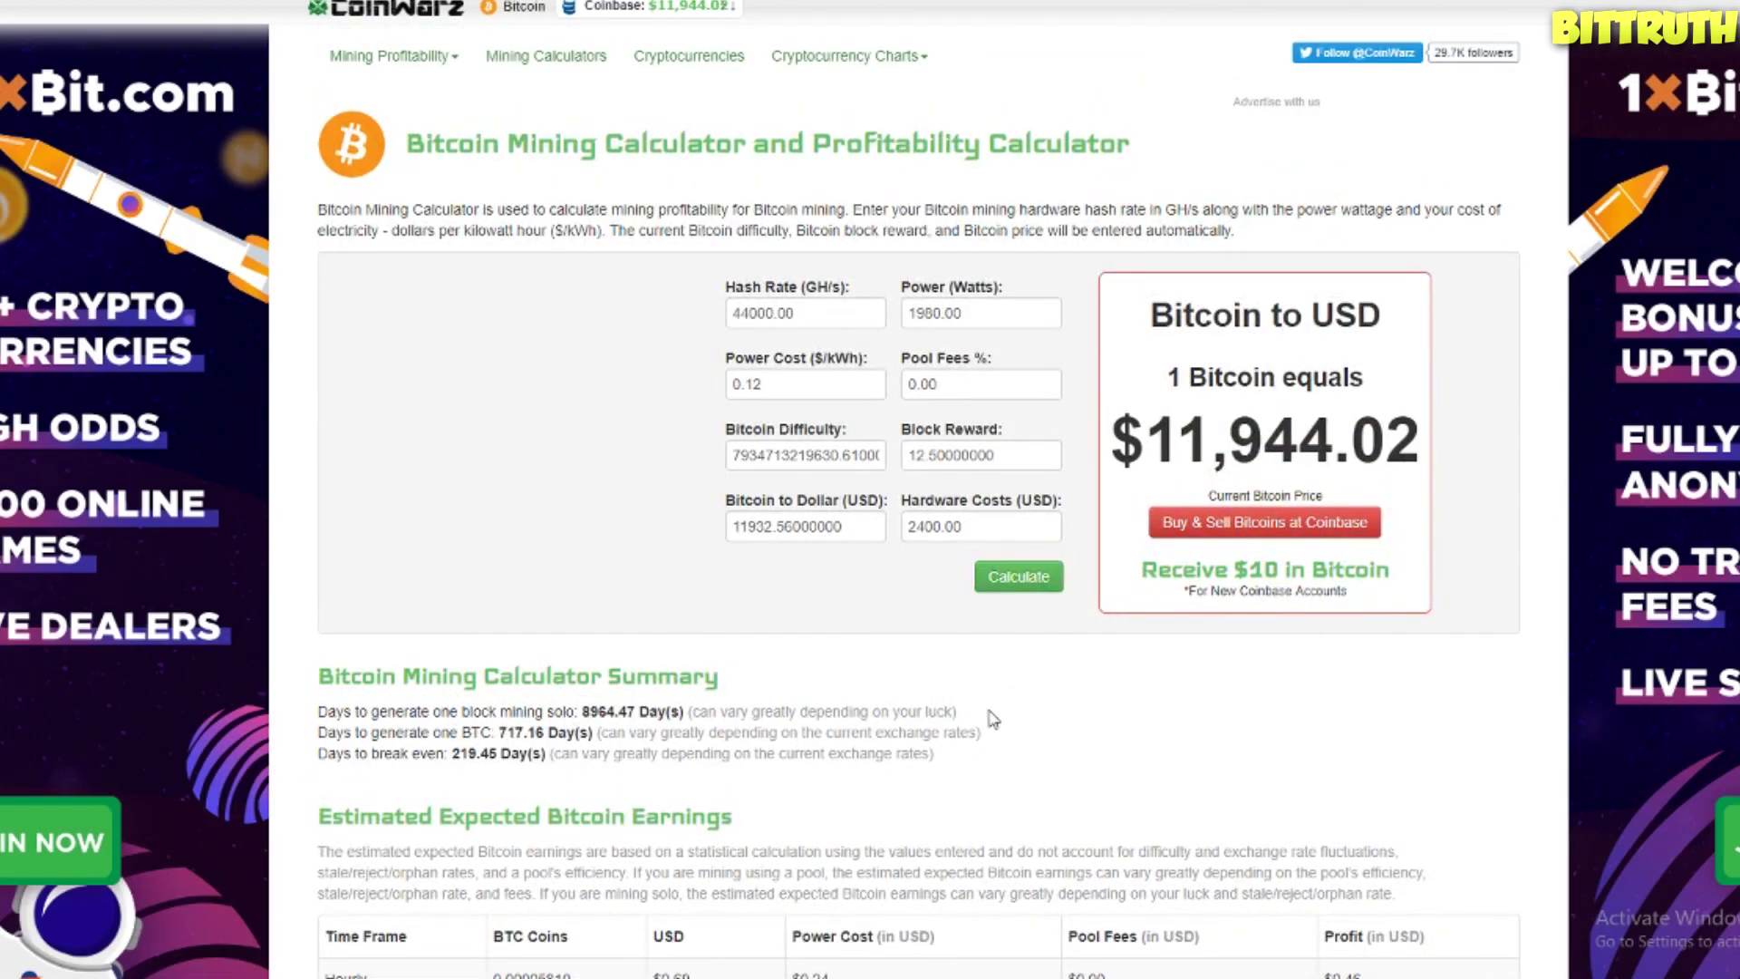
pyautogui.scroll(-3, 992, 719)
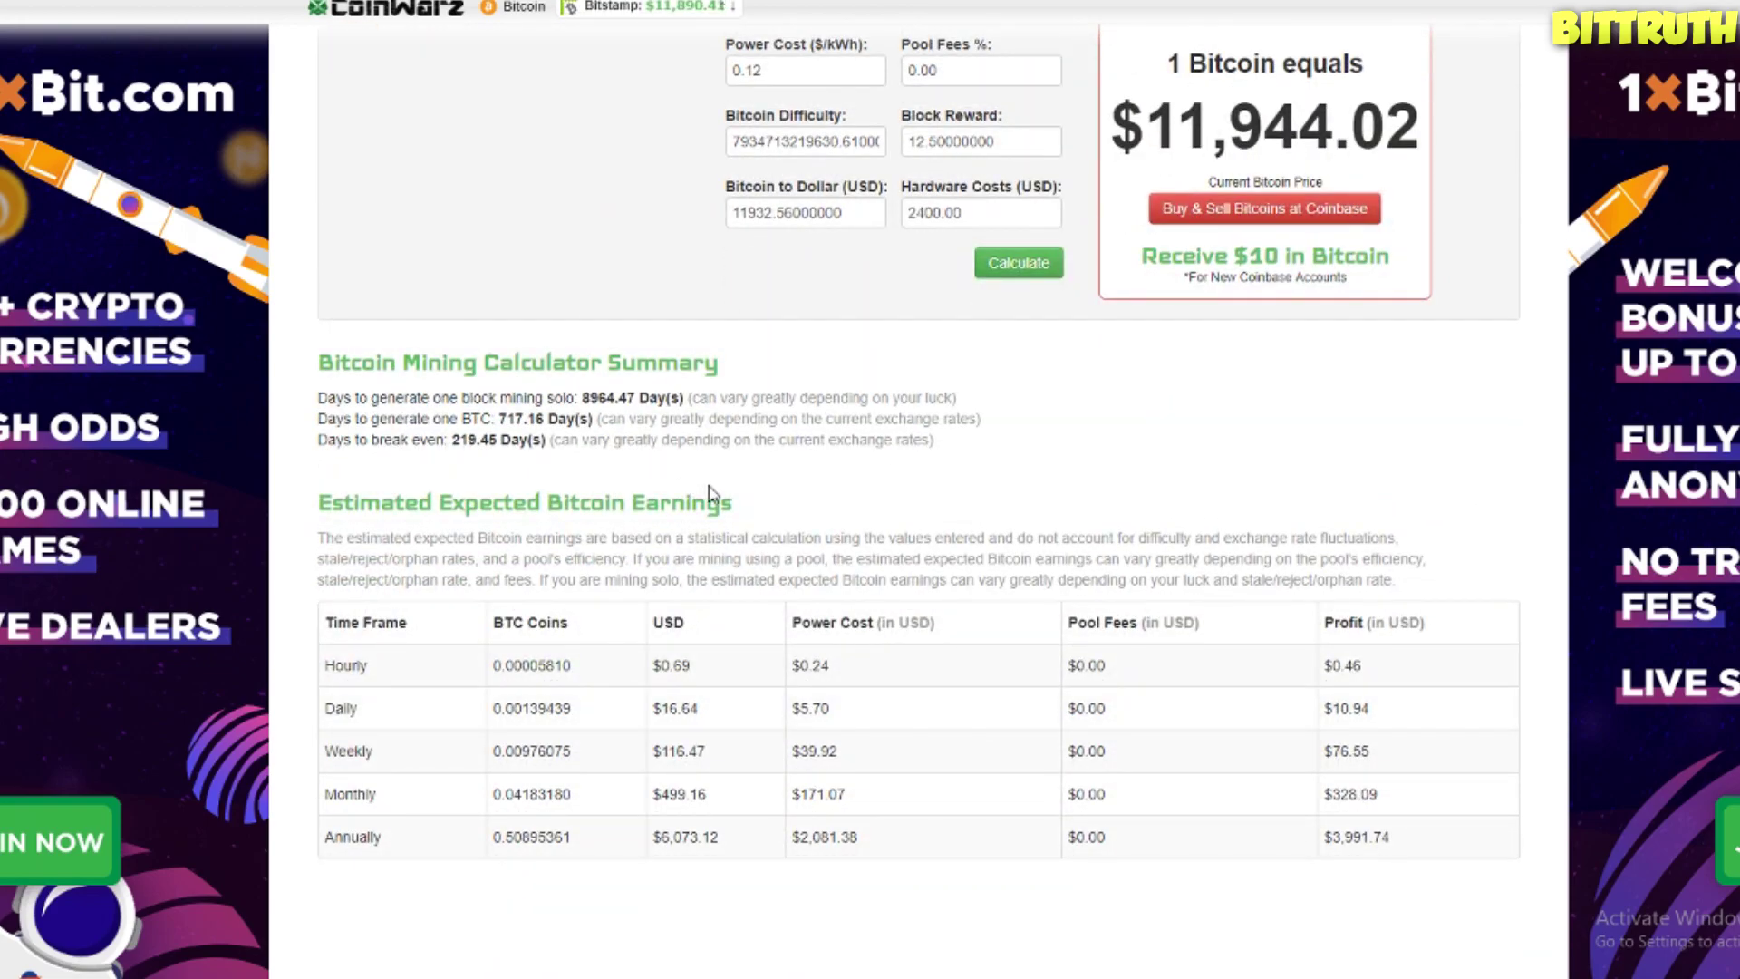
pyautogui.scroll(3, 710, 494)
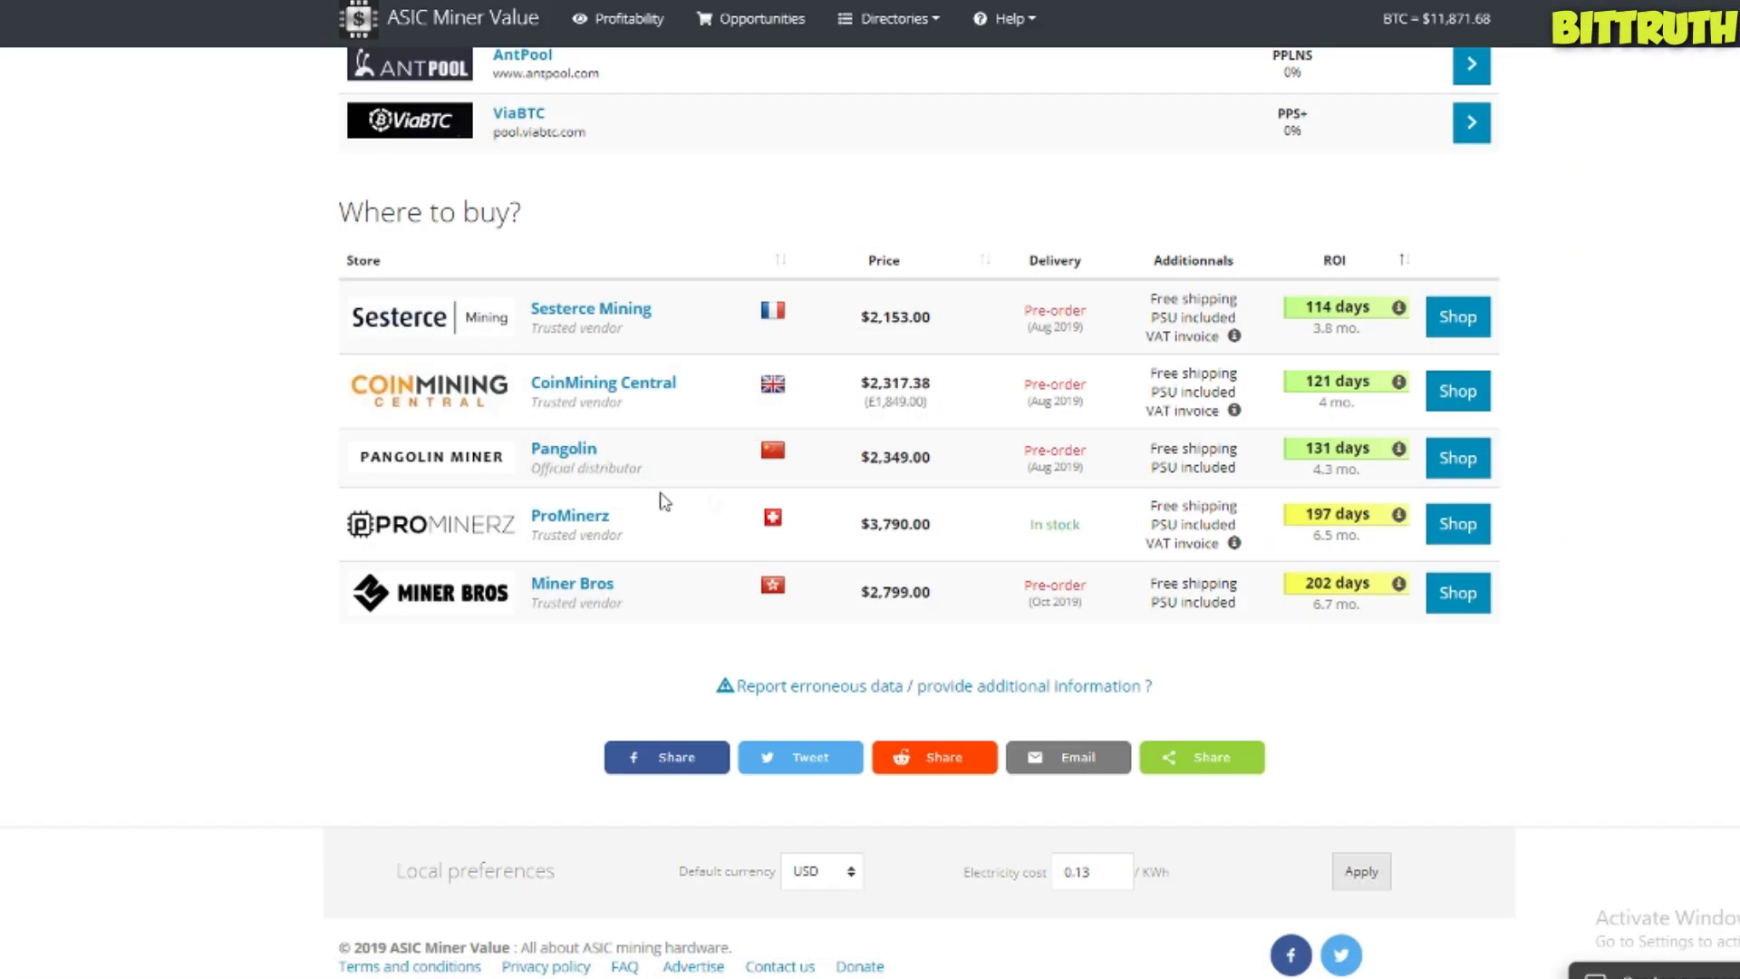
pyautogui.scroll(15, 978, 447)
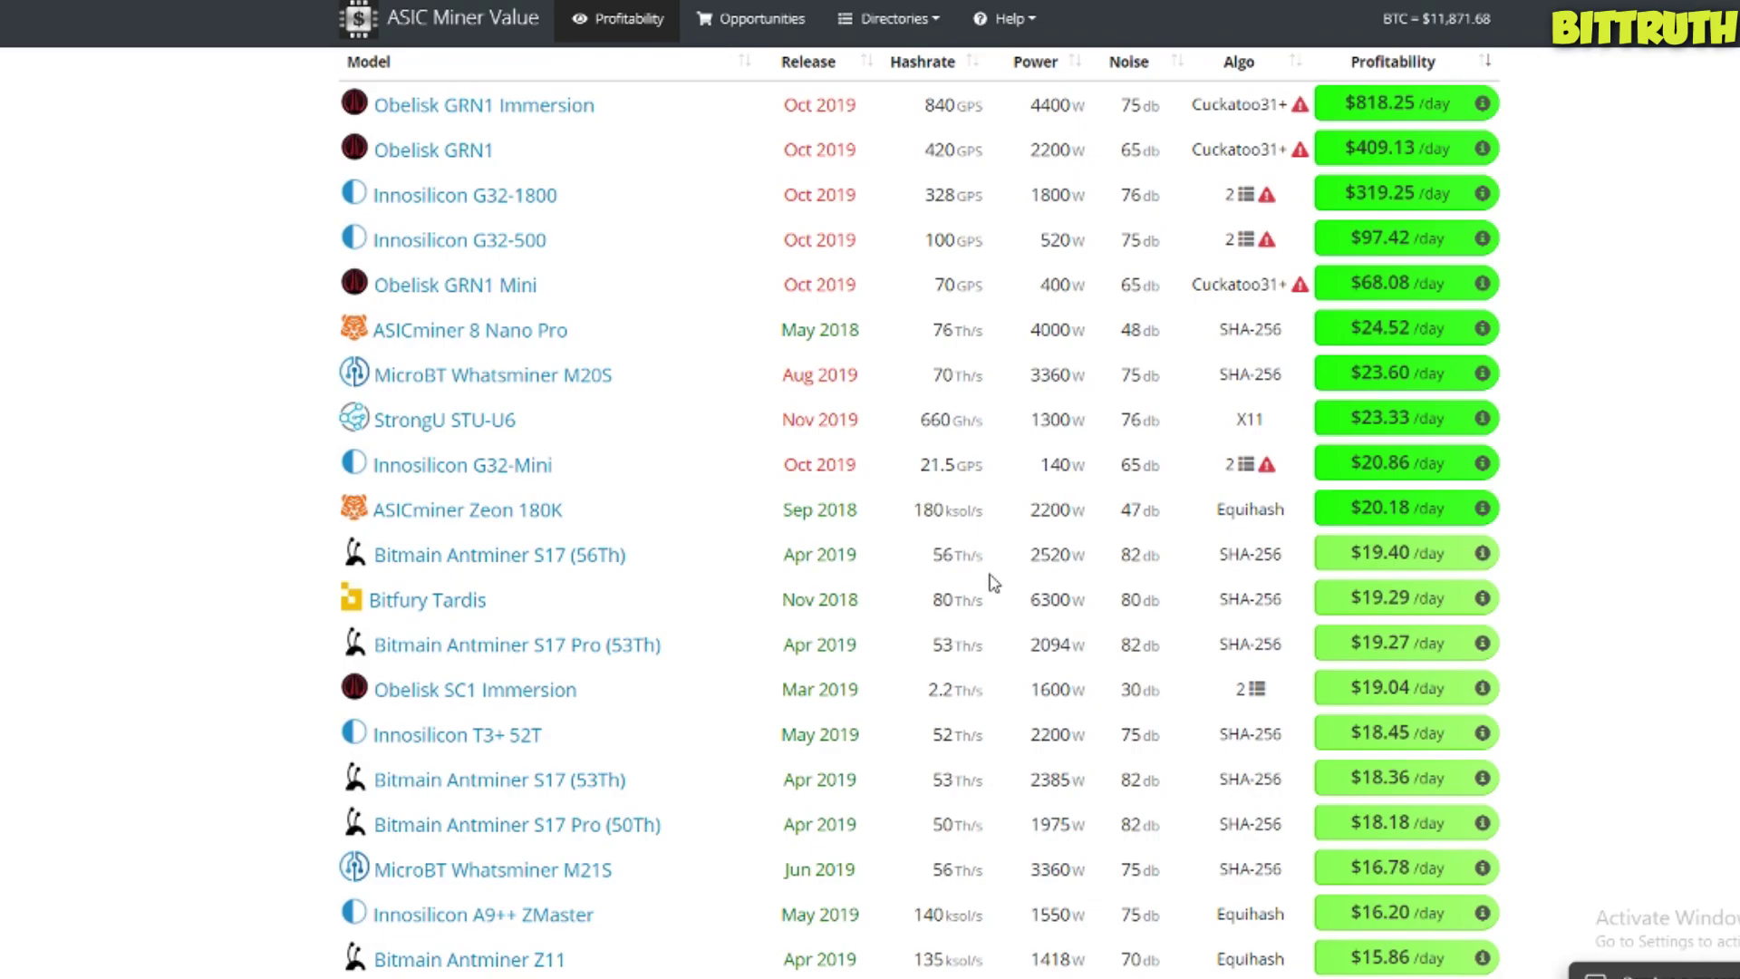
# - Scan the Miners profitability table and open the MicroBT Whatsminer M20S page
pyautogui.scroll(3, 994, 583)
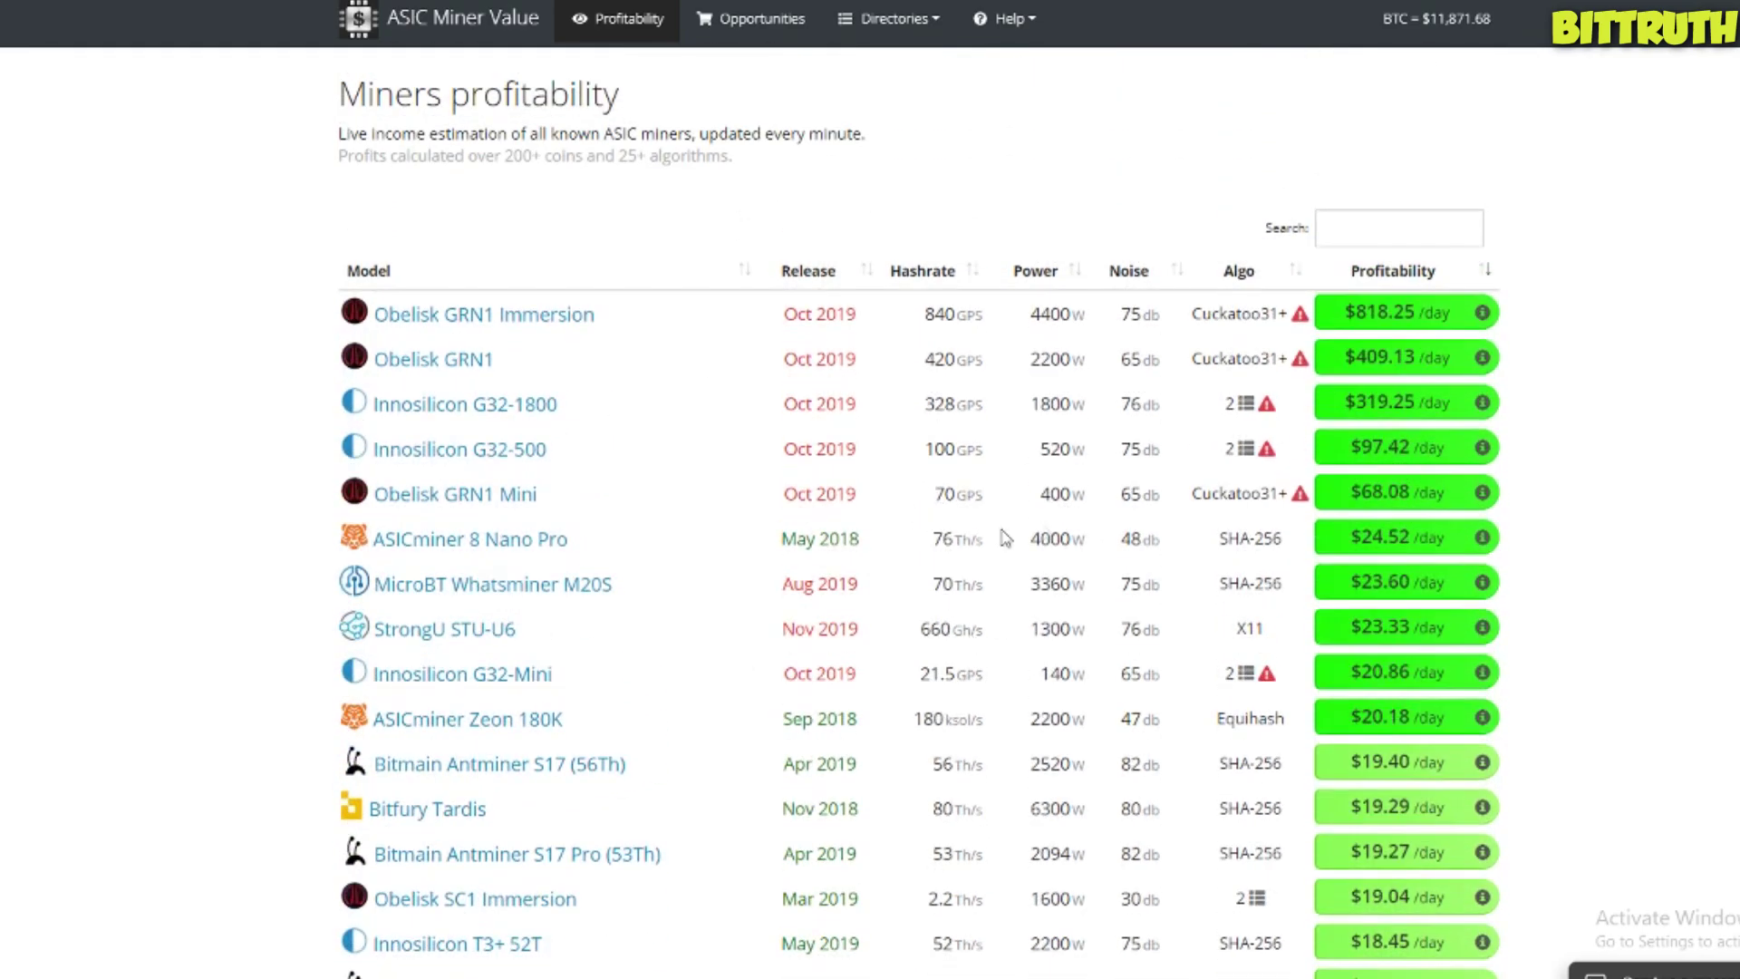
pyautogui.scroll(-2, 979, 516)
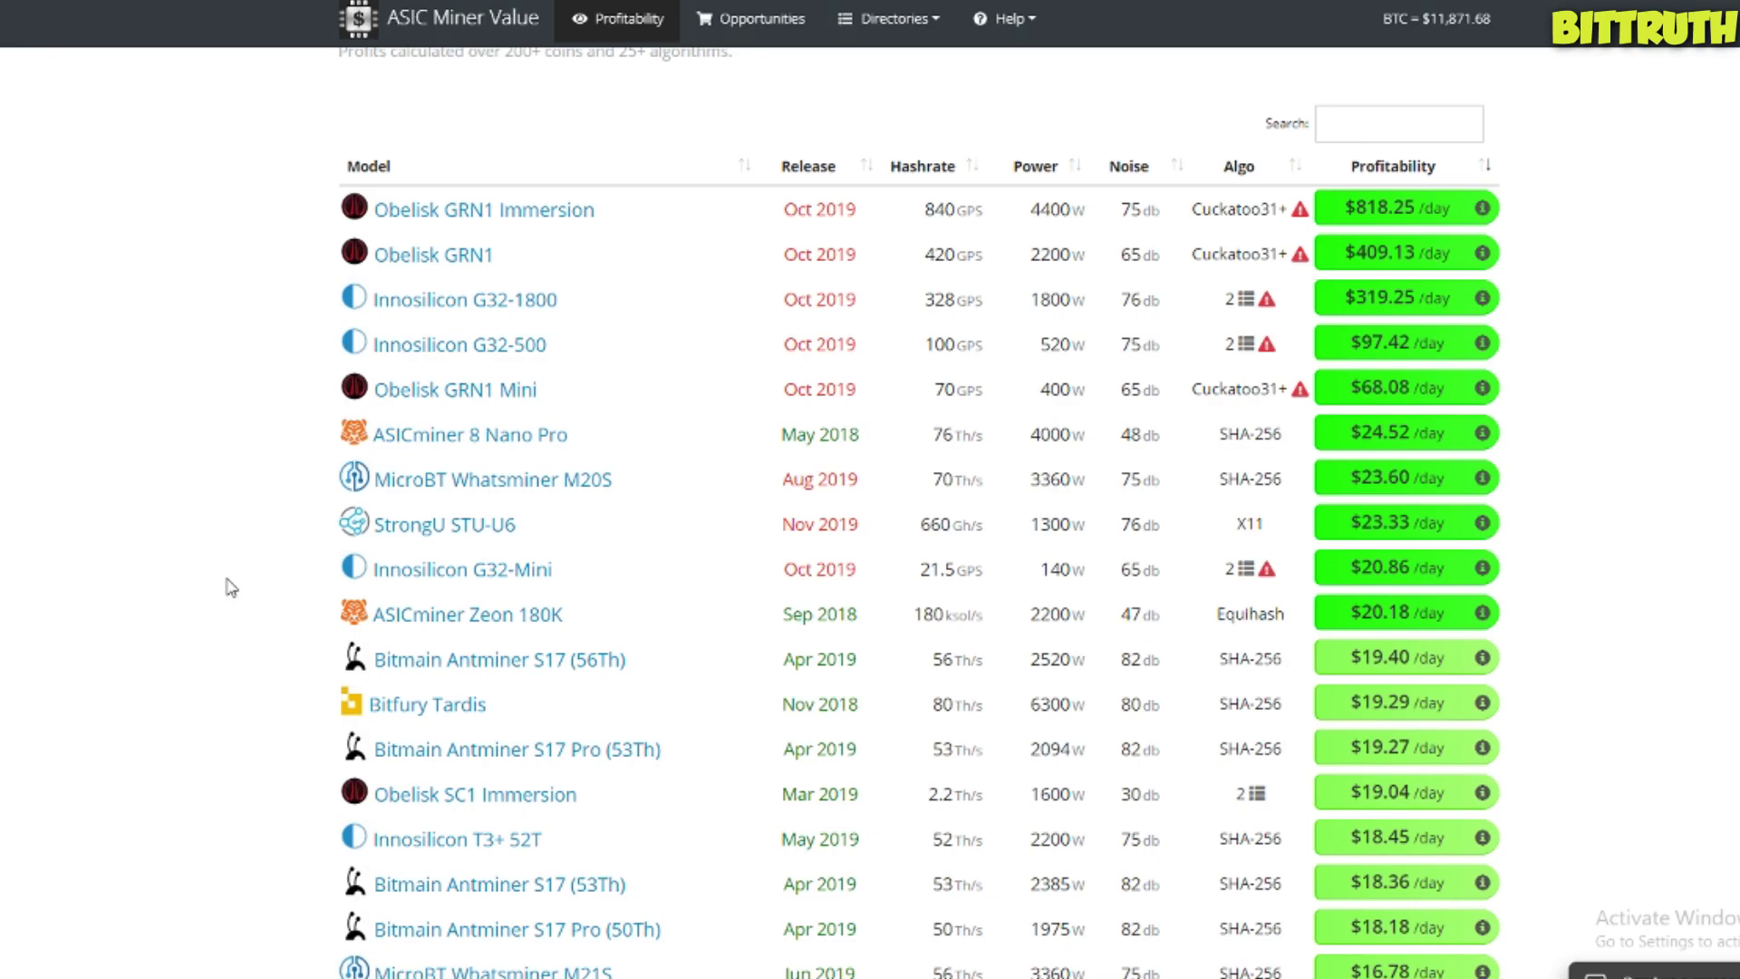
pyautogui.click(534, 480)
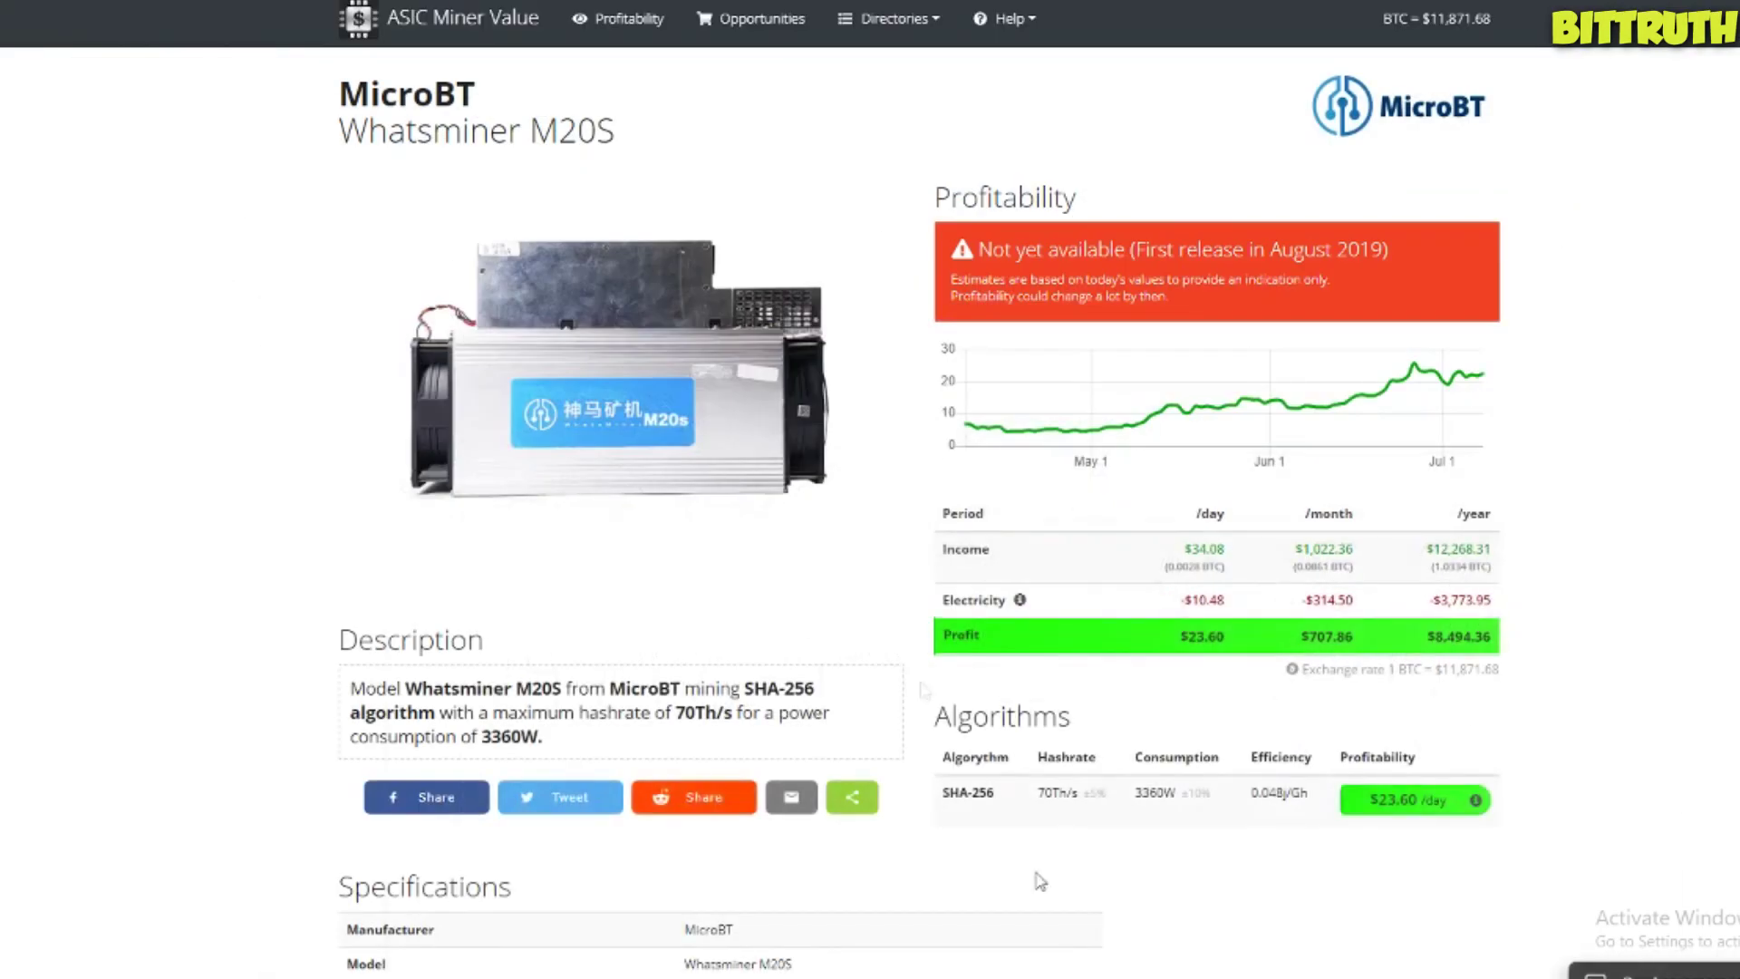
# - Review the Whatsminer M20S page's $23.60 daily profit and store prices with ROI days
pyautogui.scroll(-5, 1042, 798)
pyautogui.scroll(-10, 1044, 732)
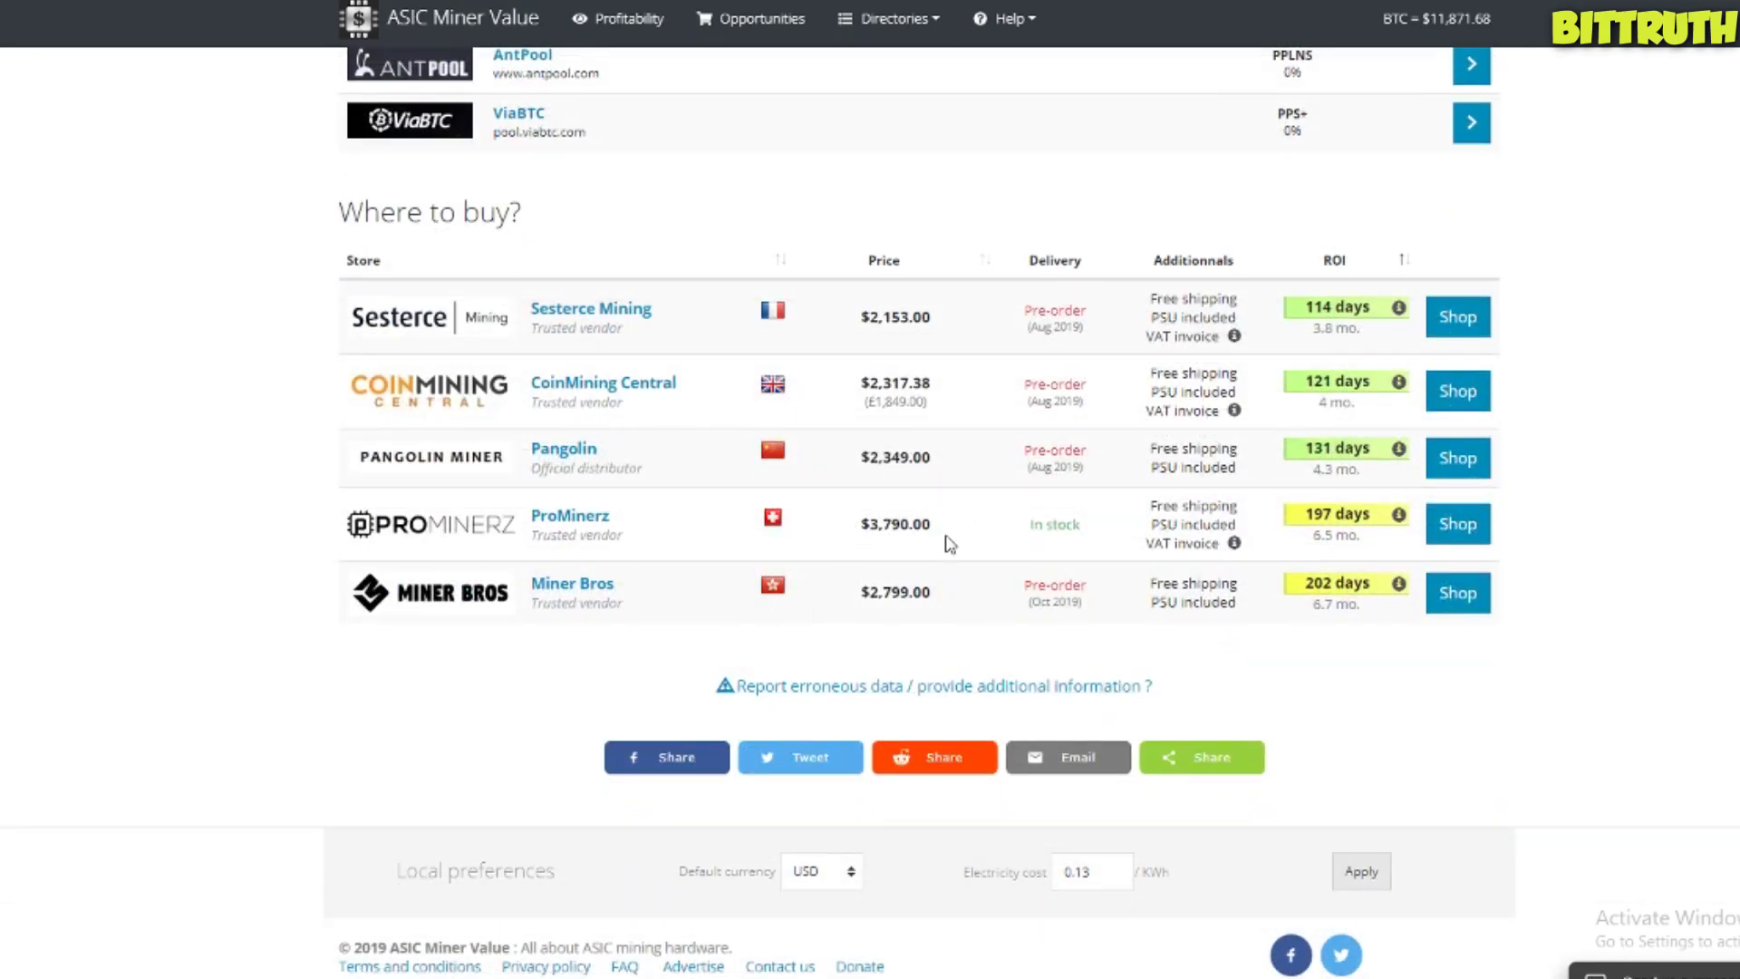
pyautogui.scroll(1, 947, 542)
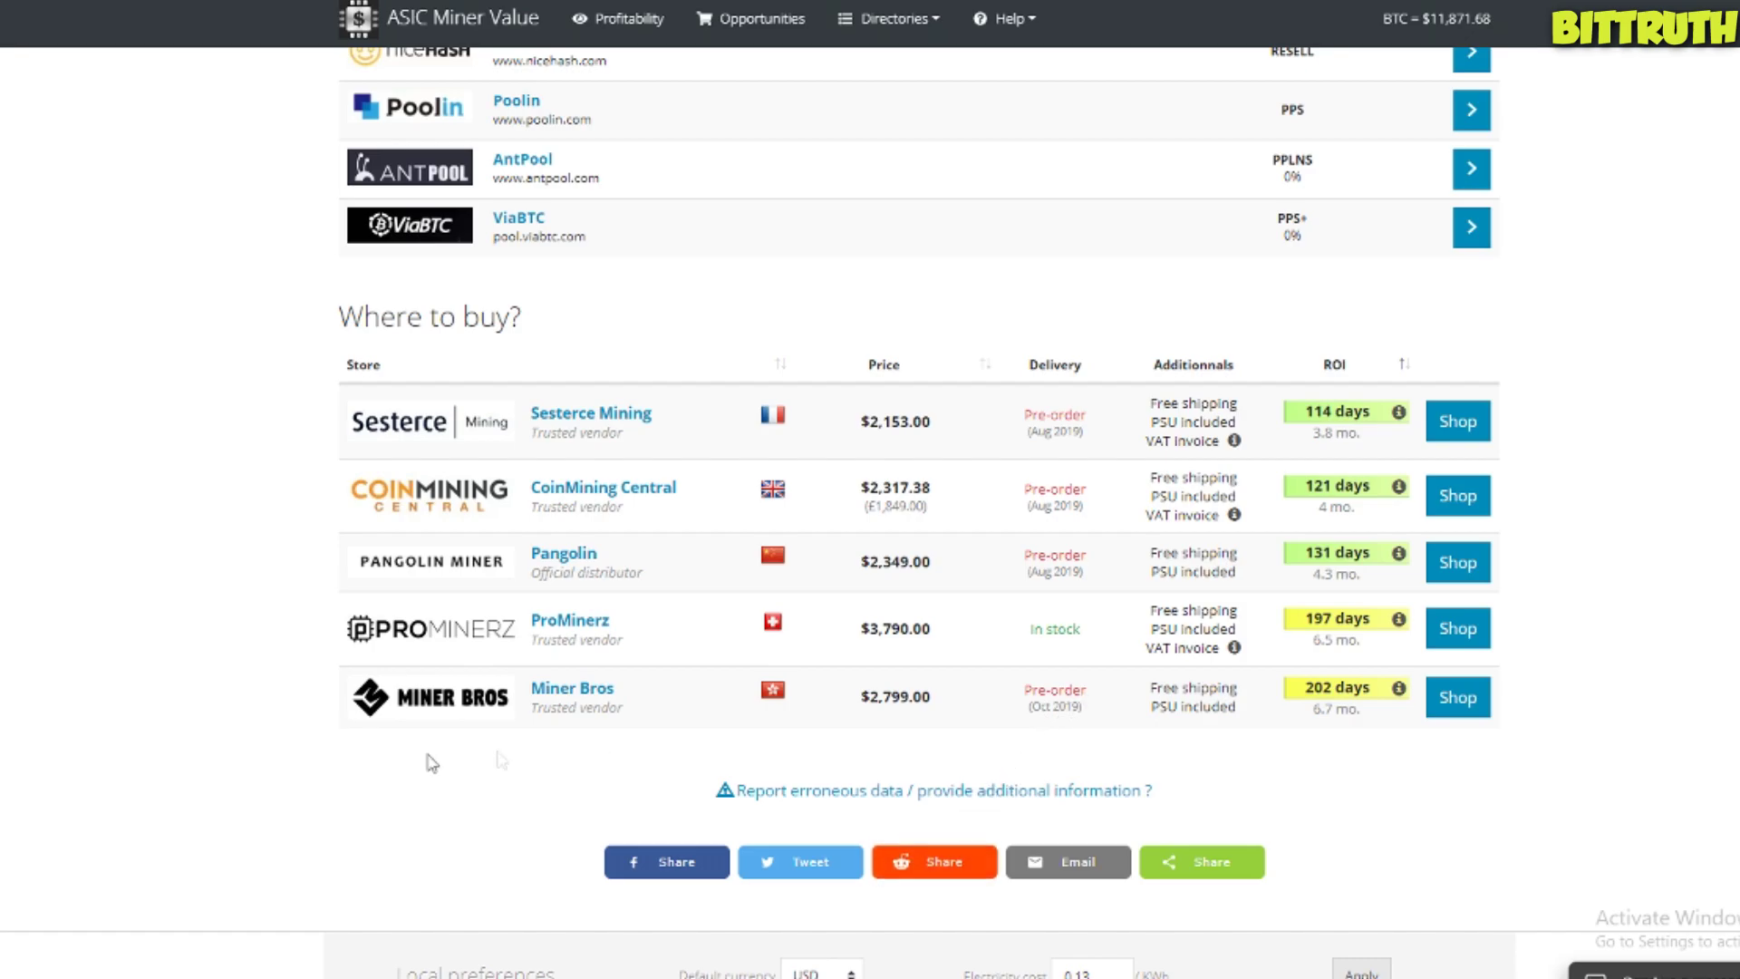
pyautogui.scroll(5, 376, 766)
pyautogui.scroll(12, 381, 734)
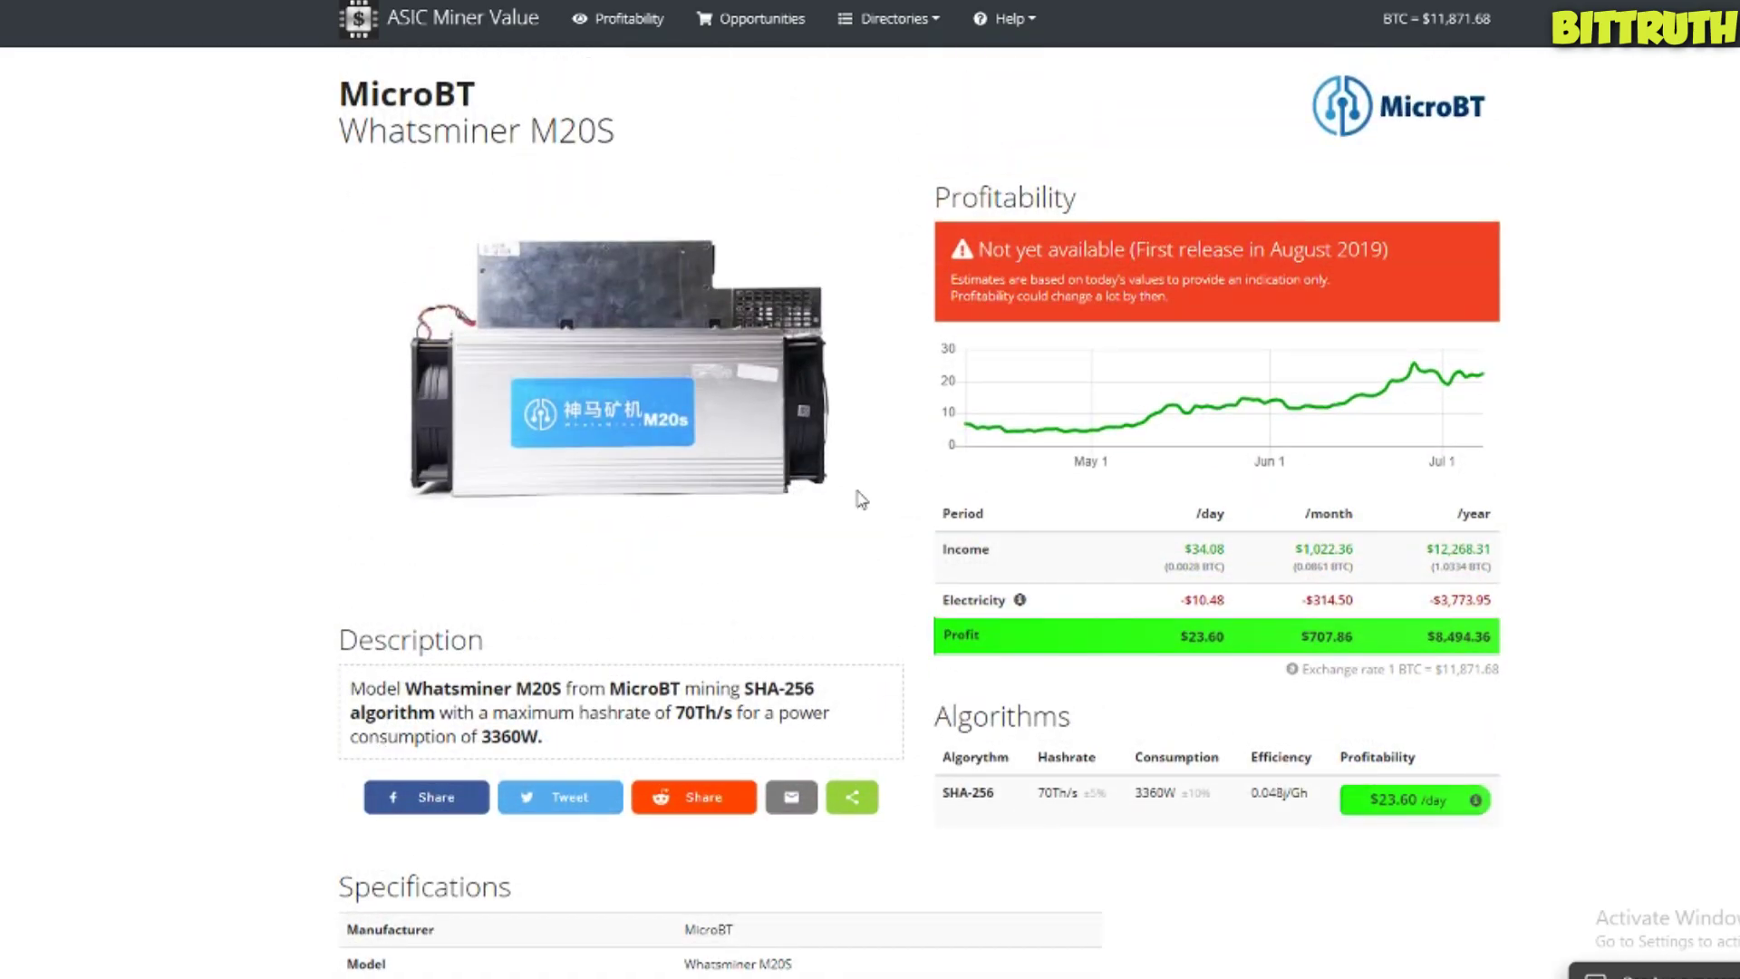
pyautogui.scroll(-9, 861, 500)
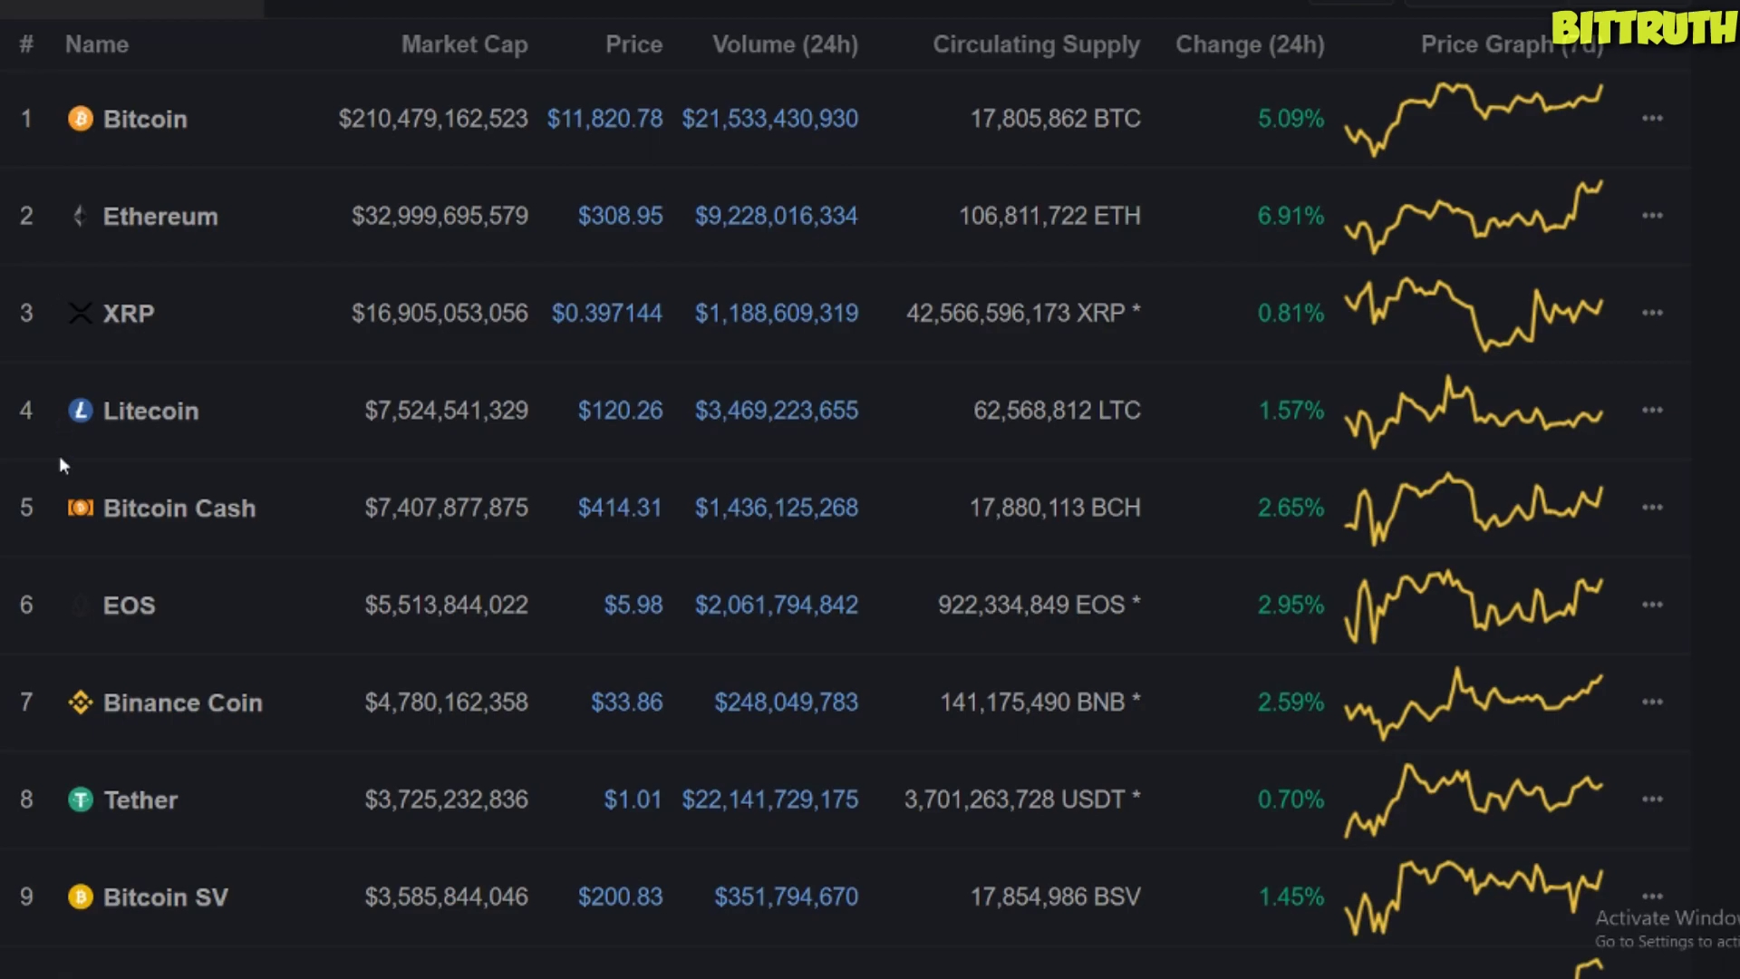
# - Review the Antminer S17 (56Th) vendor listings and ROI table
pyautogui.scroll(5, 58, 454)
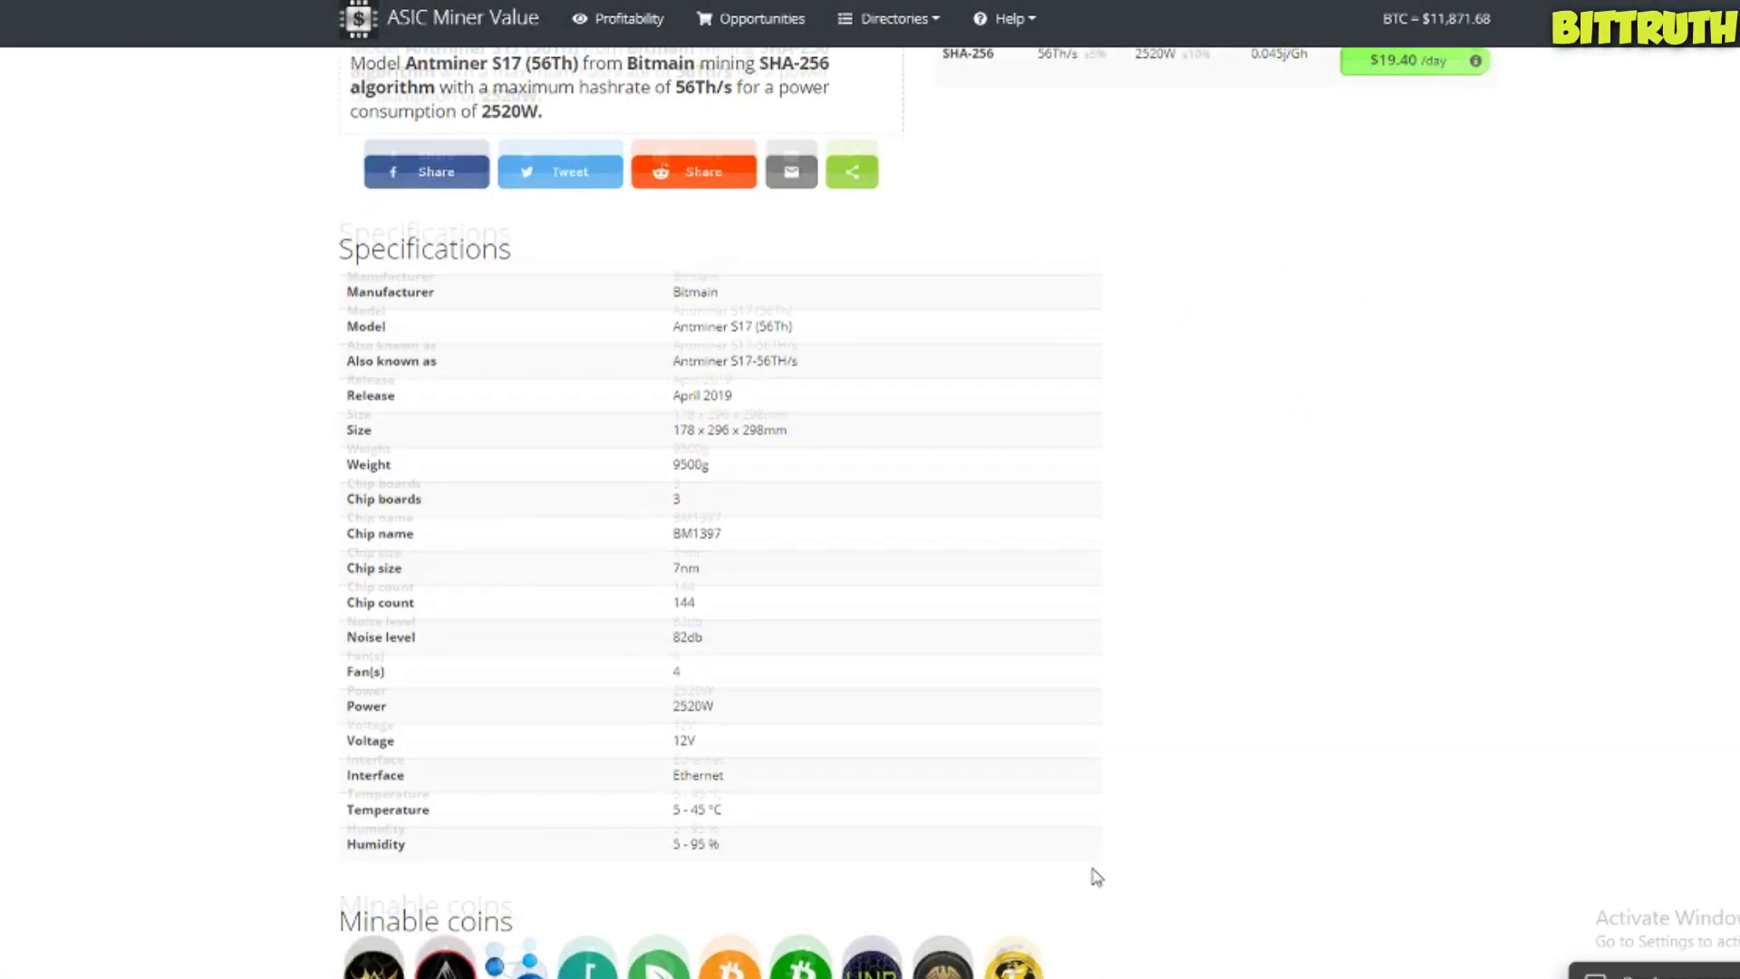
pyautogui.scroll(-10, 1096, 877)
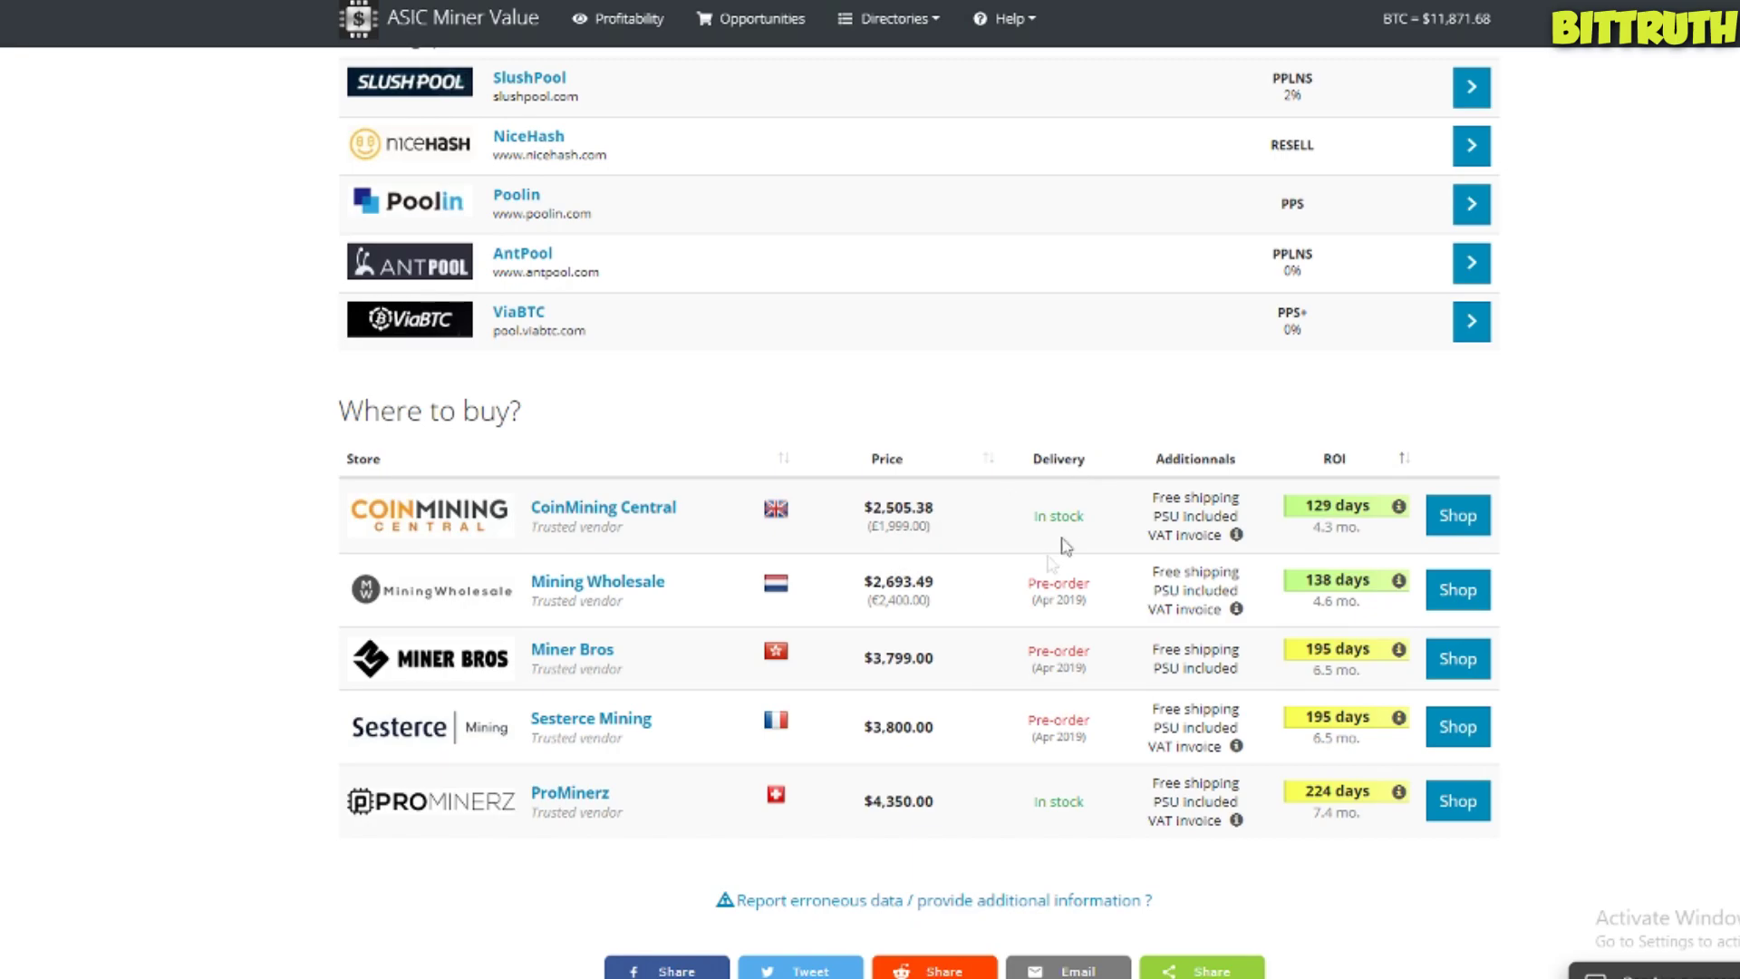
pyautogui.scroll(15, 1029, 738)
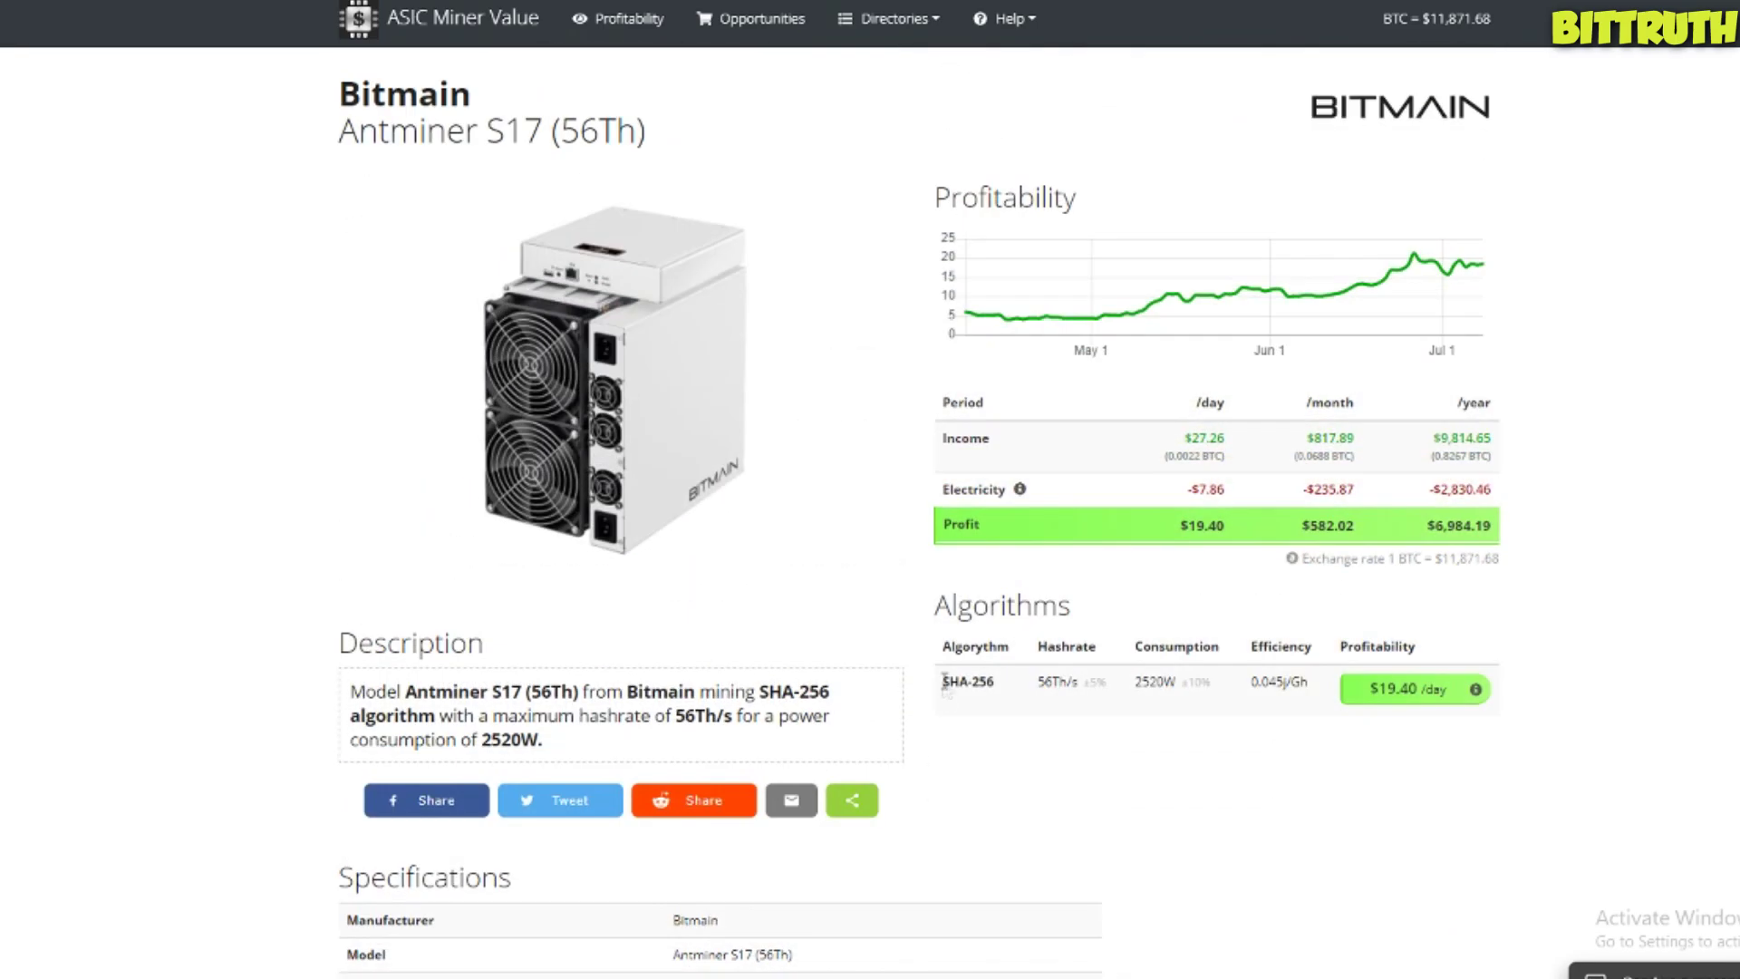
pyautogui.scroll(-10, 944, 689)
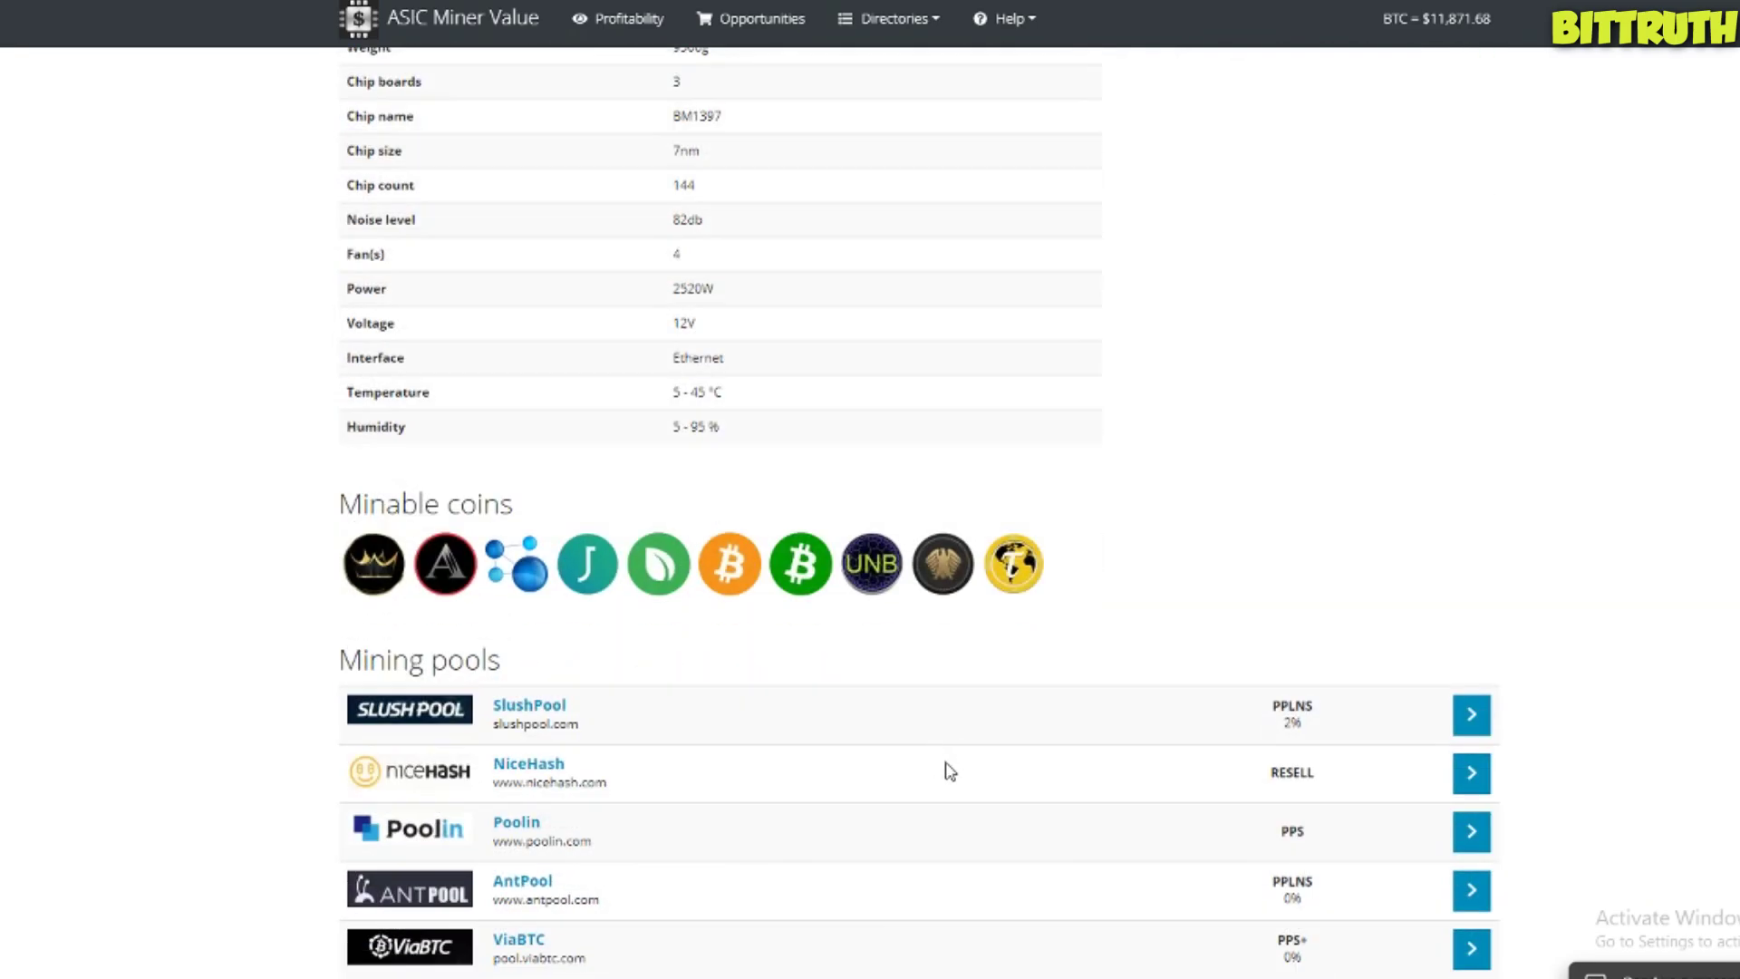
pyautogui.scroll(-4, 947, 783)
pyautogui.scroll(-1, 949, 784)
pyautogui.scroll(-2, 948, 784)
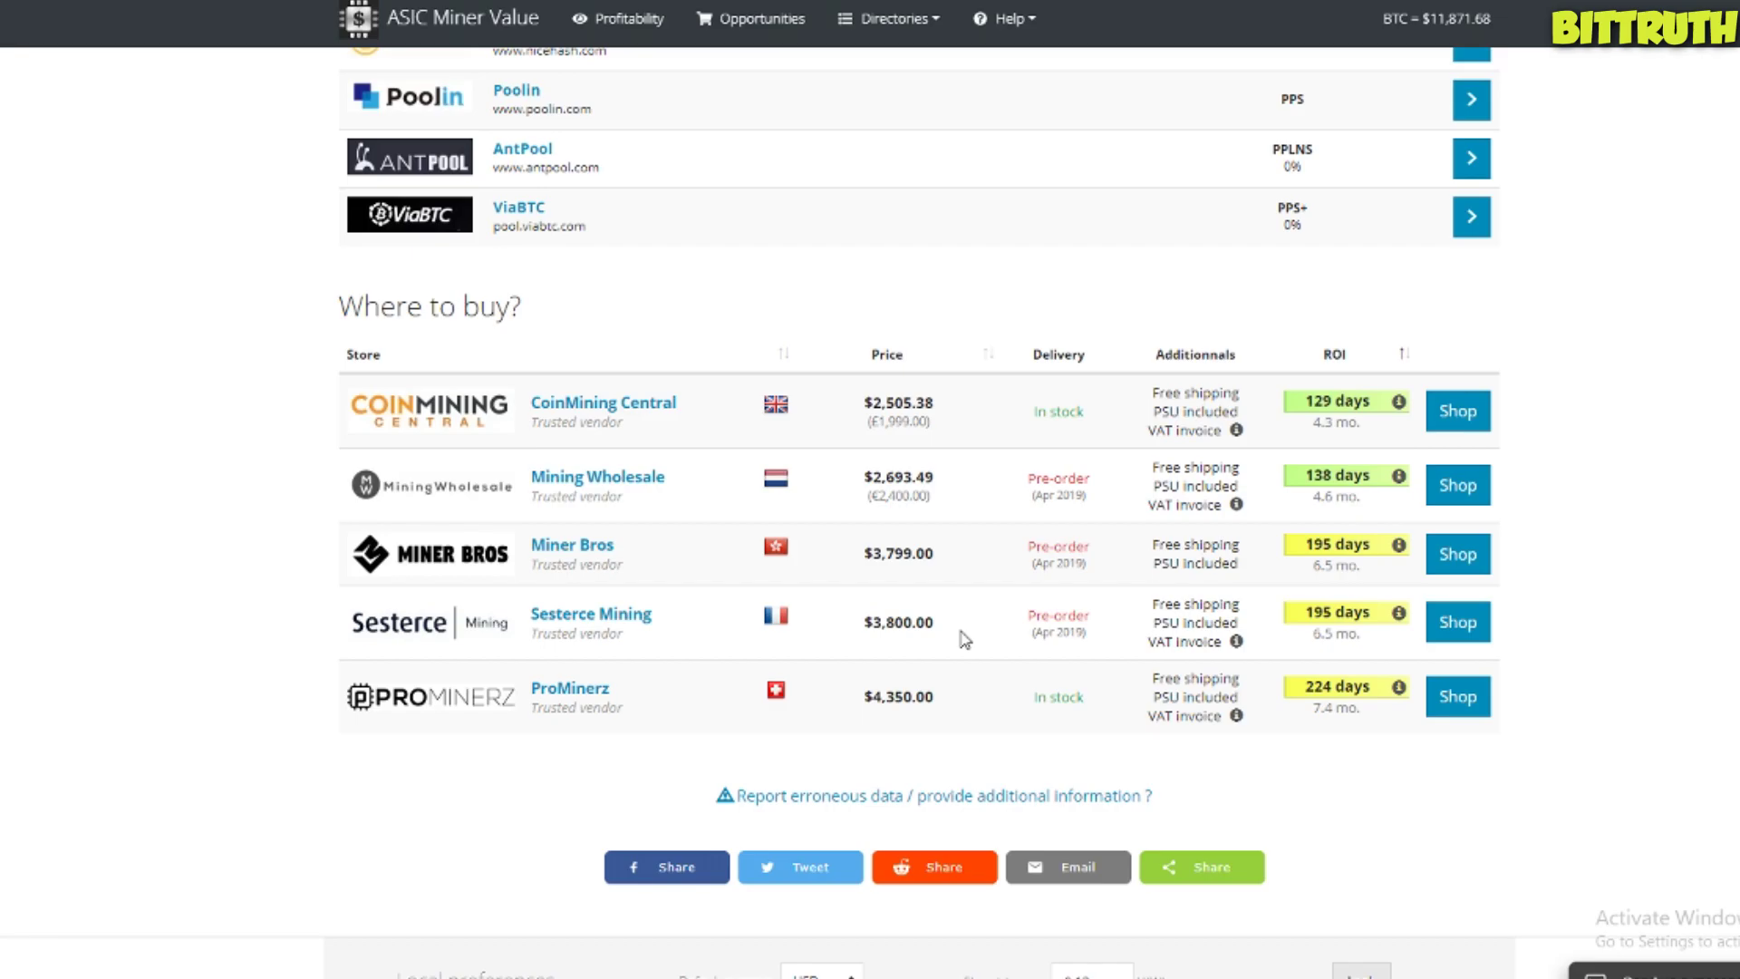
pyautogui.scroll(4, 963, 634)
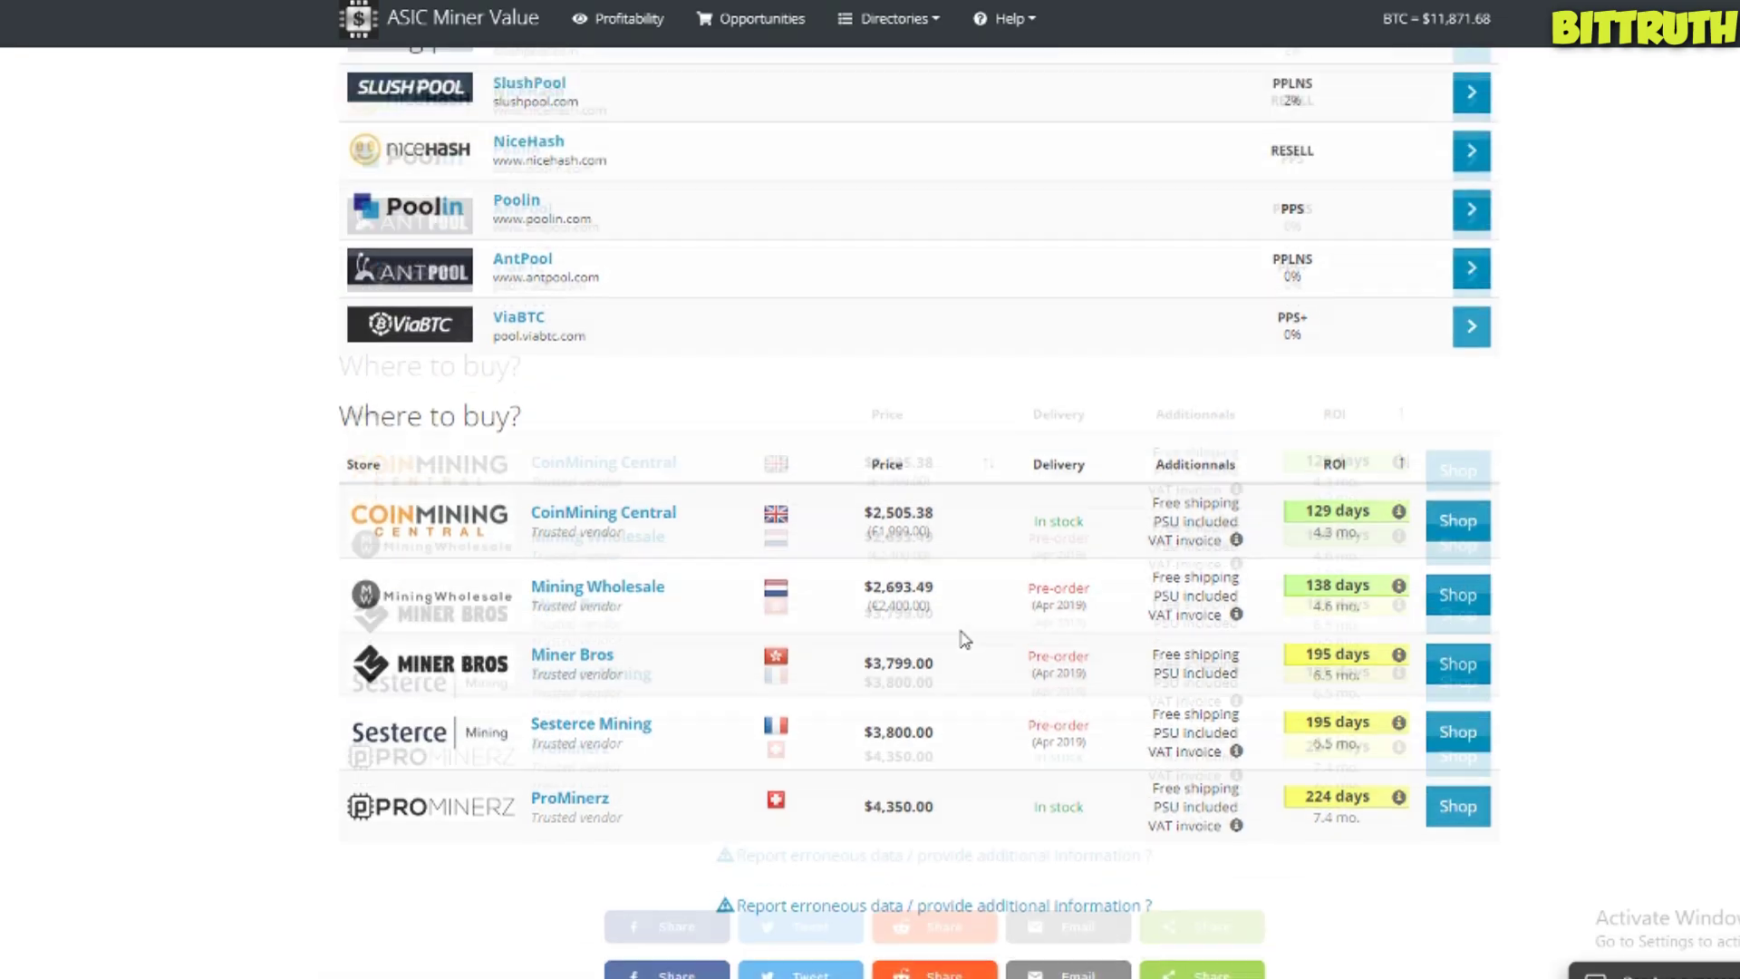
pyautogui.scroll(-6, 959, 670)
pyautogui.scroll(2, 956, 702)
# - Return to the miners profitability ranking, from $818.25/day down to about $7.22/day
pyautogui.scroll(2, 957, 702)
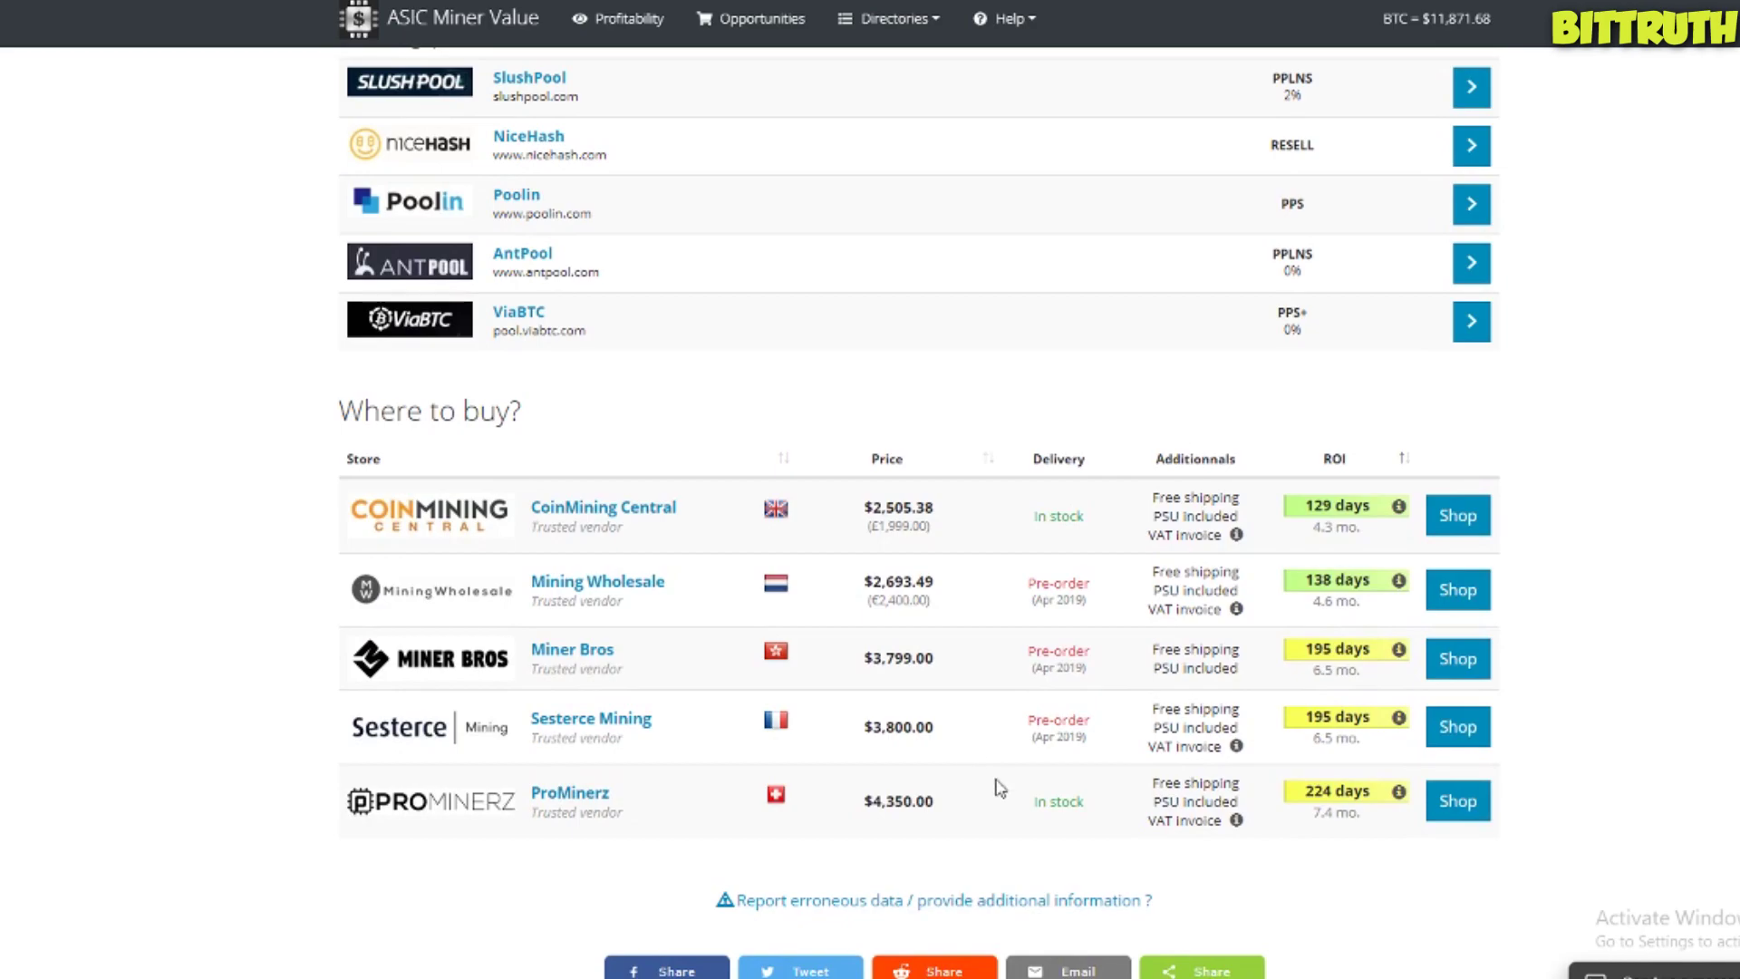
pyautogui.scroll(-1, 1000, 787)
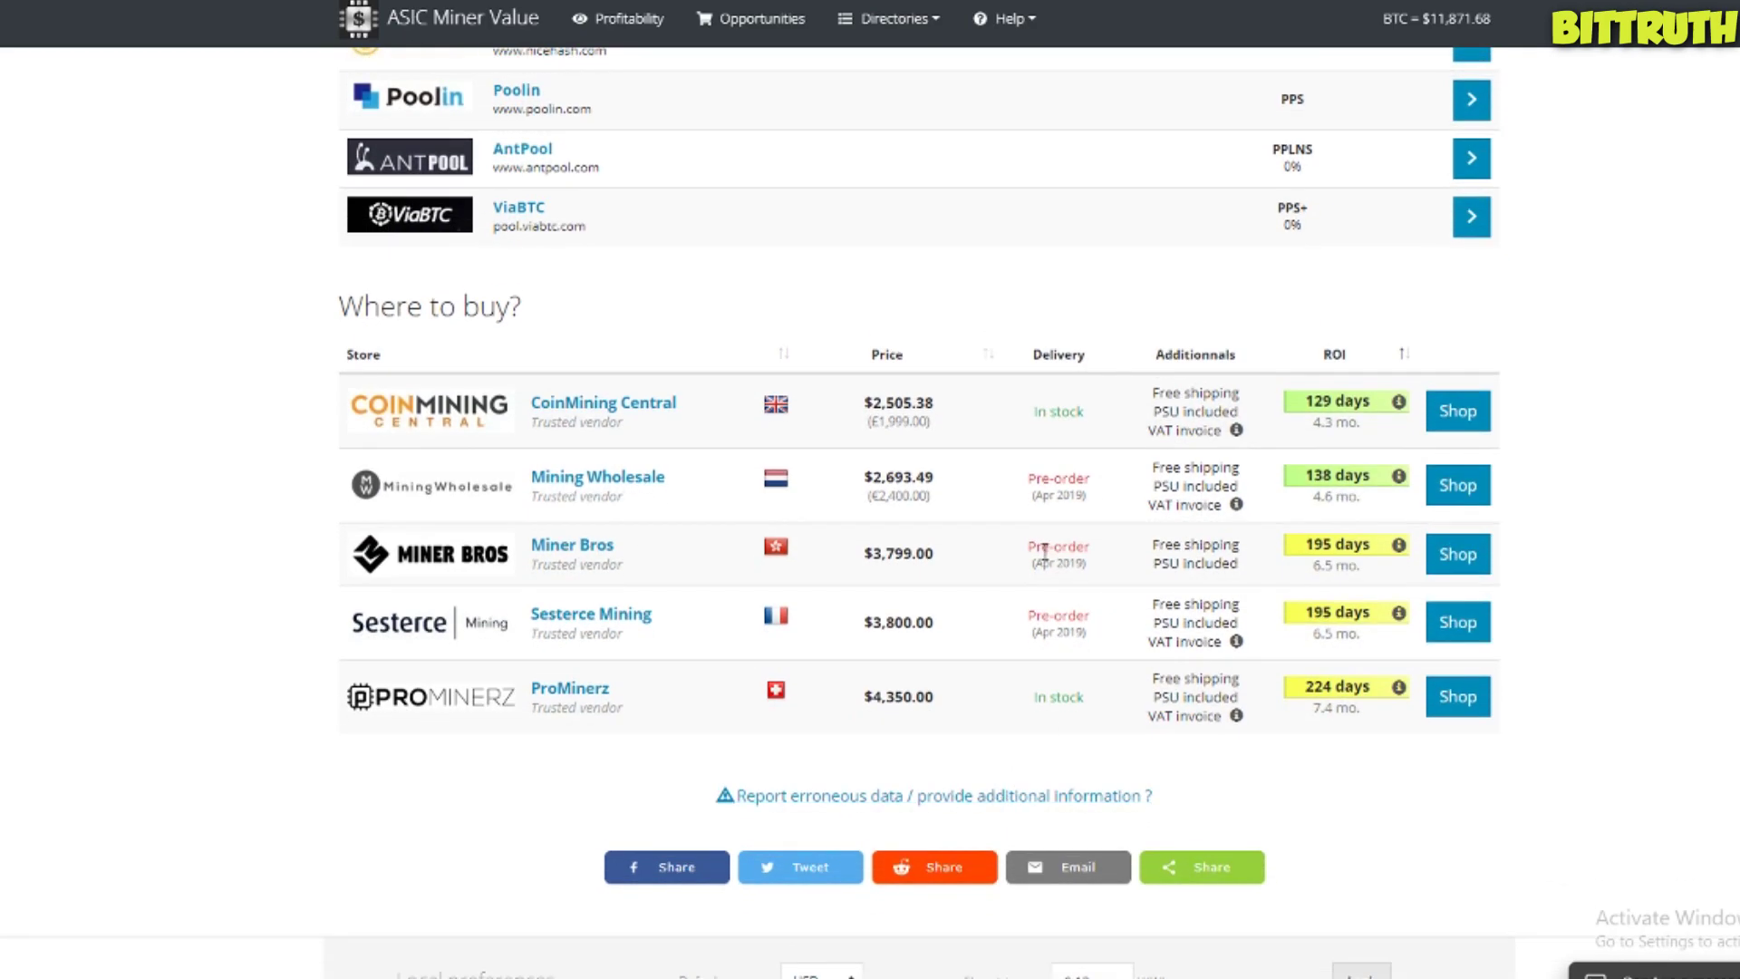
pyautogui.scroll(1, 715, 295)
pyautogui.hotkey('alt', 'Left')
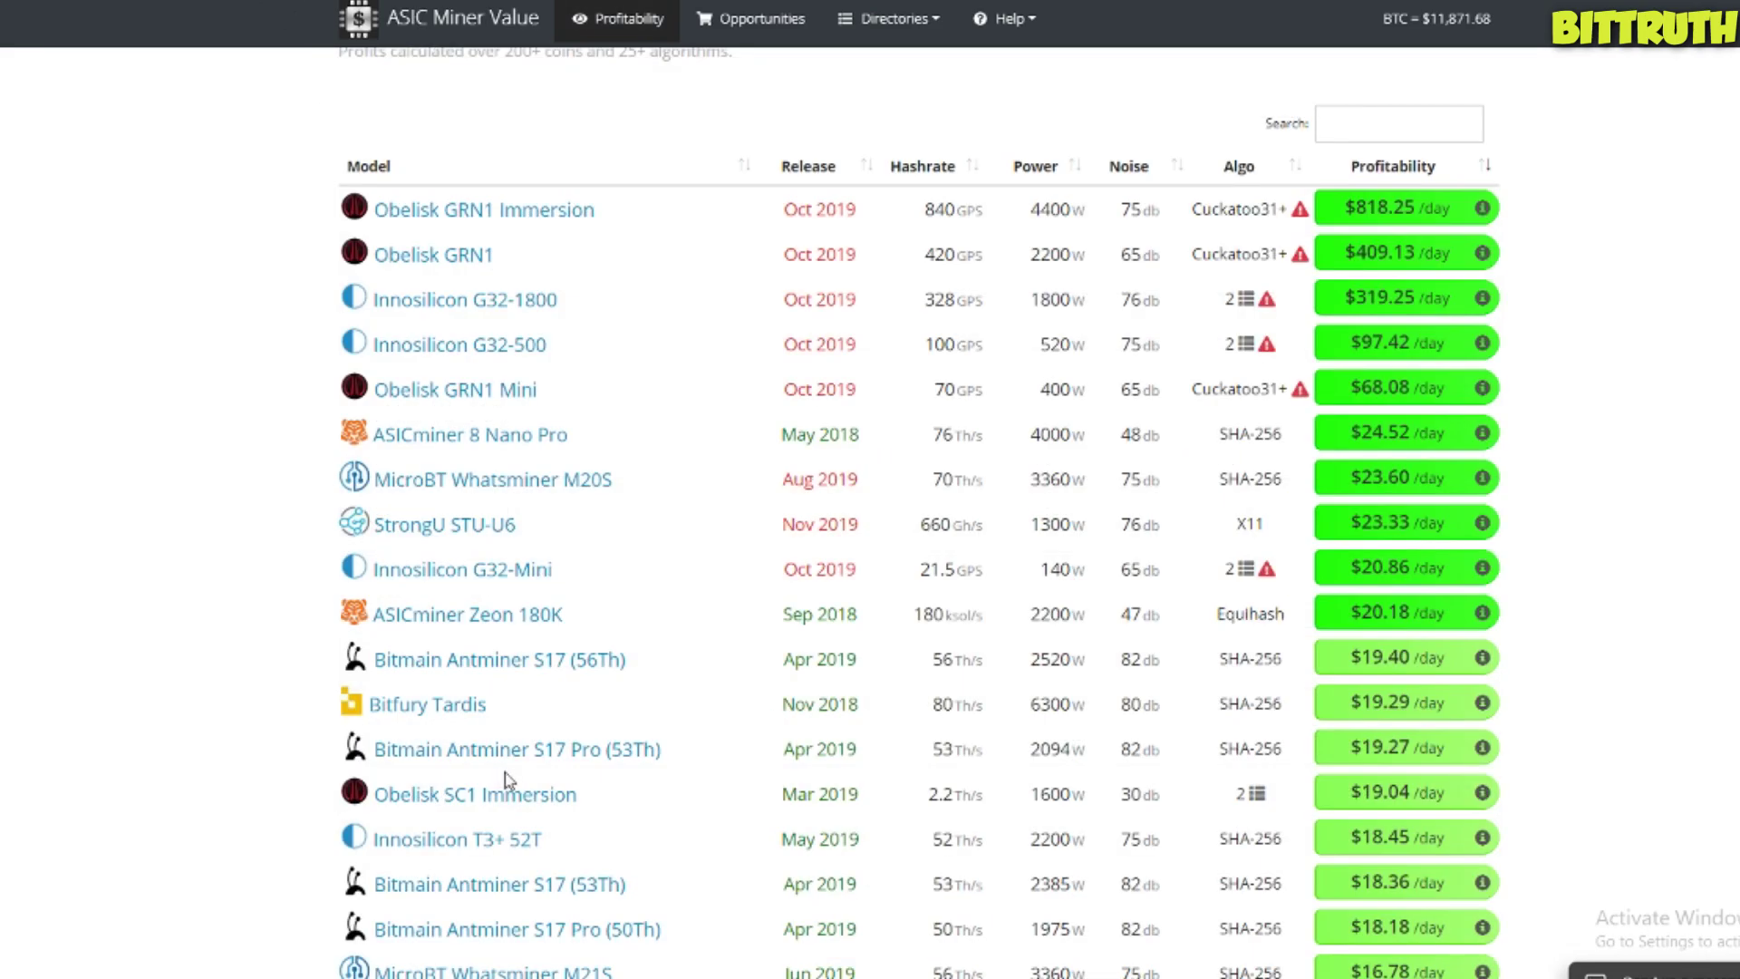
pyautogui.scroll(-11, 508, 779)
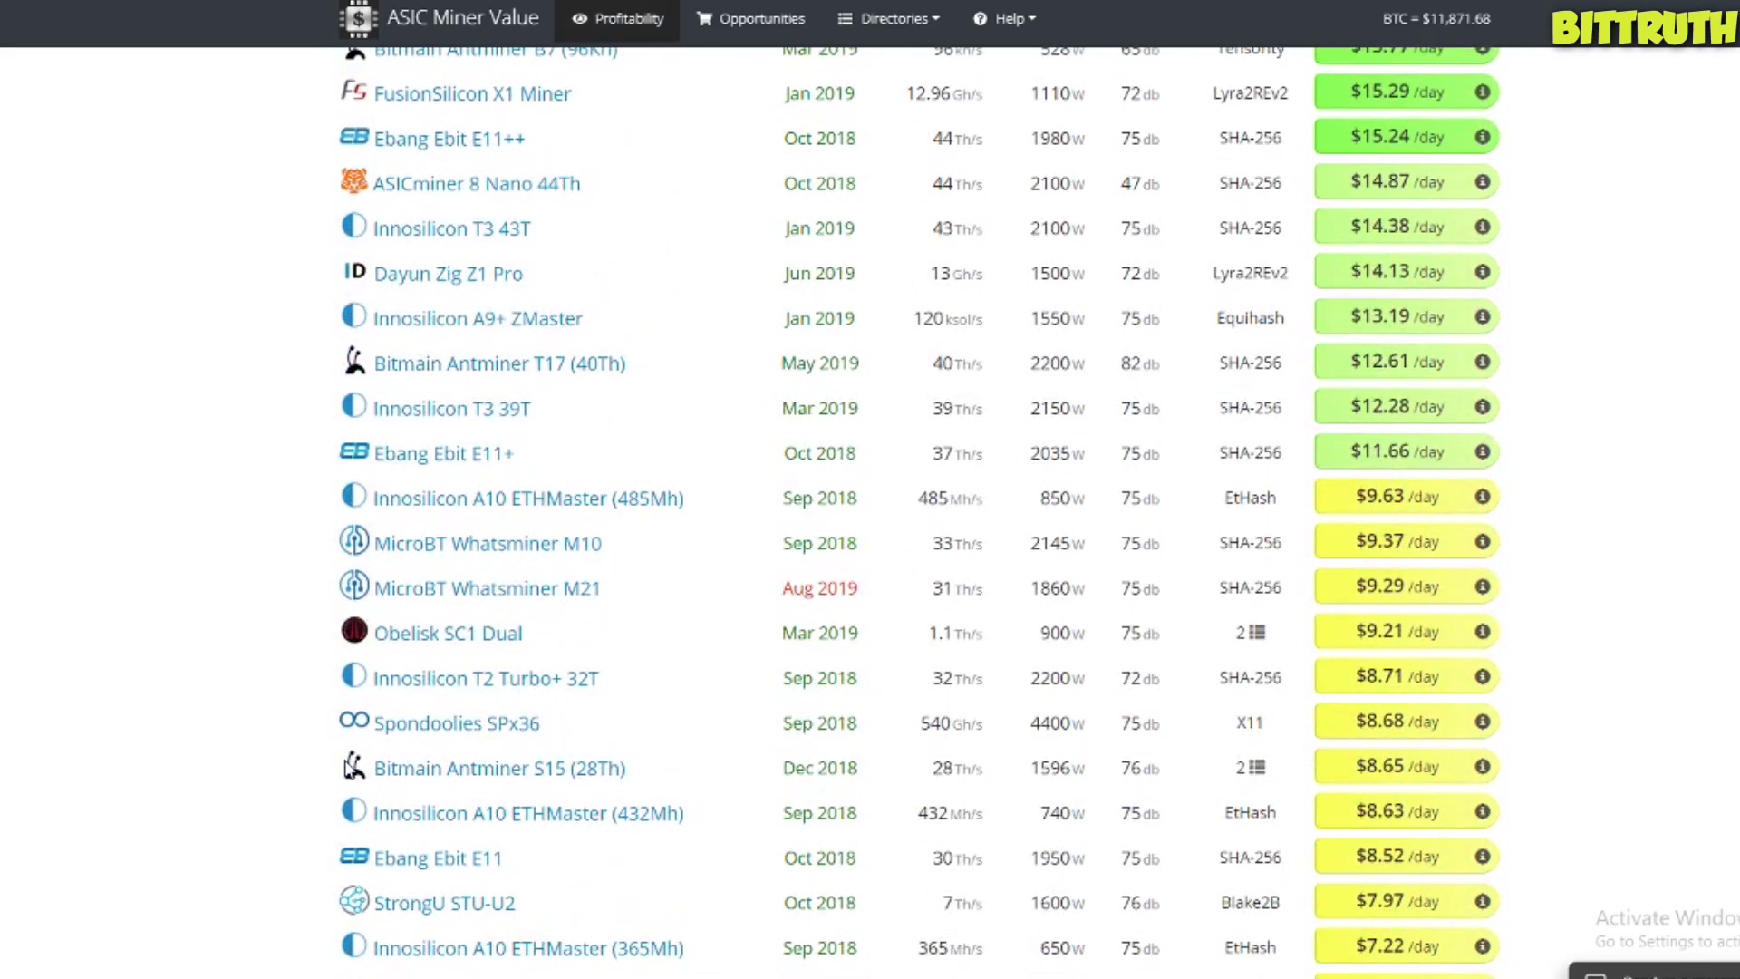
pyautogui.scroll(12, 350, 768)
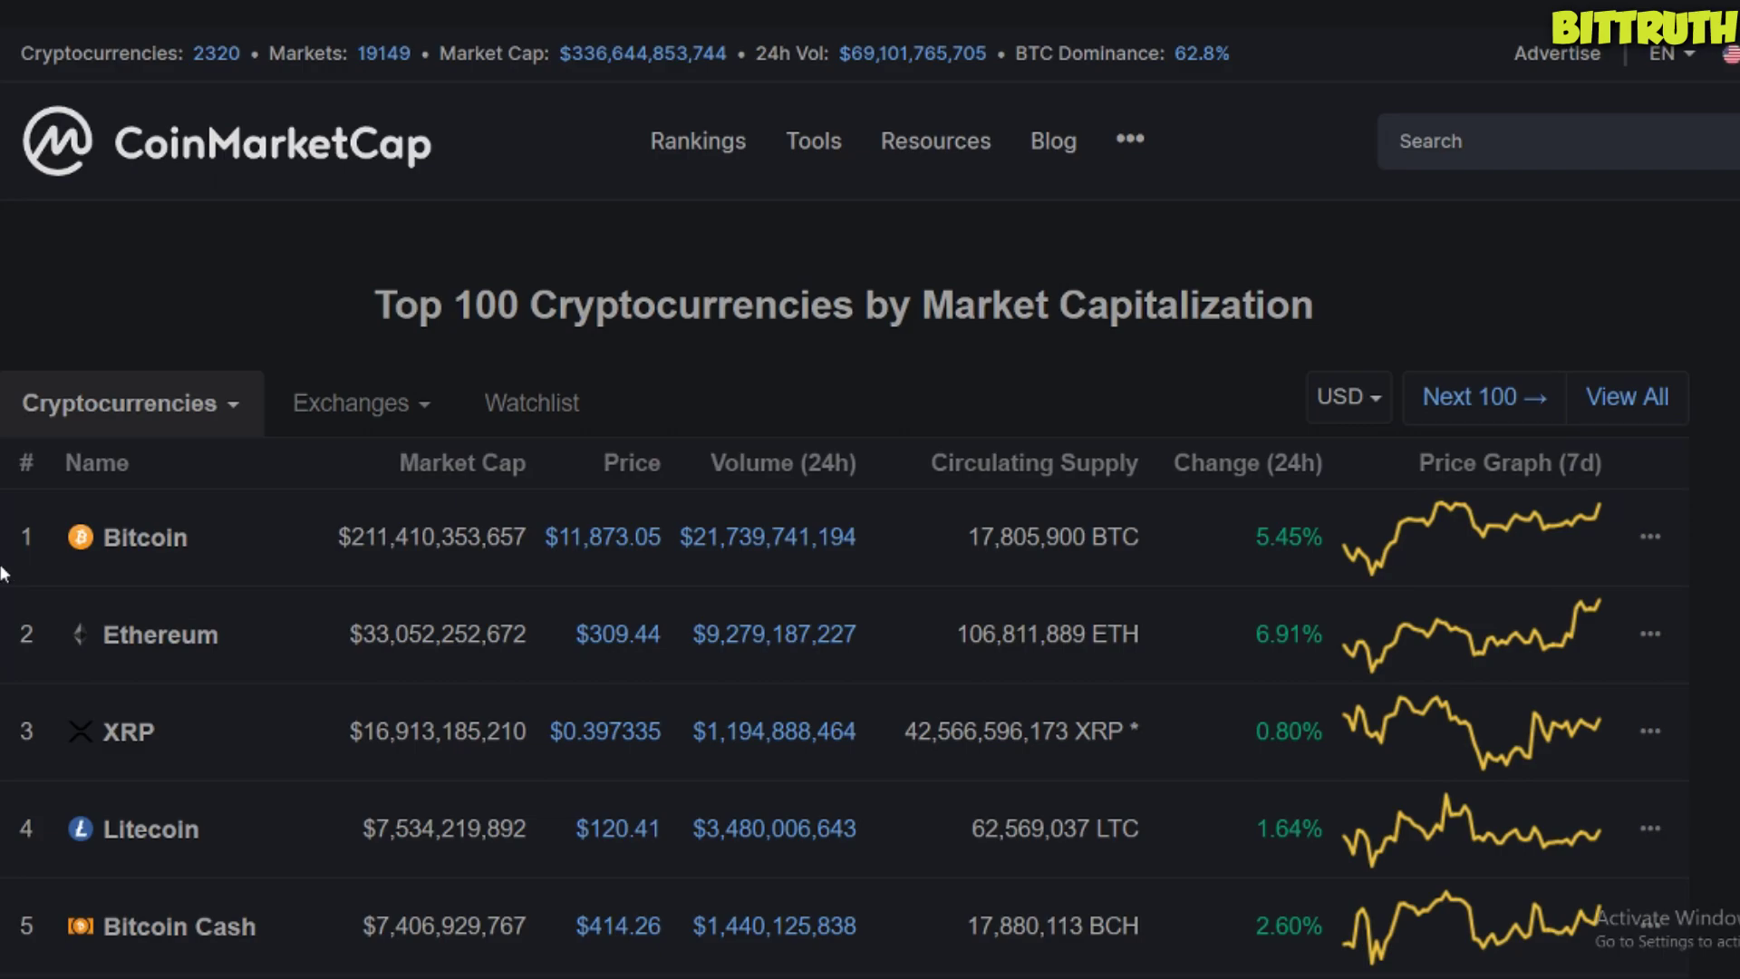
pyautogui.scroll(-3, 2, 572)
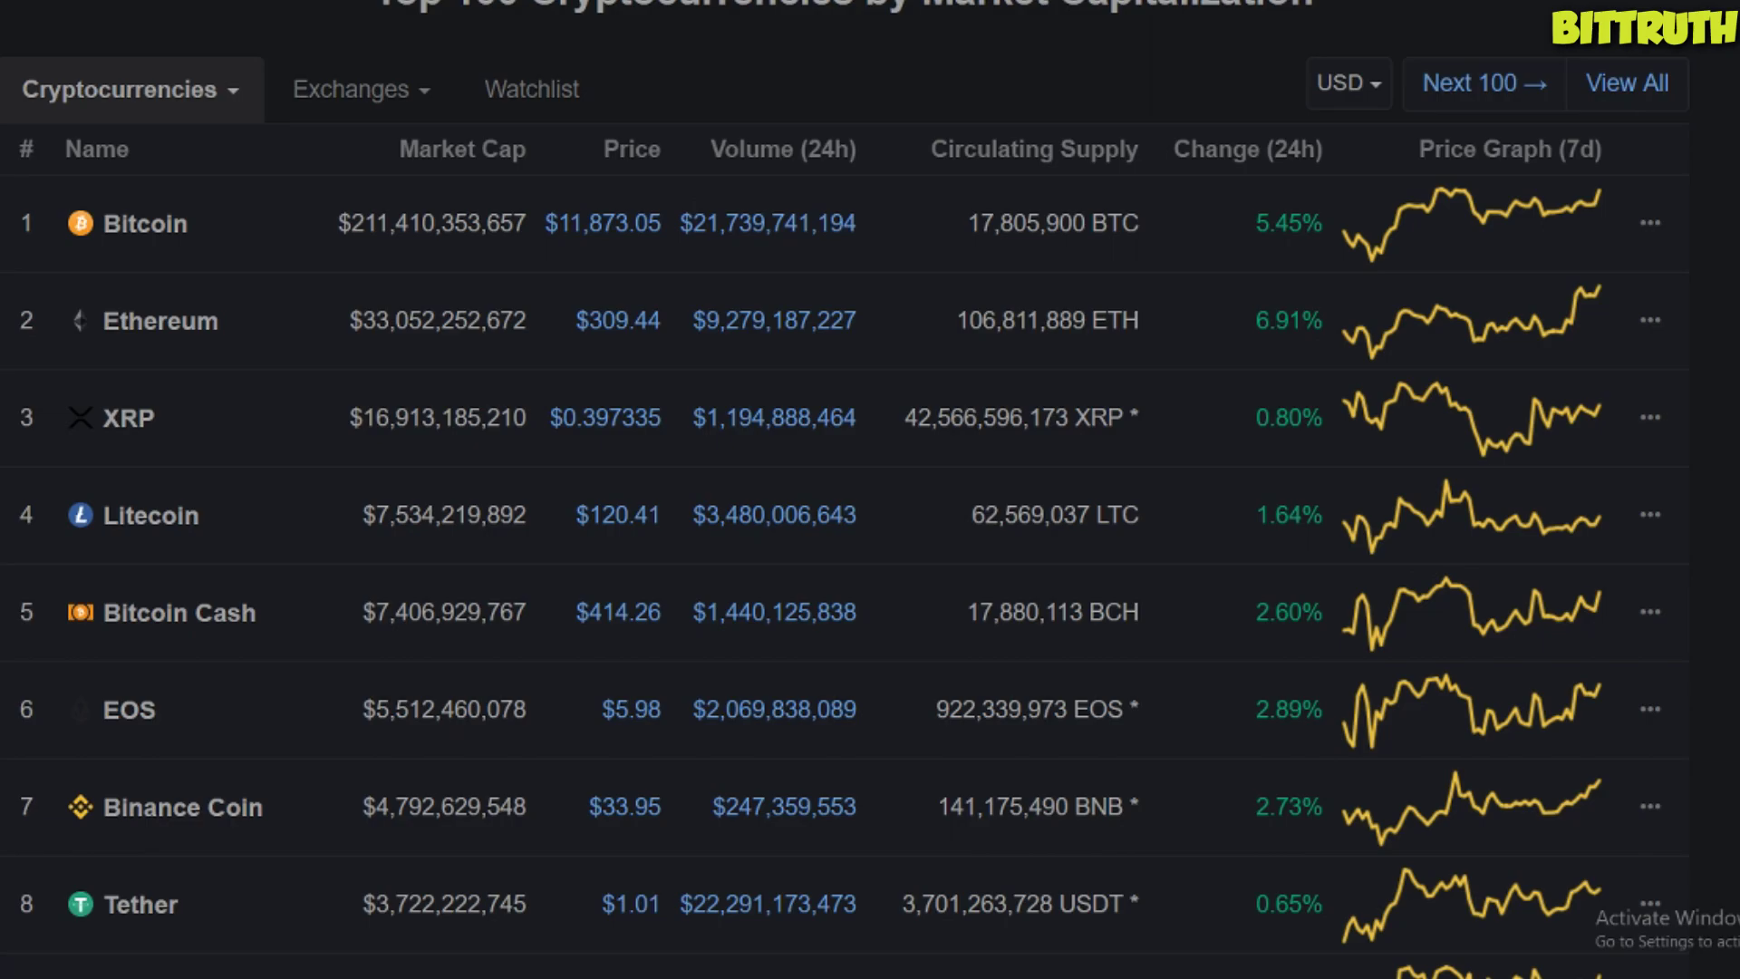
pyautogui.scroll(-10, 178, 536)
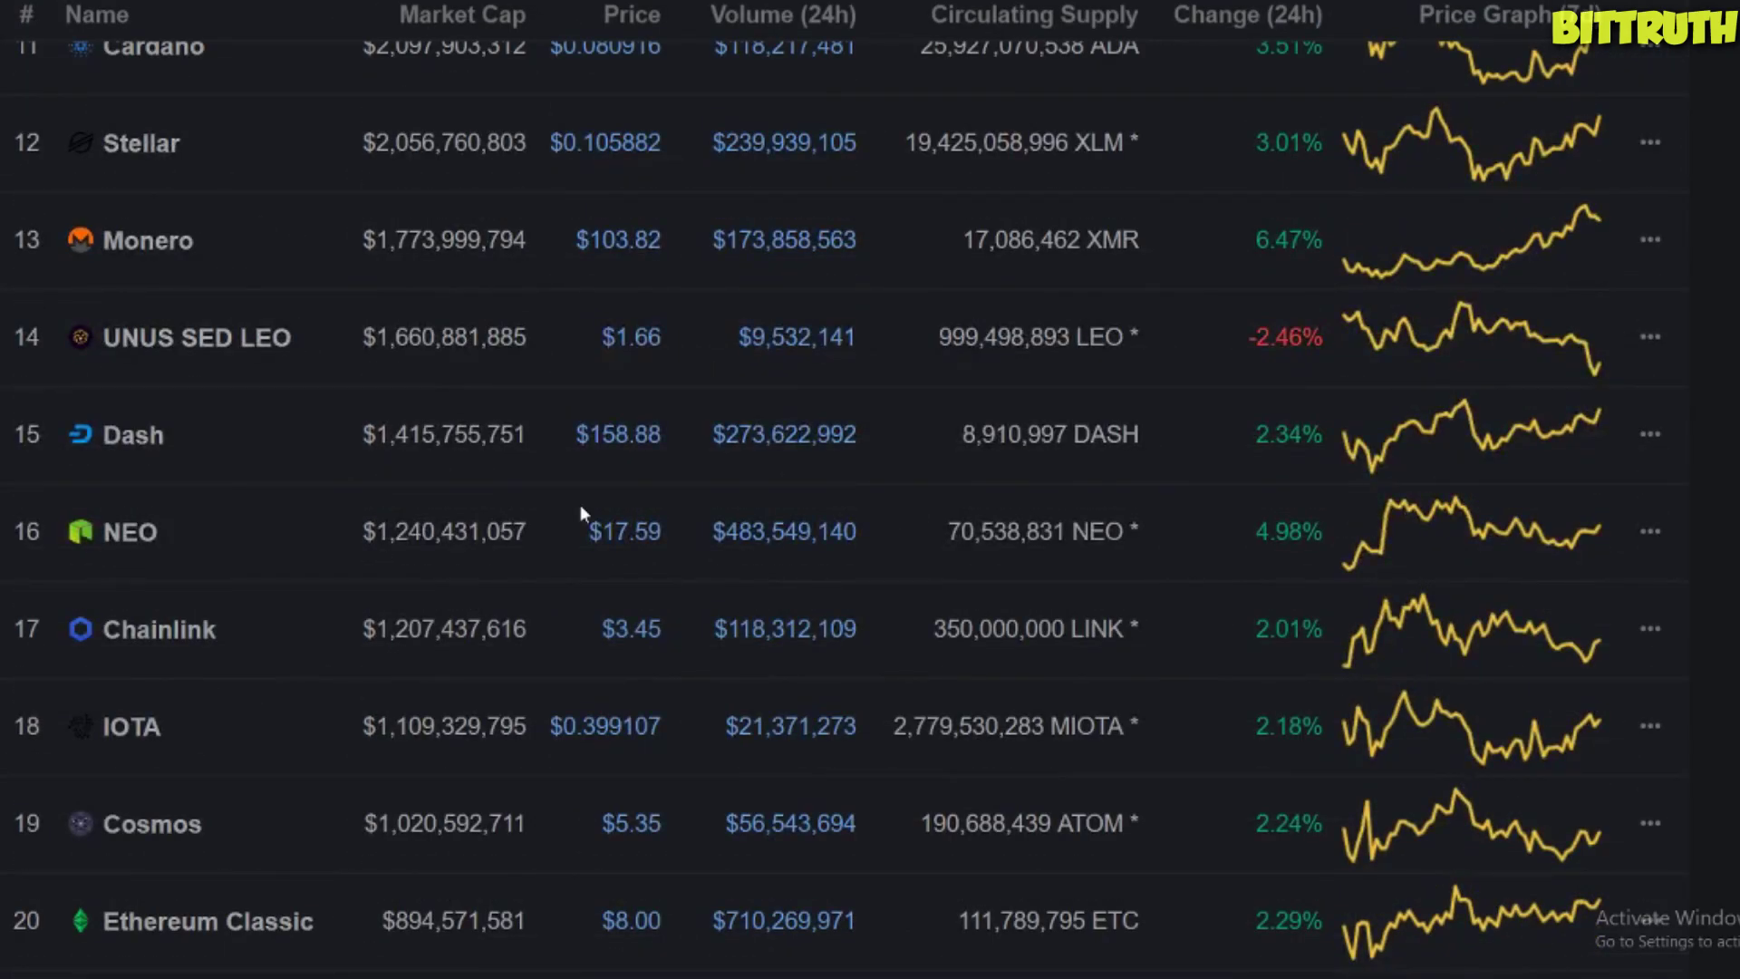
pyautogui.scroll(3, 581, 507)
pyautogui.scroll(4, 447, 581)
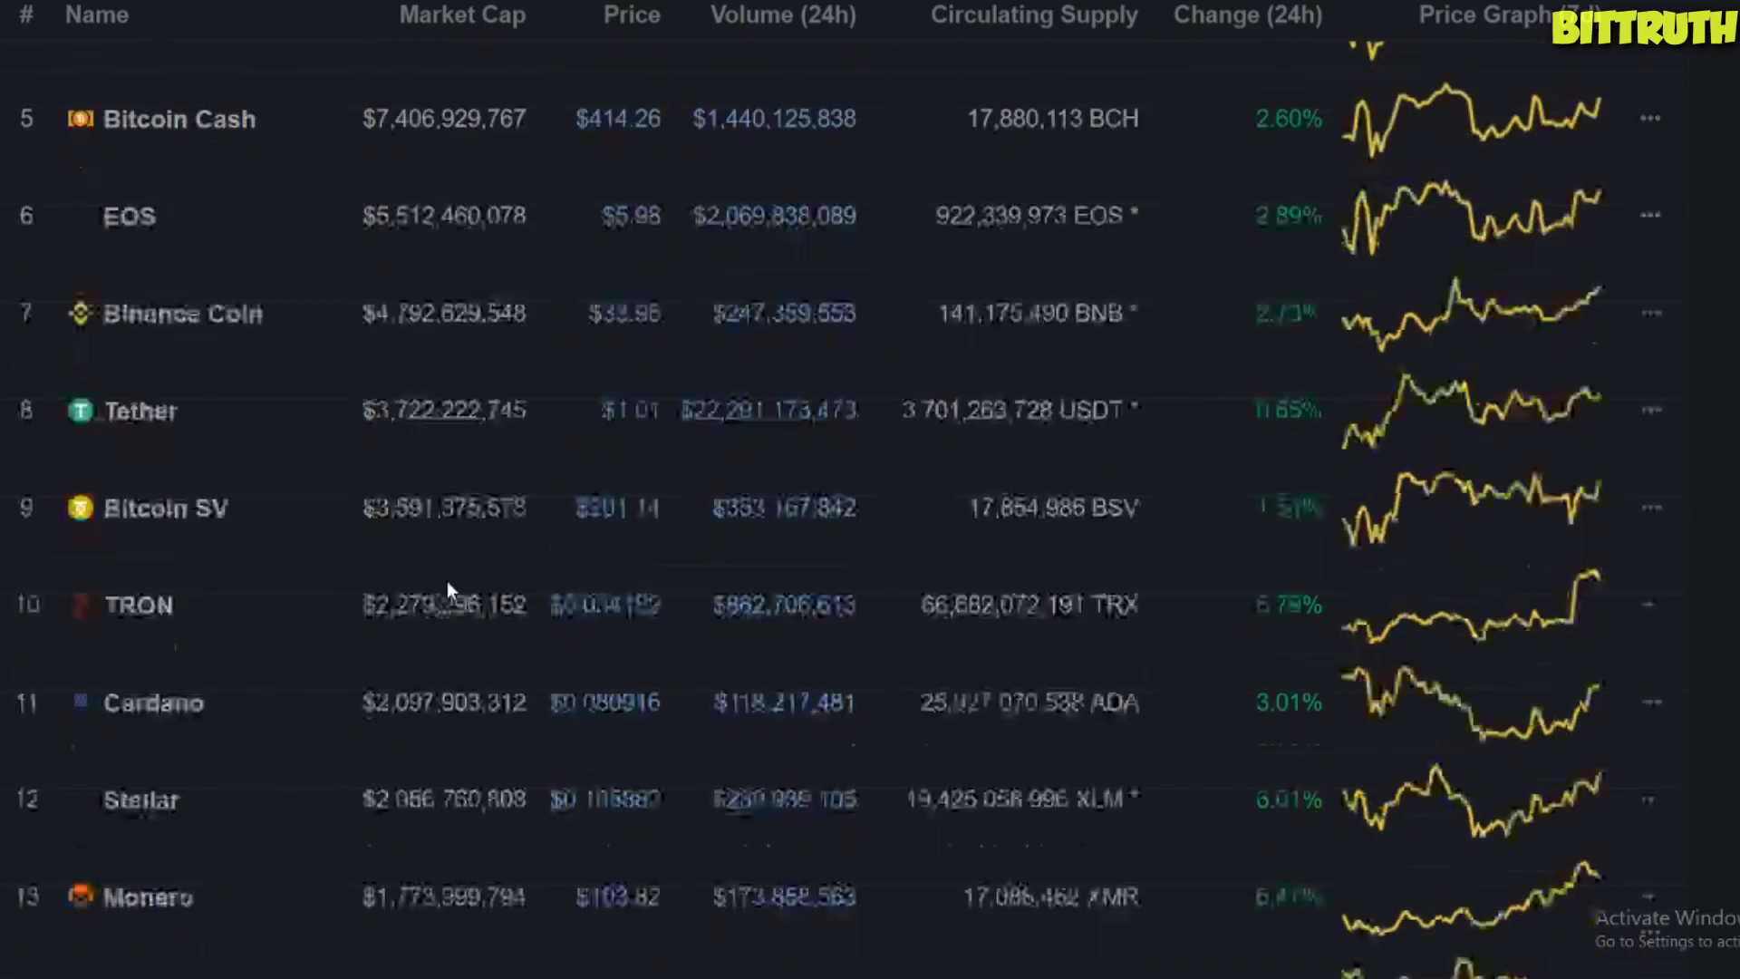
pyautogui.scroll(5, 448, 589)
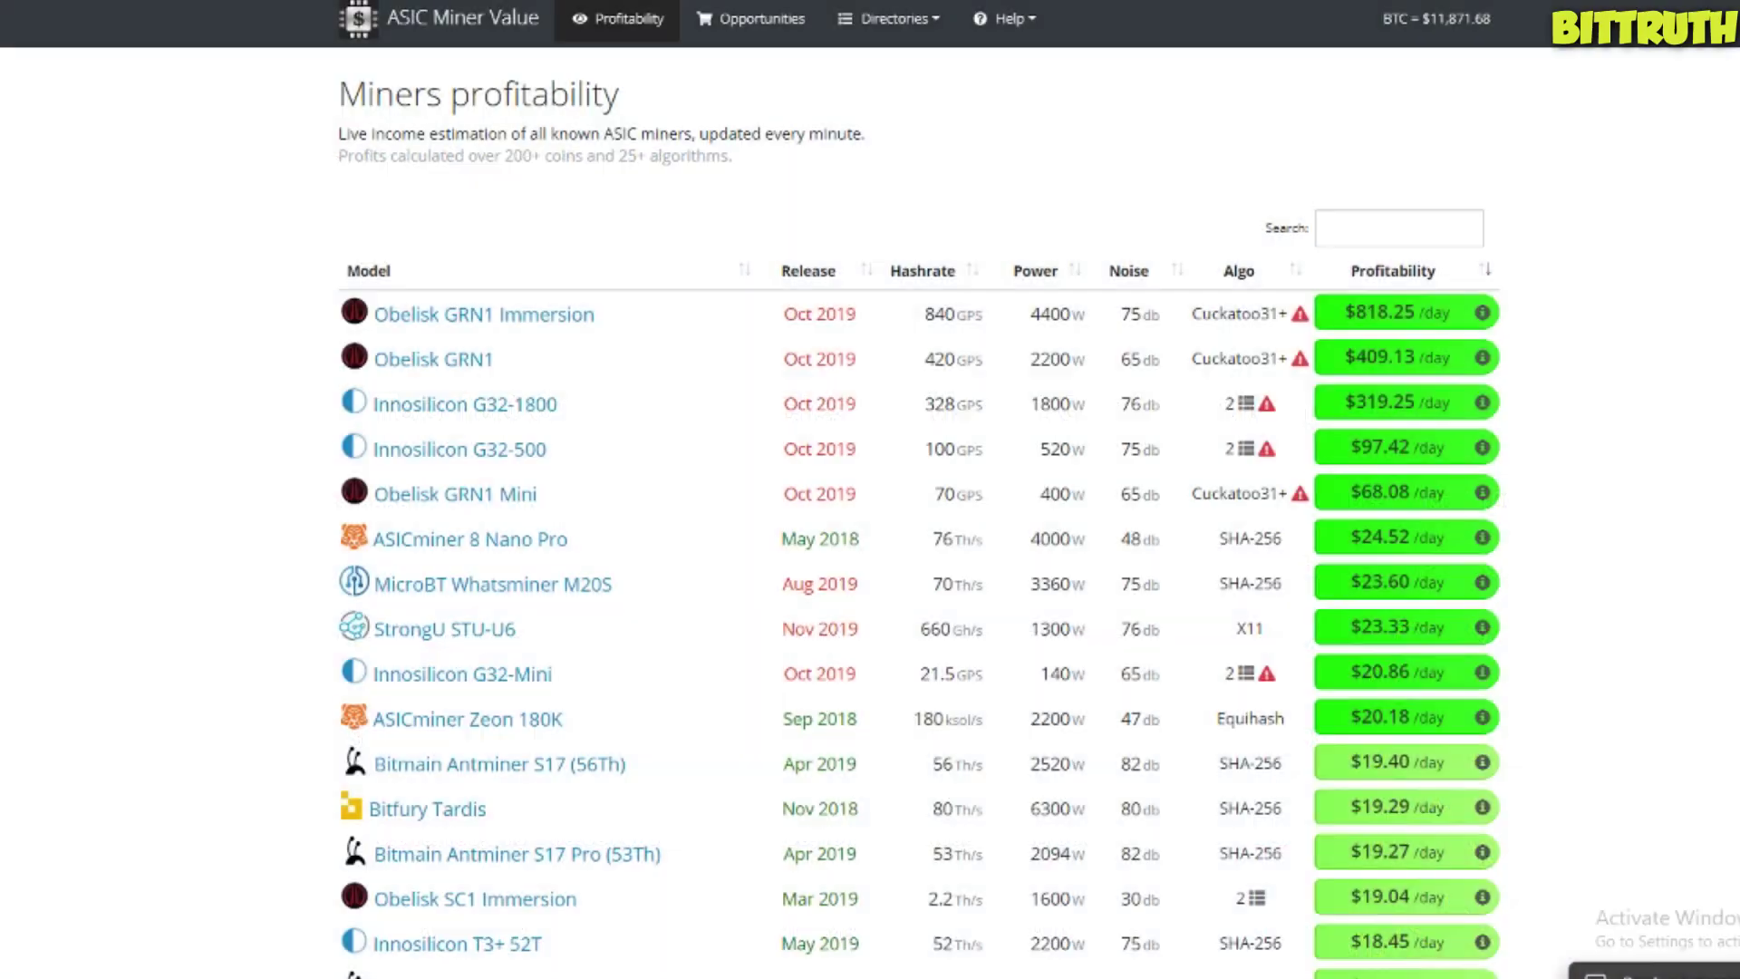
pyautogui.scroll(-15, 283, 171)
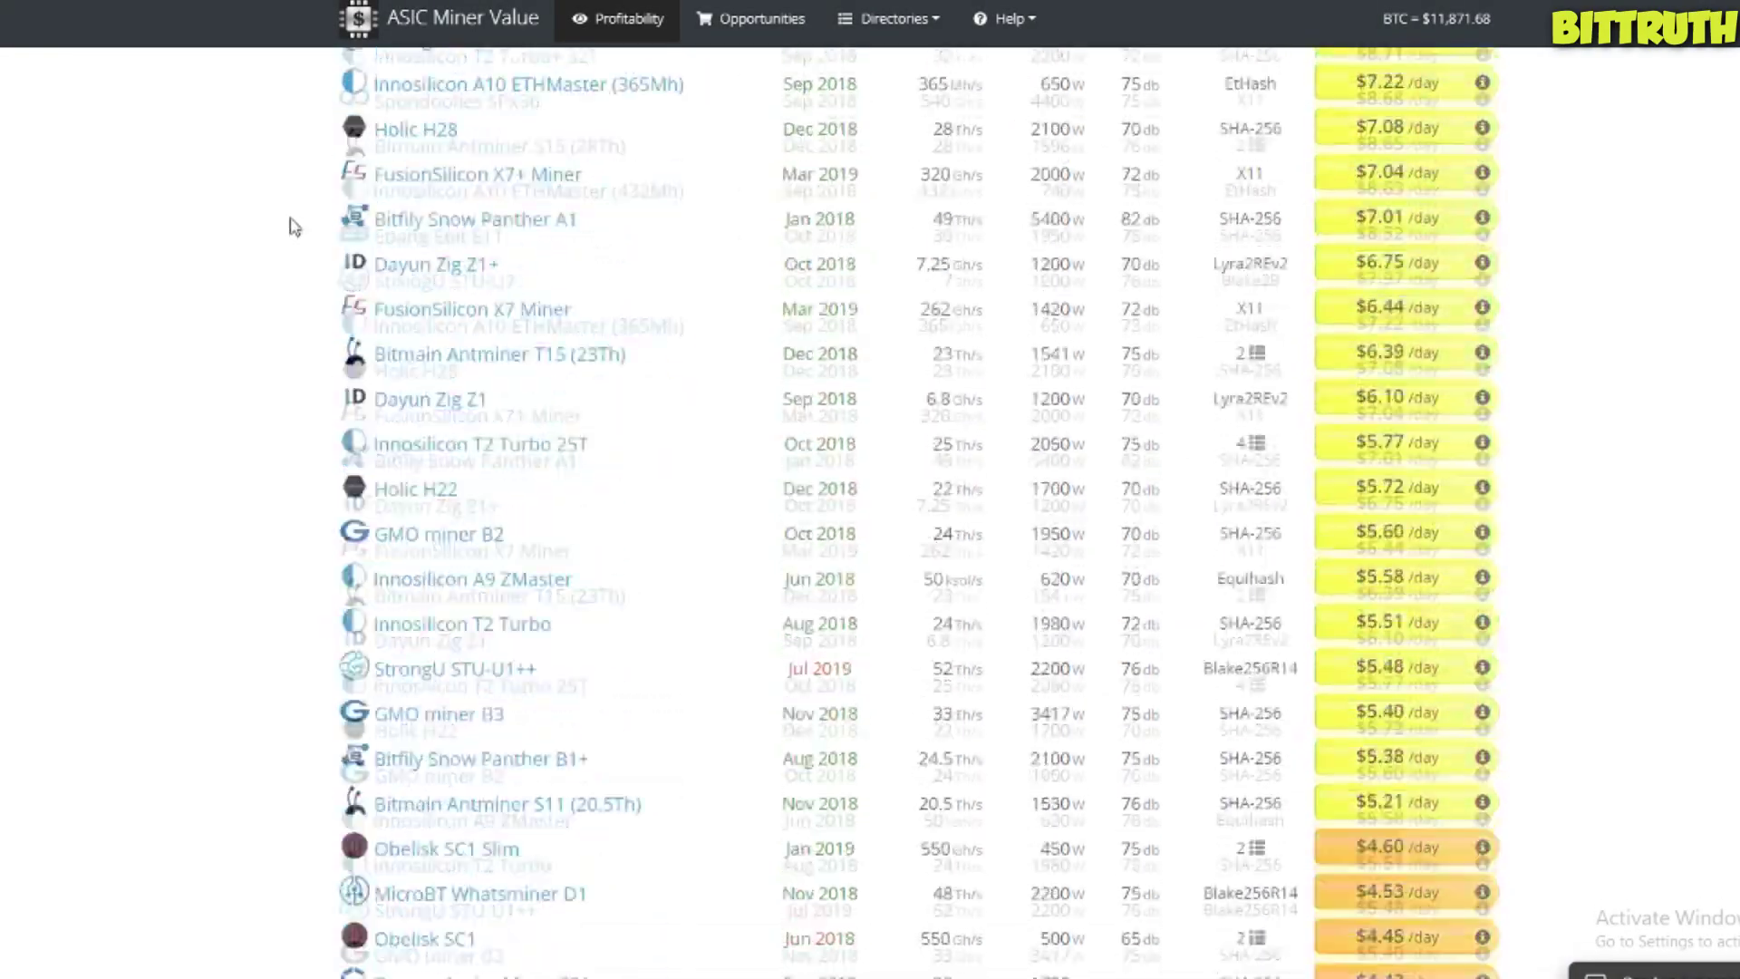
pyautogui.scroll(-9, 284, 241)
pyautogui.scroll(5, 516, 354)
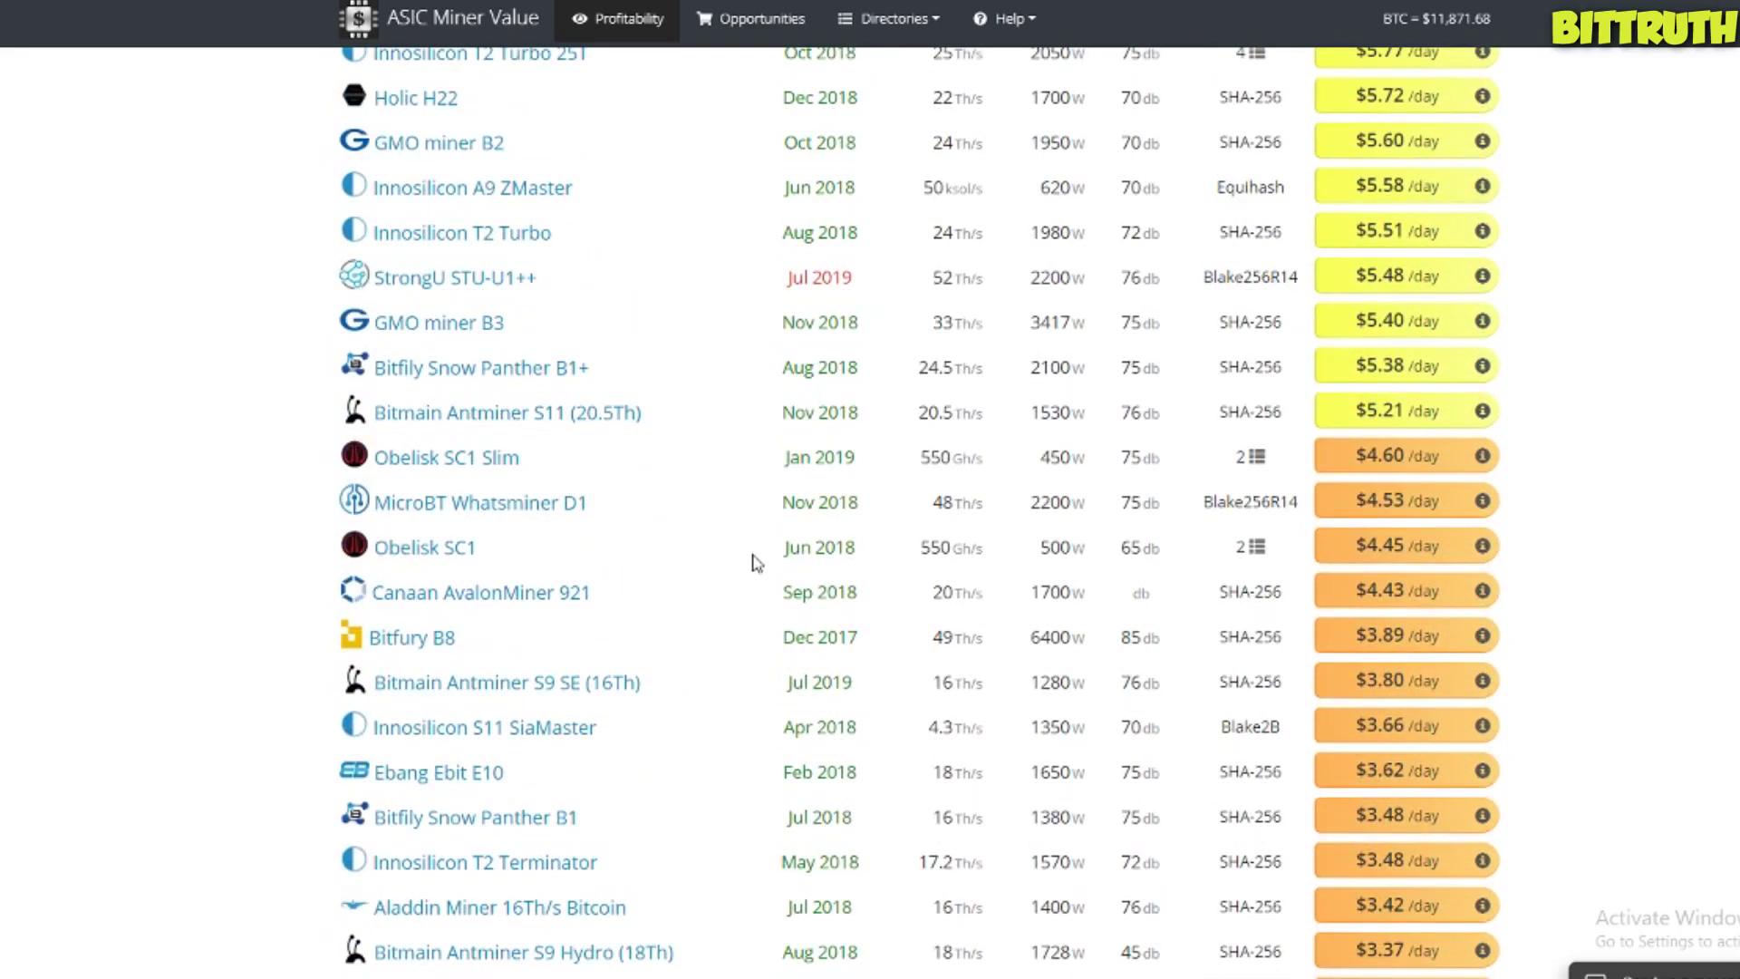
pyautogui.scroll(-6, 757, 562)
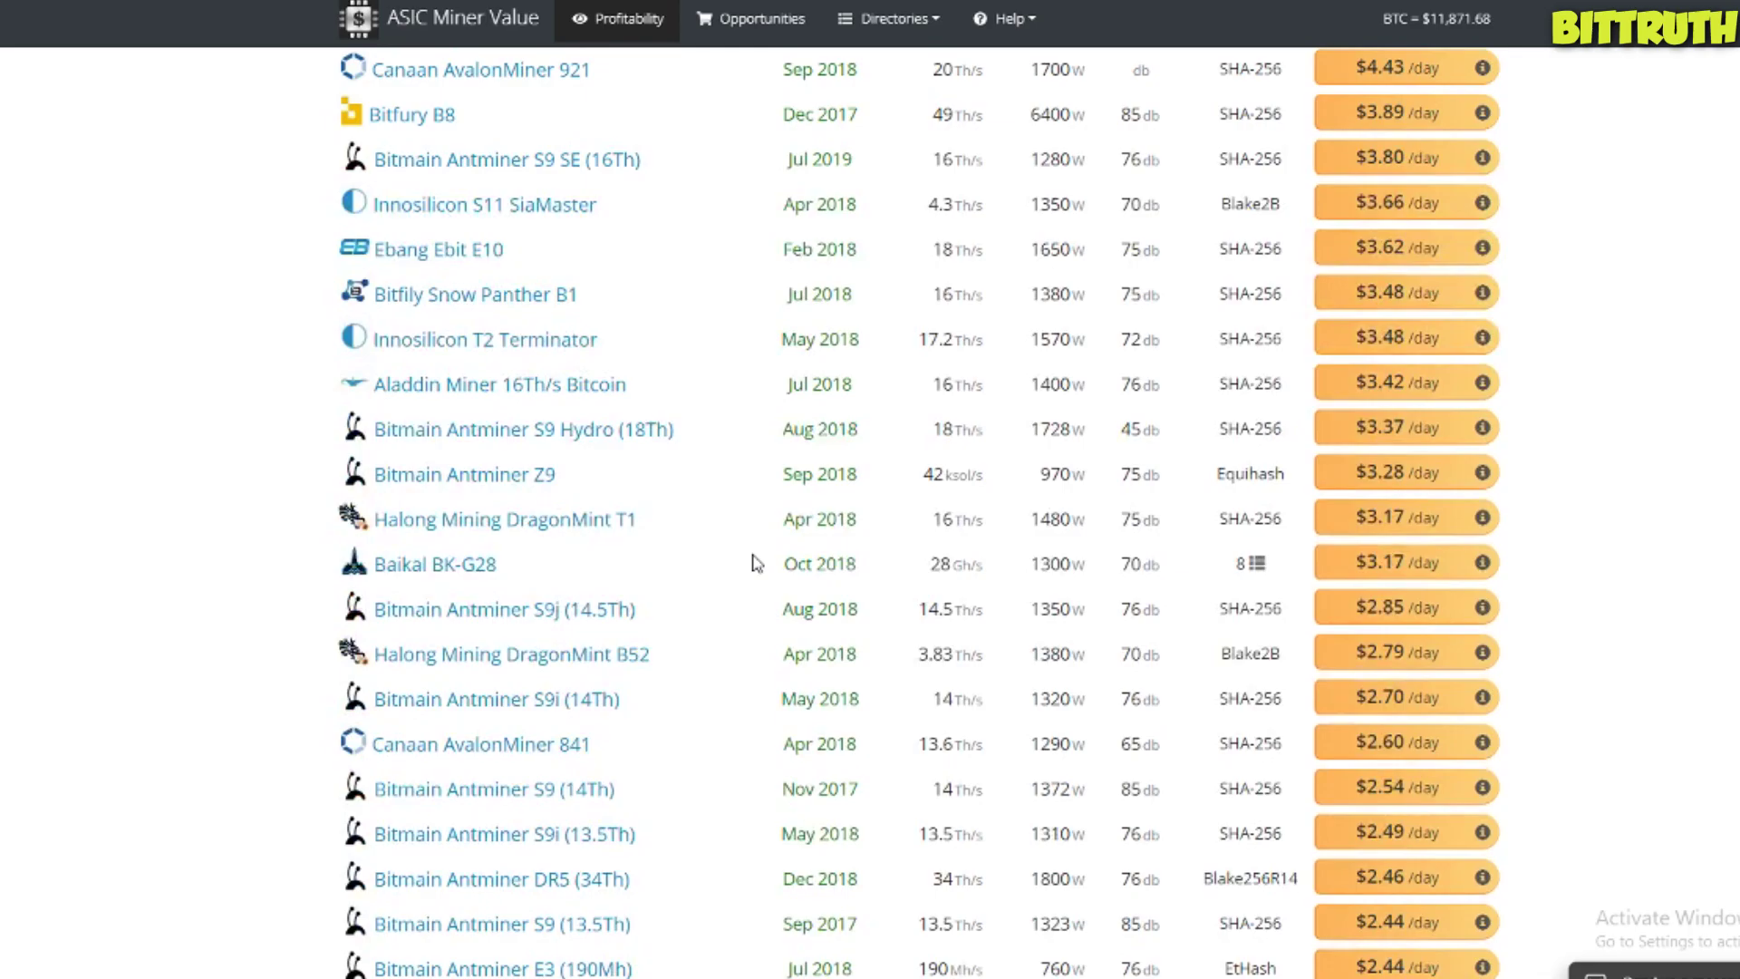
pyautogui.scroll(20, 752, 561)
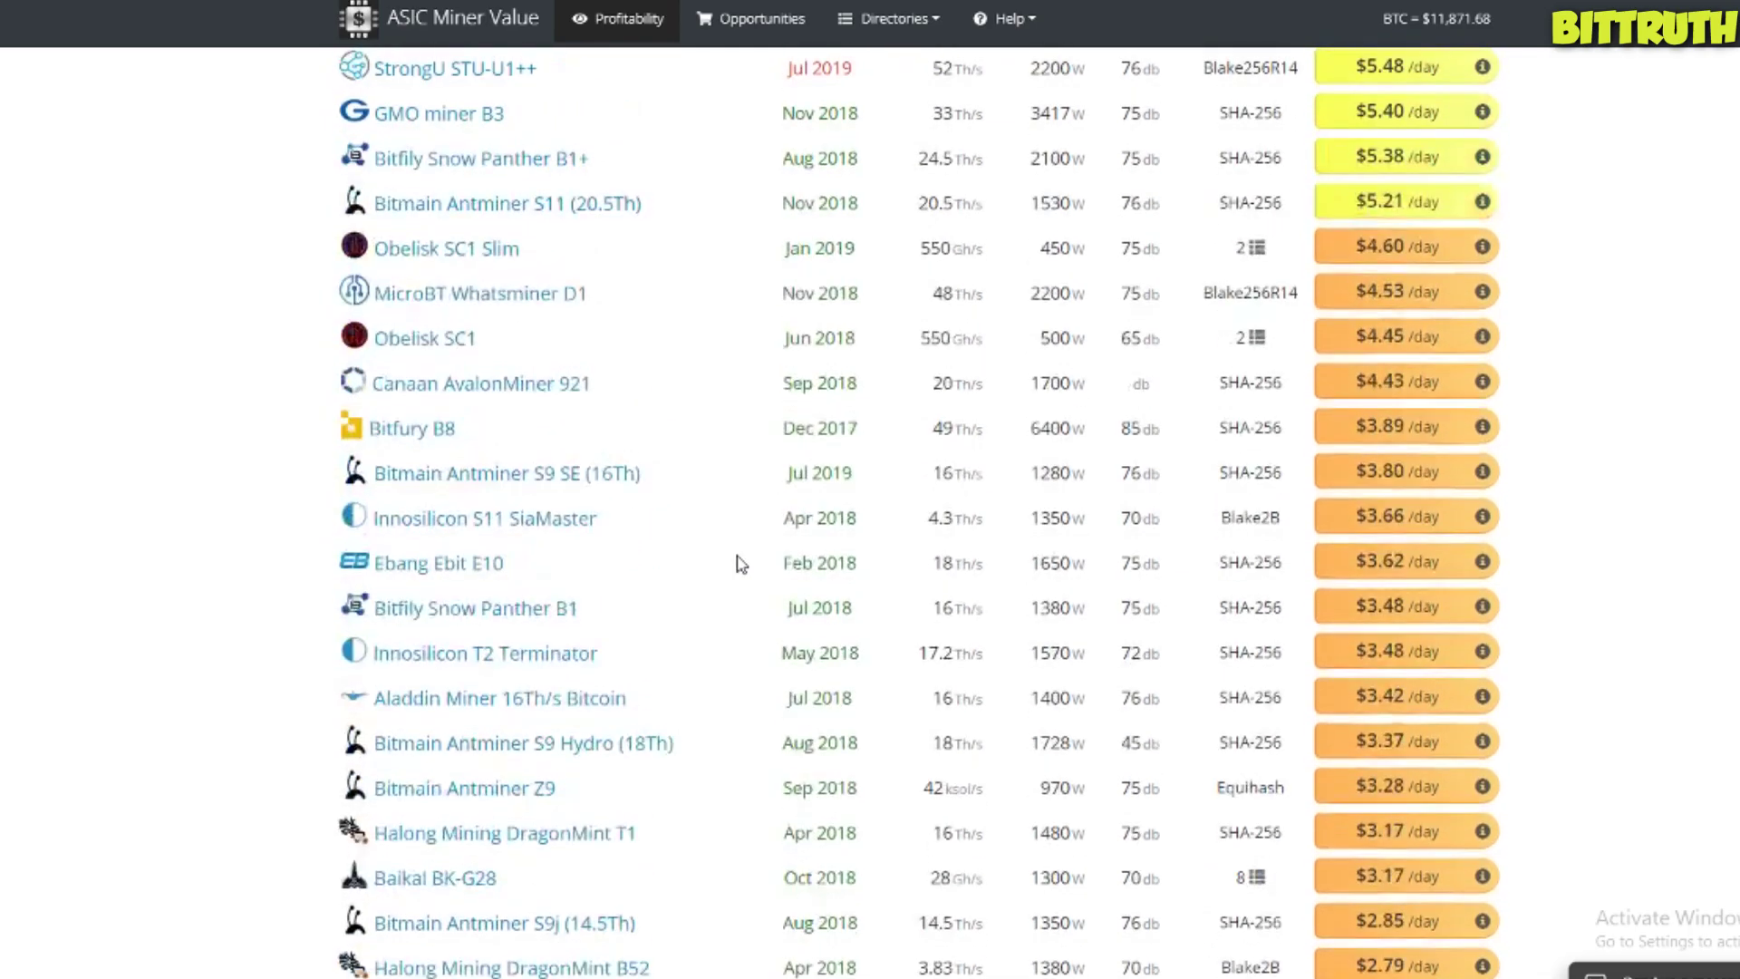
pyautogui.scroll(10, 737, 563)
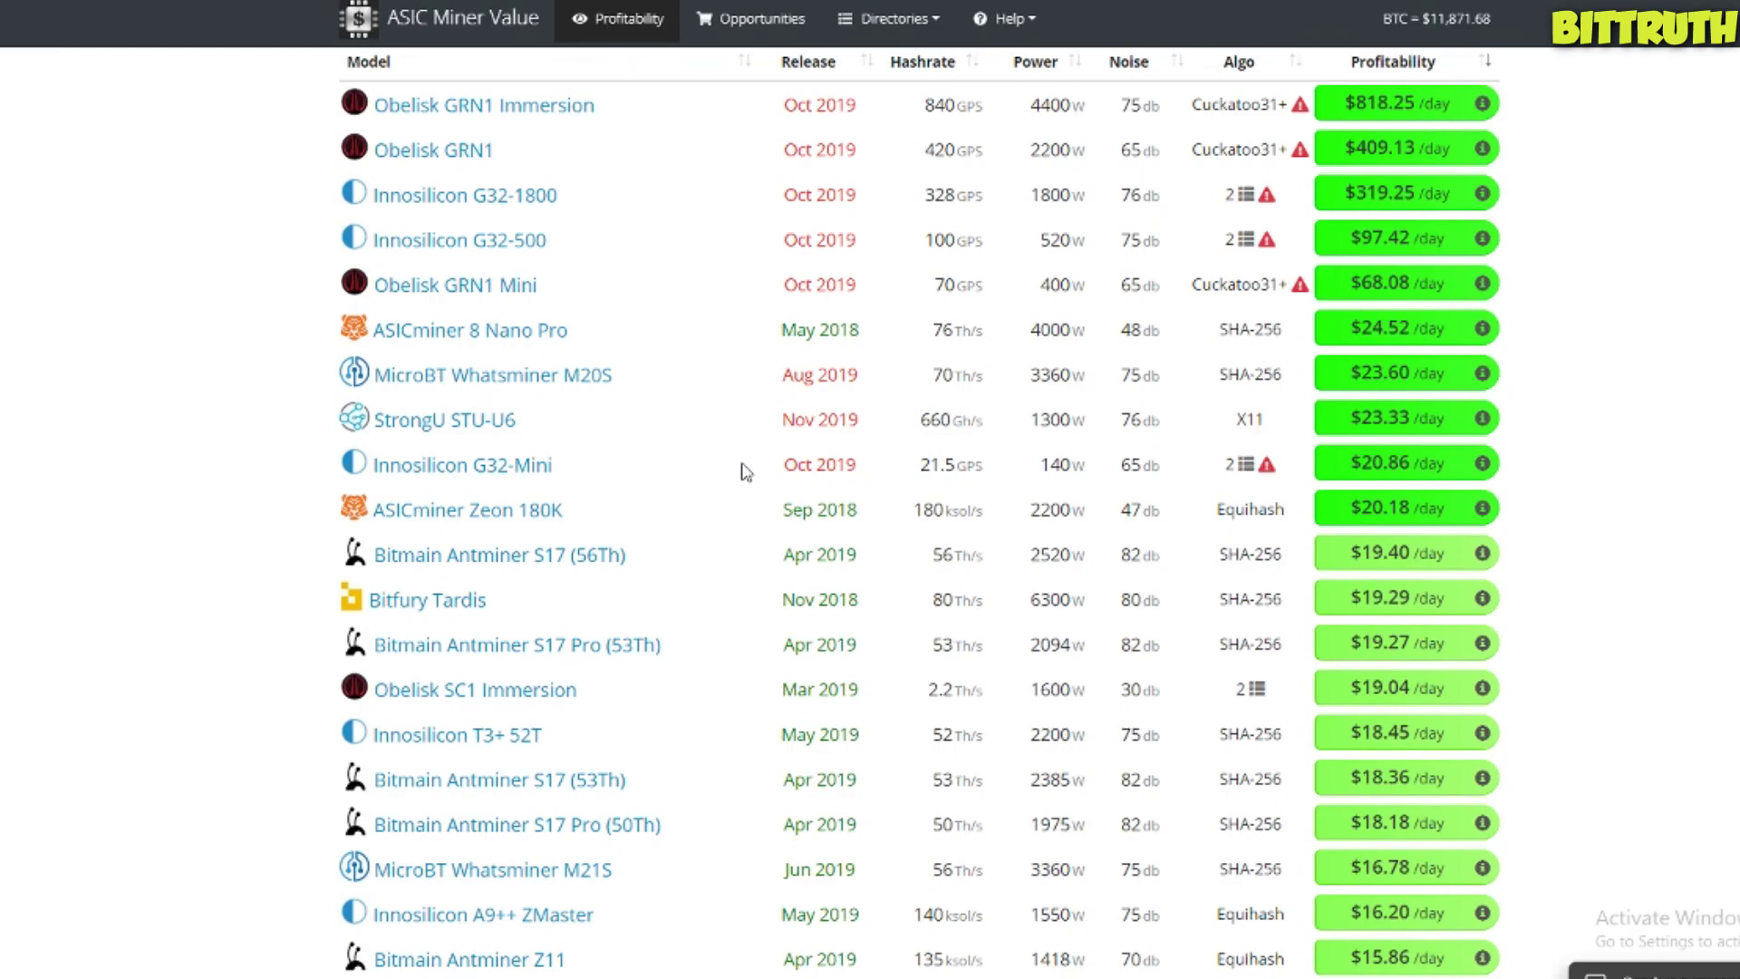
pyautogui.scroll(2, 744, 470)
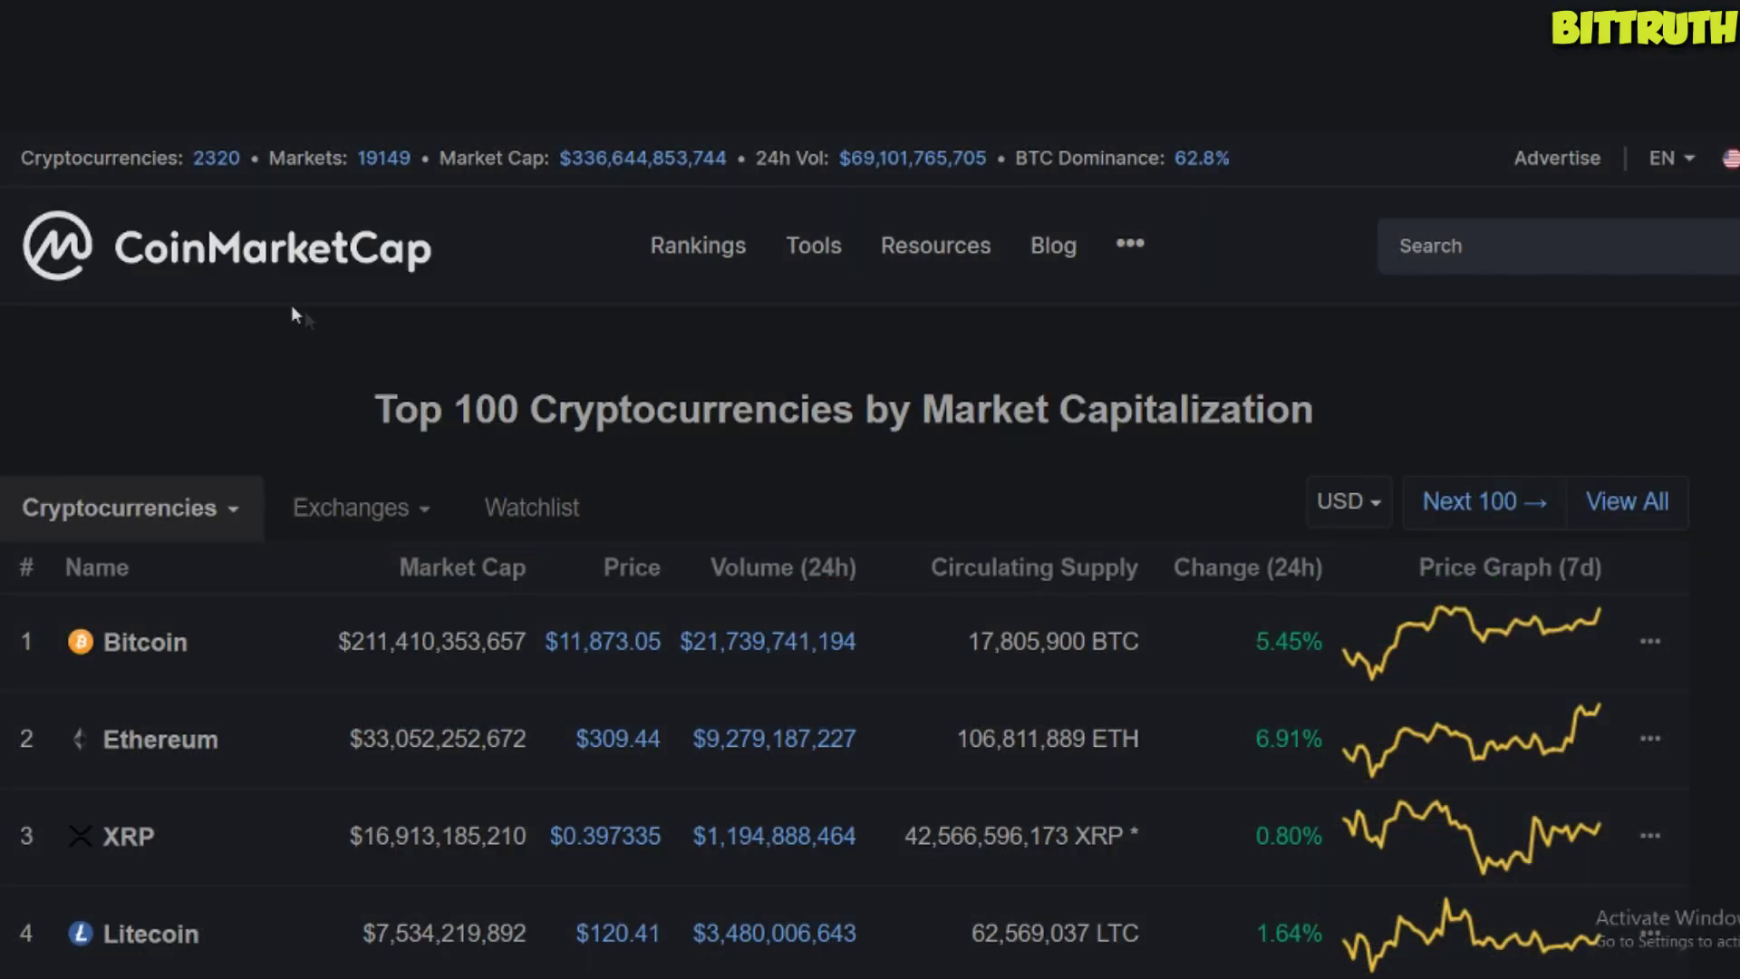
pyautogui.scroll(-5, 366, 415)
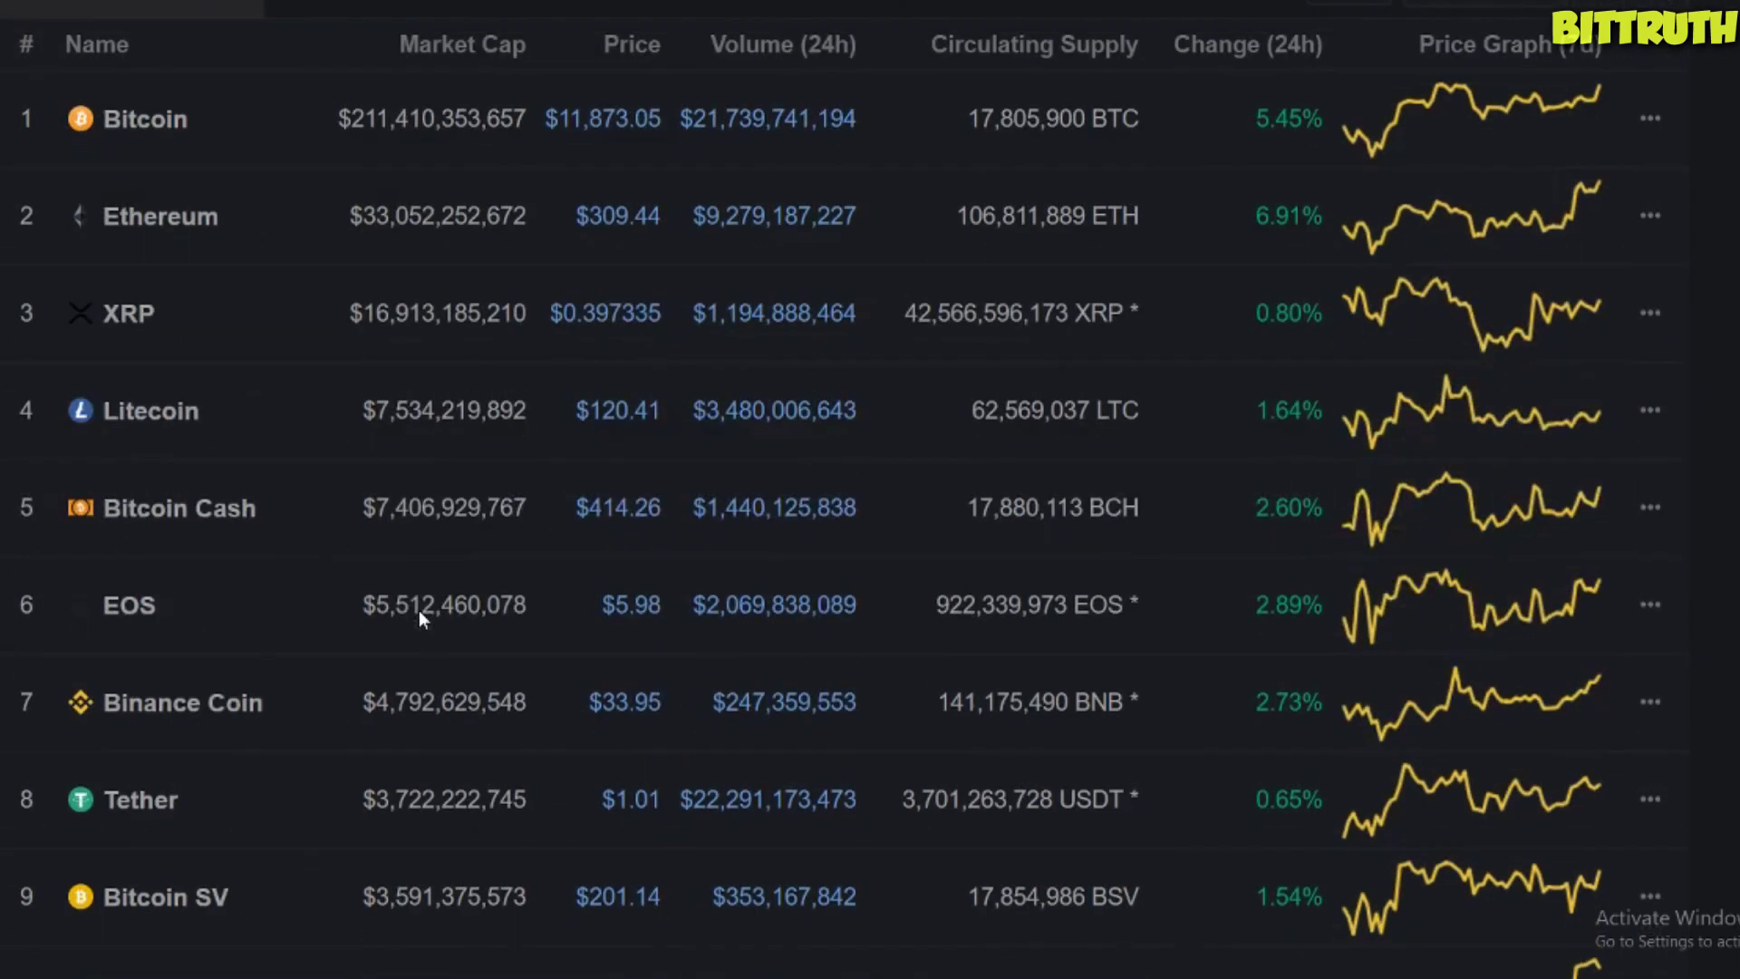
pyautogui.scroll(-3, 427, 621)
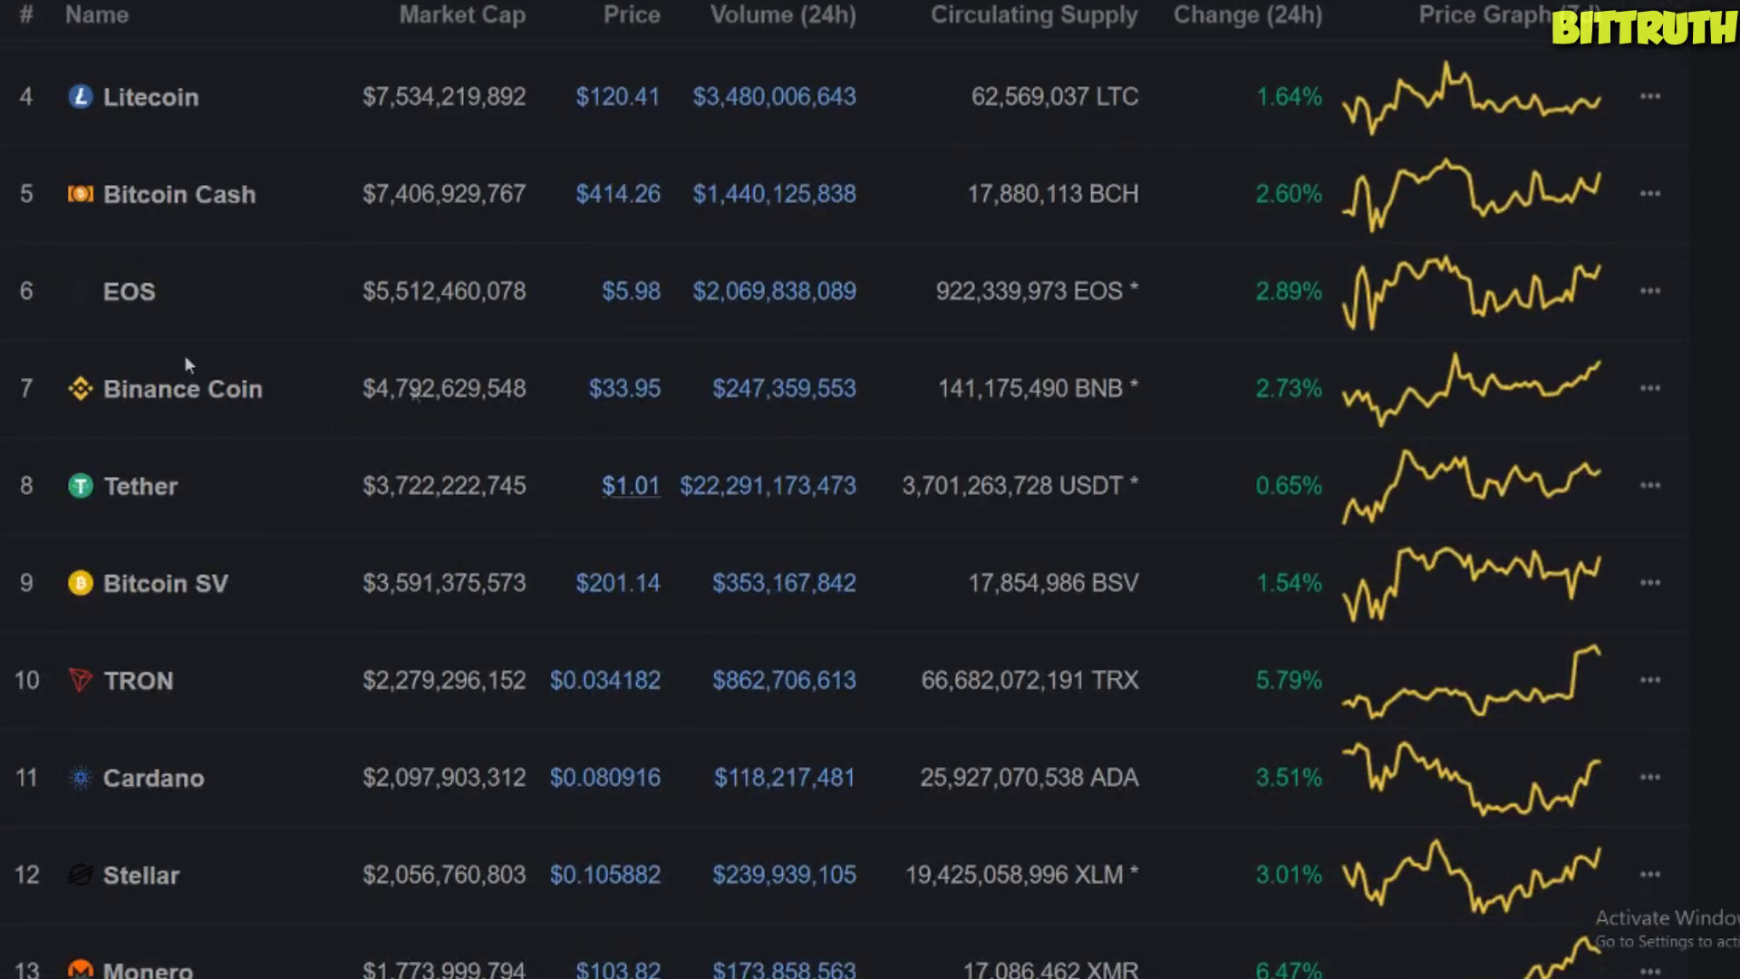
pyautogui.scroll(8, 1013, 730)
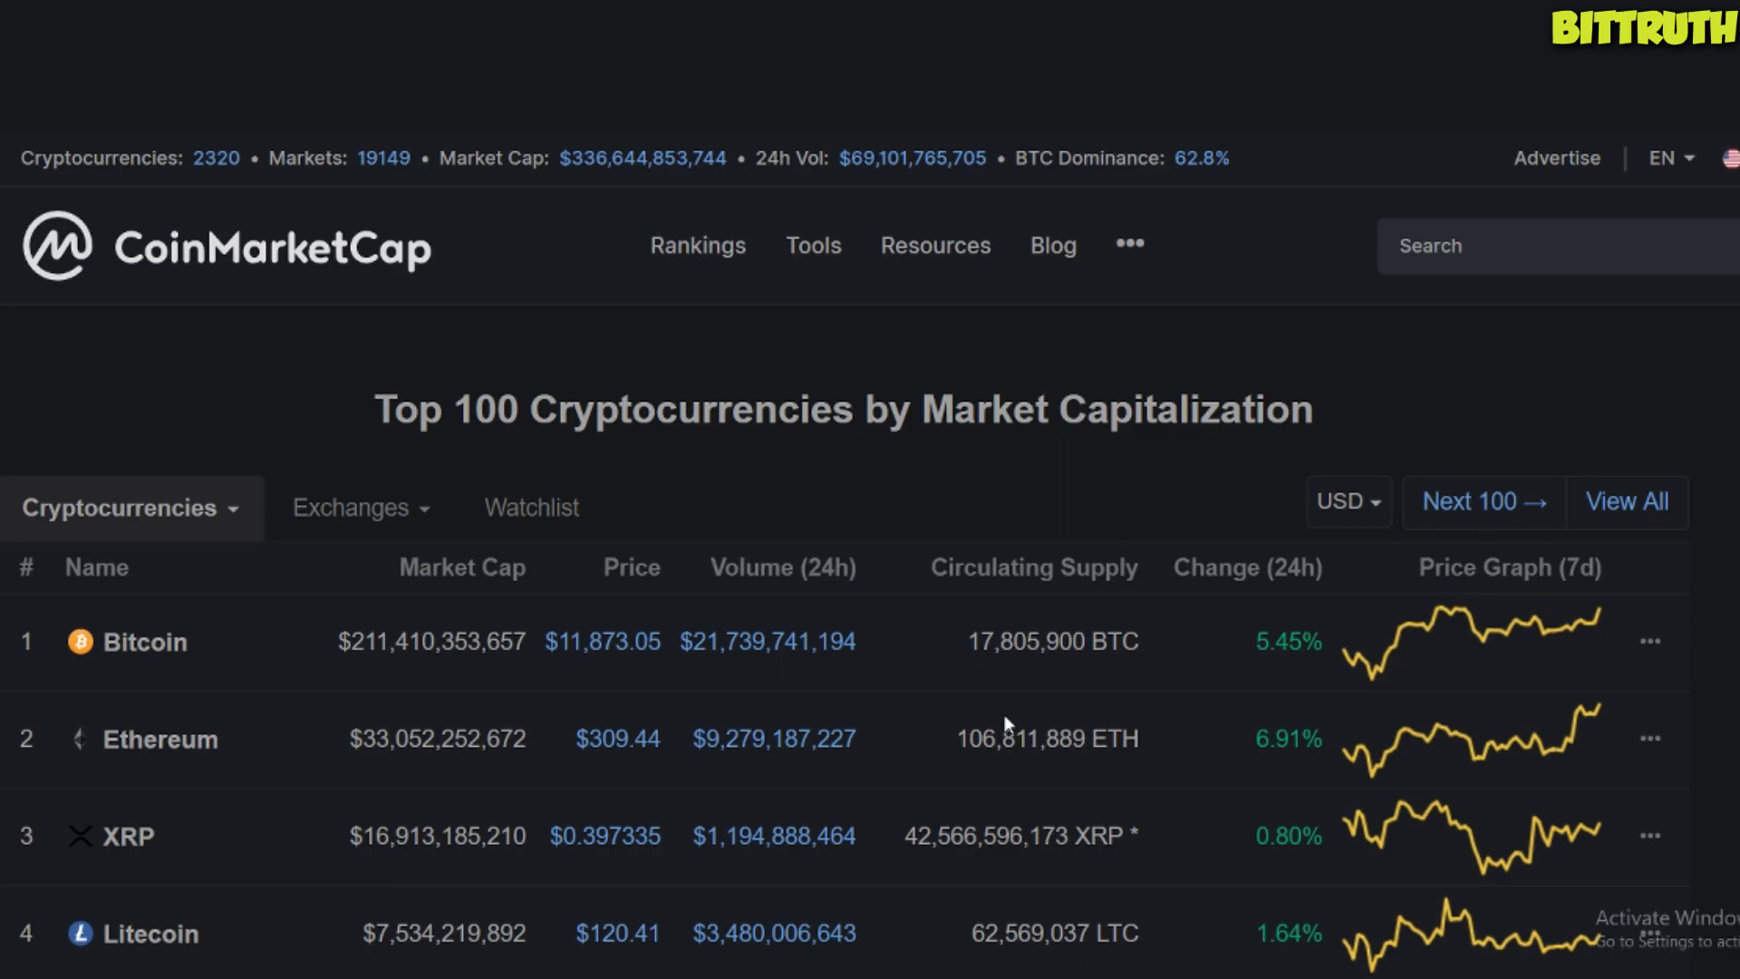
pyautogui.scroll(-3, 1015, 697)
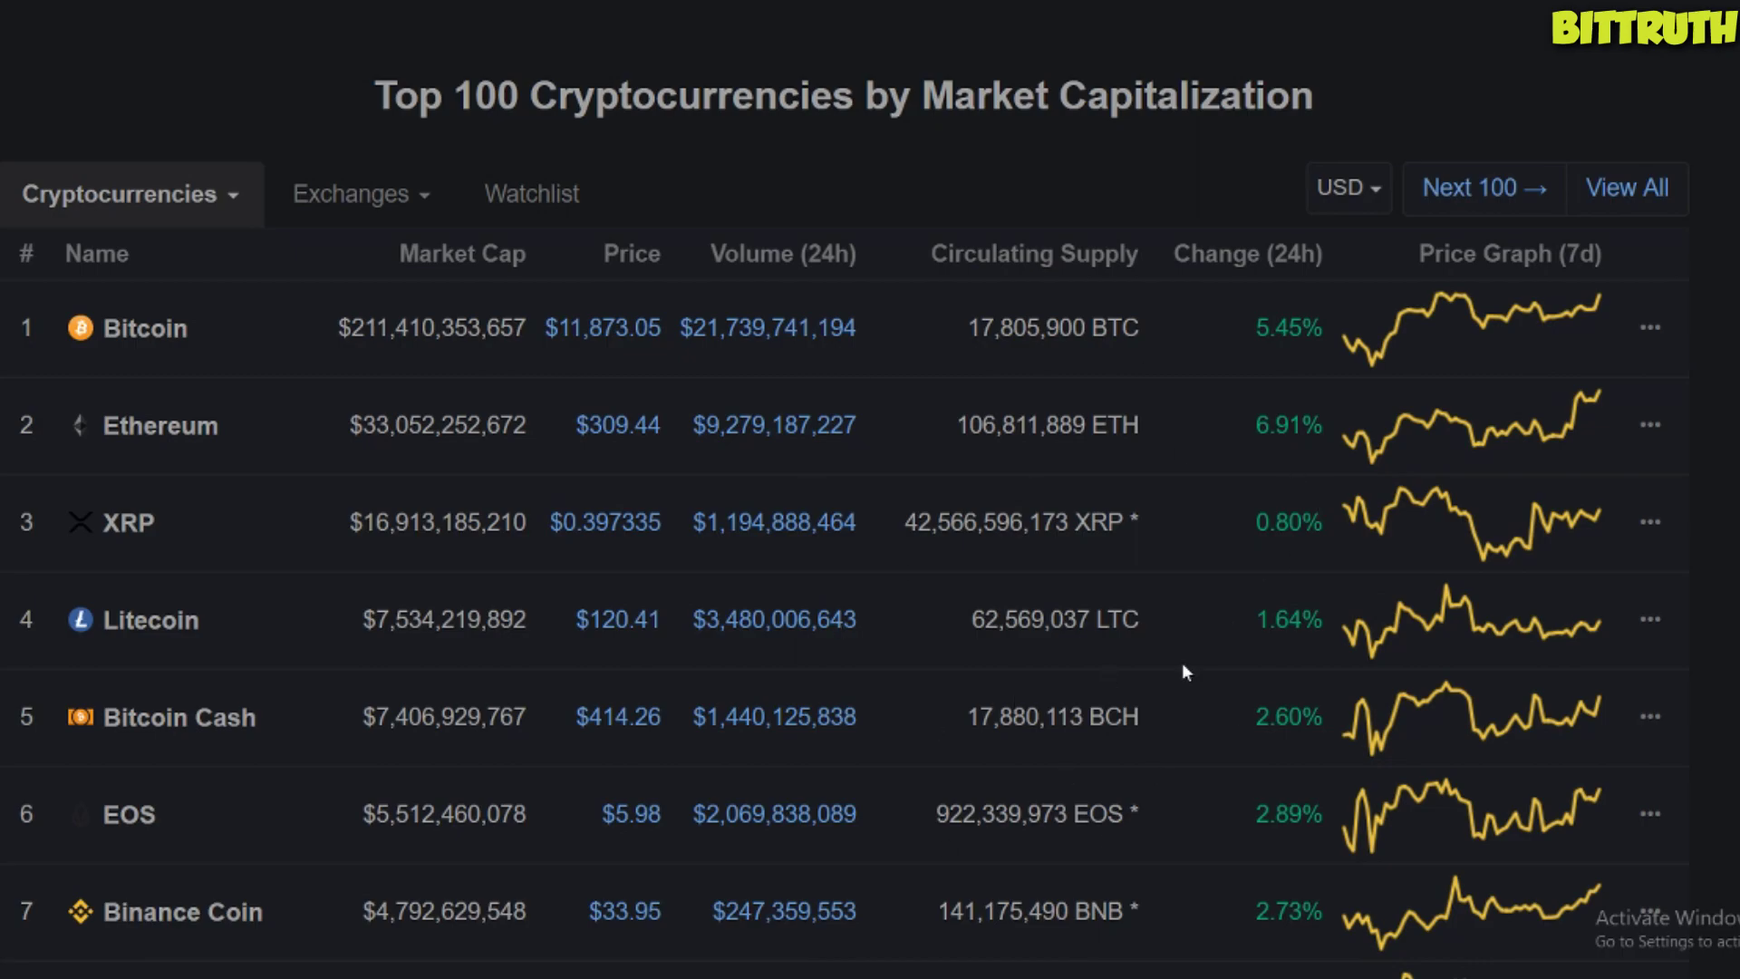
pyautogui.scroll(-3, 1184, 672)
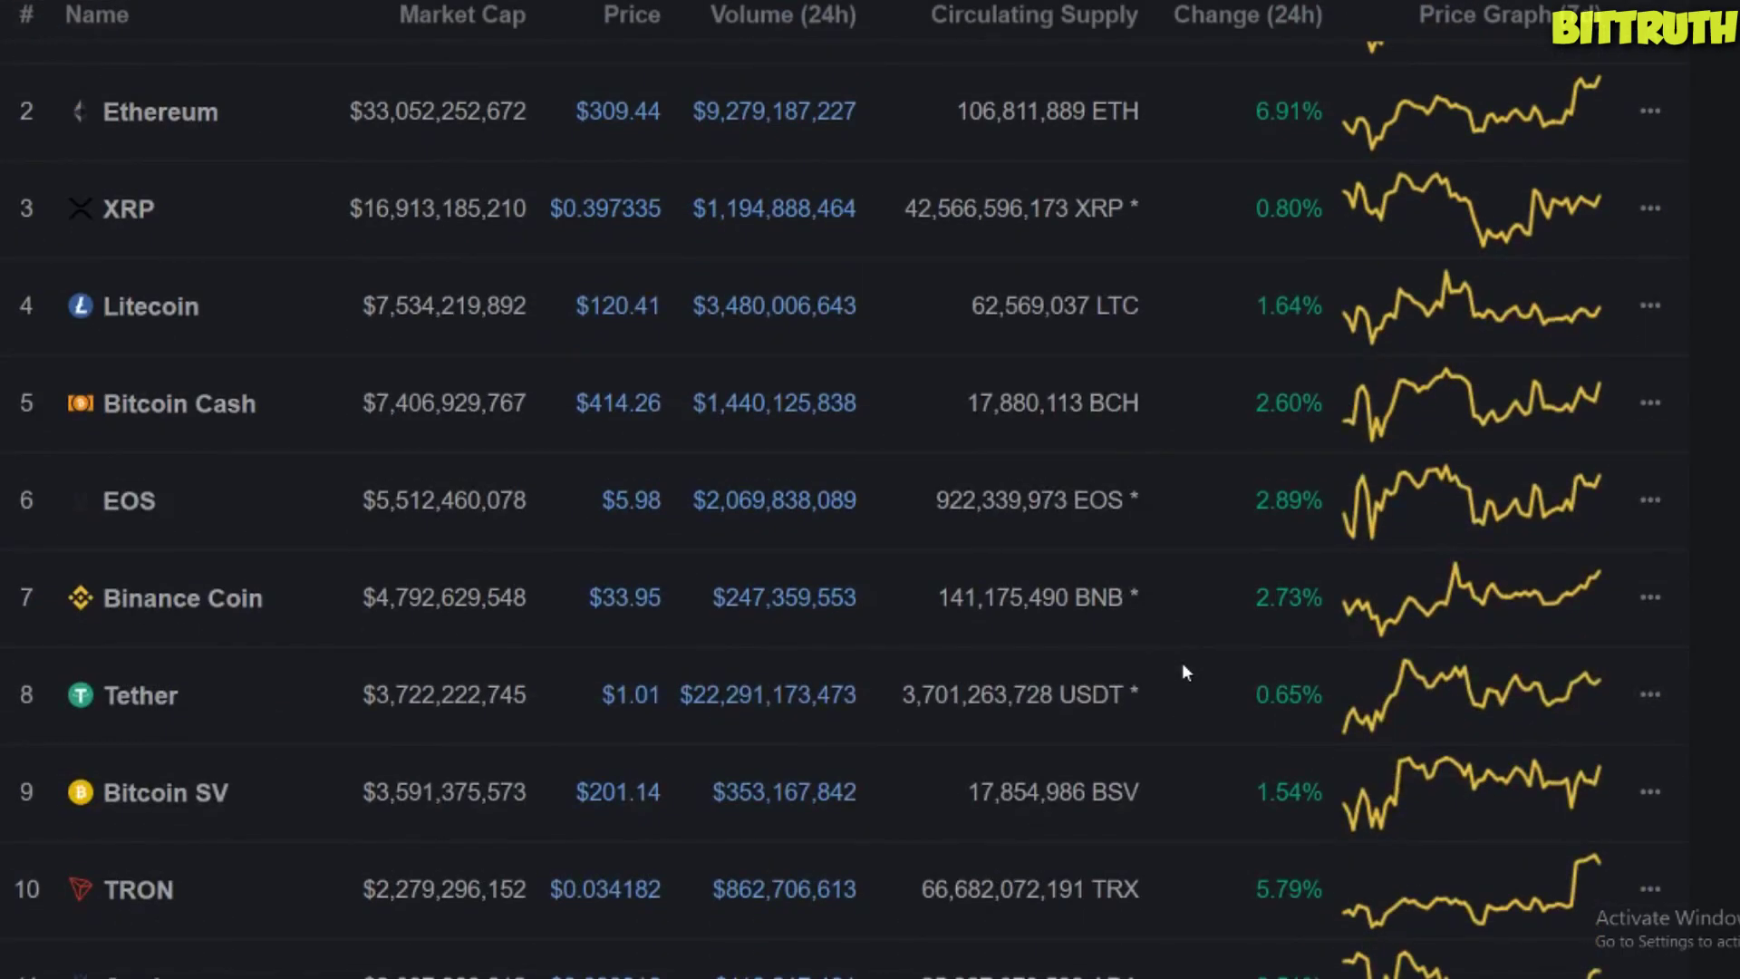
pyautogui.scroll(6, 644, 641)
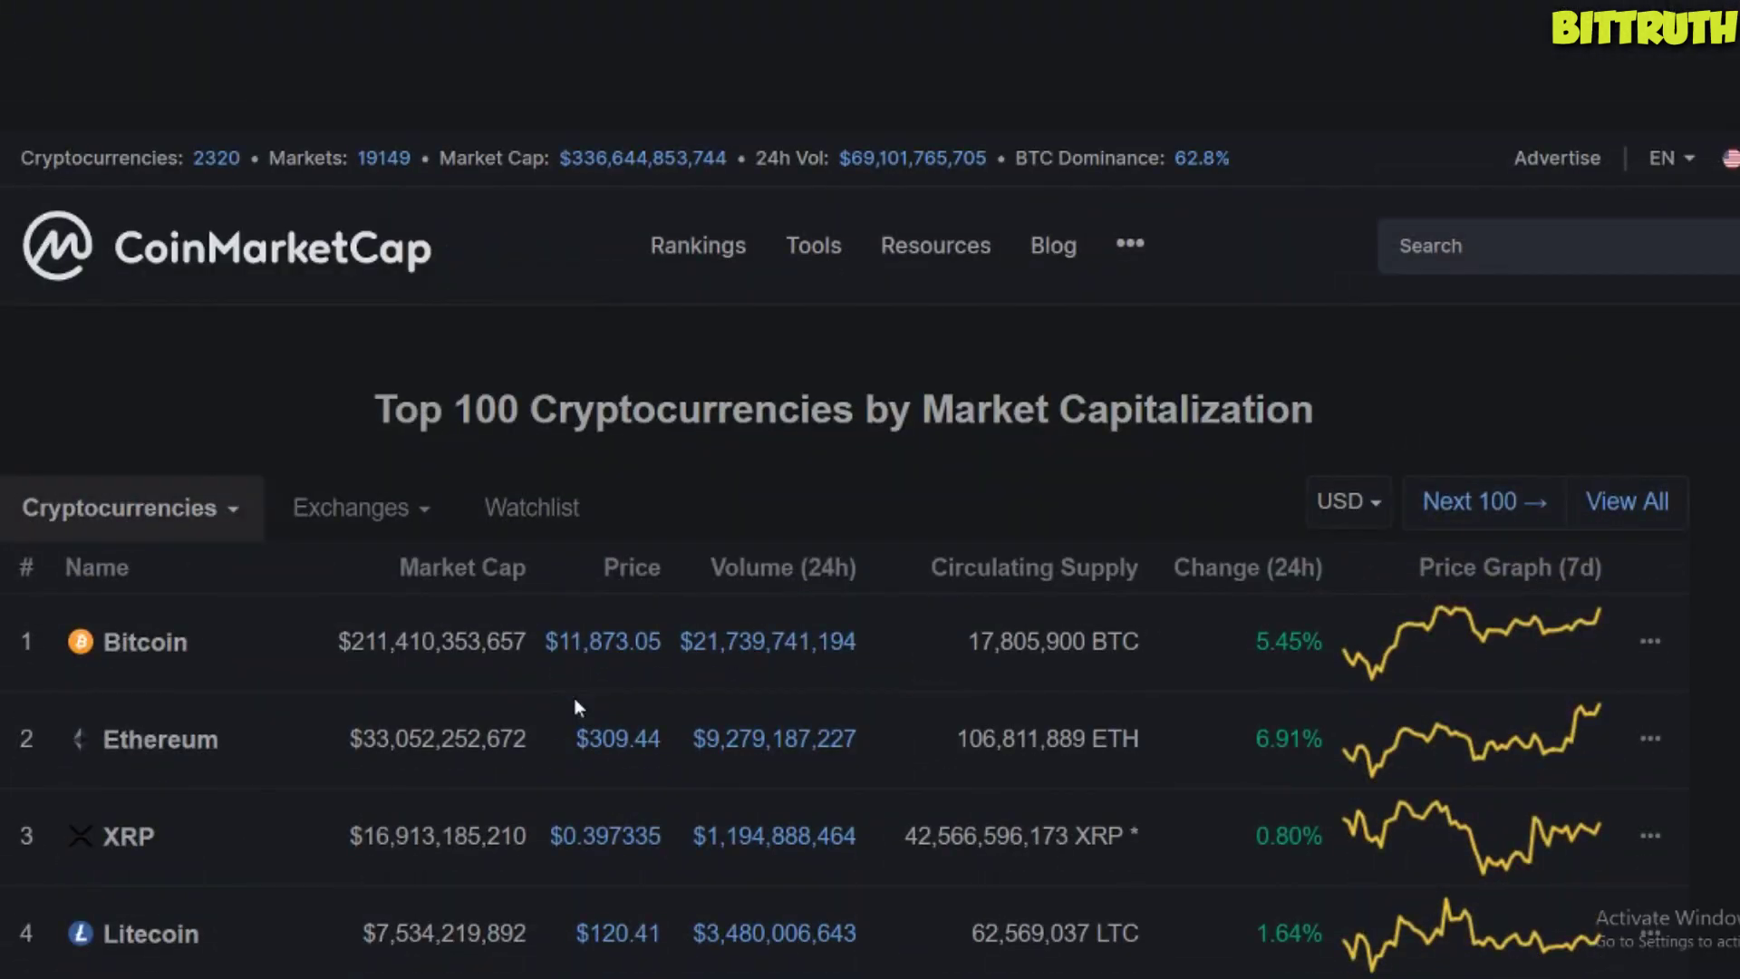